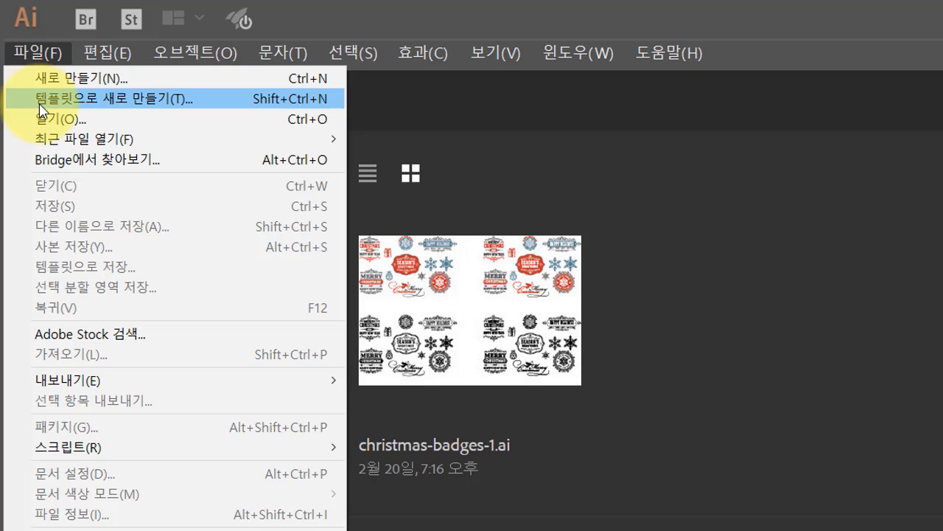
Step: Start a new document and open the 0320 image from the folder in Photos to review the reference drawing
left_click(30, 77)
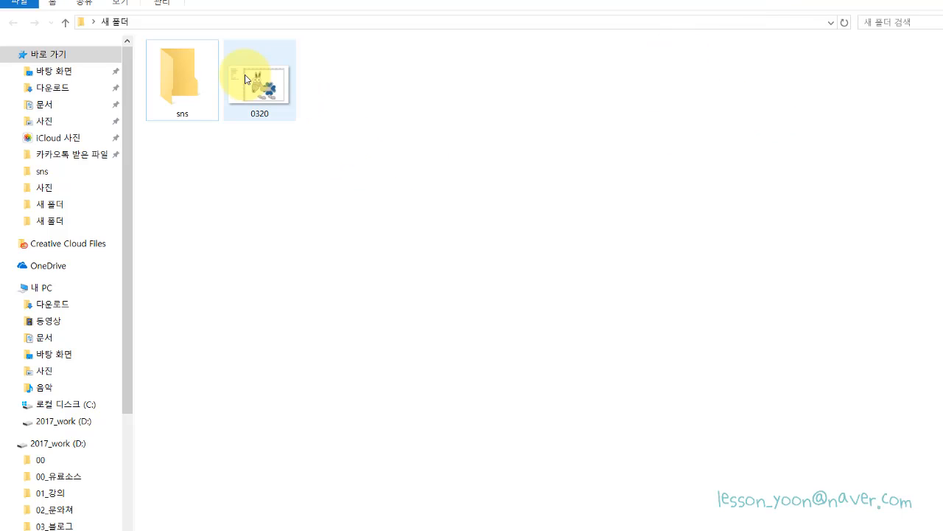
double_click(245, 74)
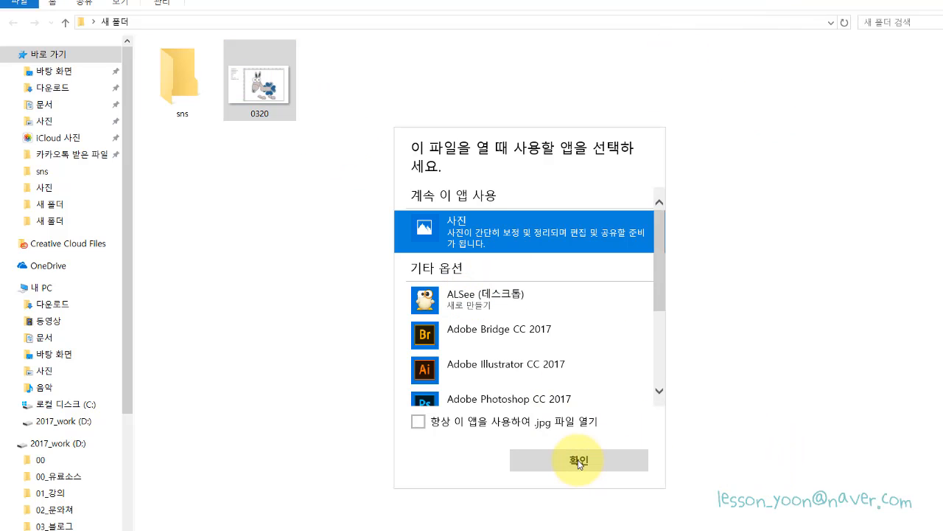
left_click(581, 461)
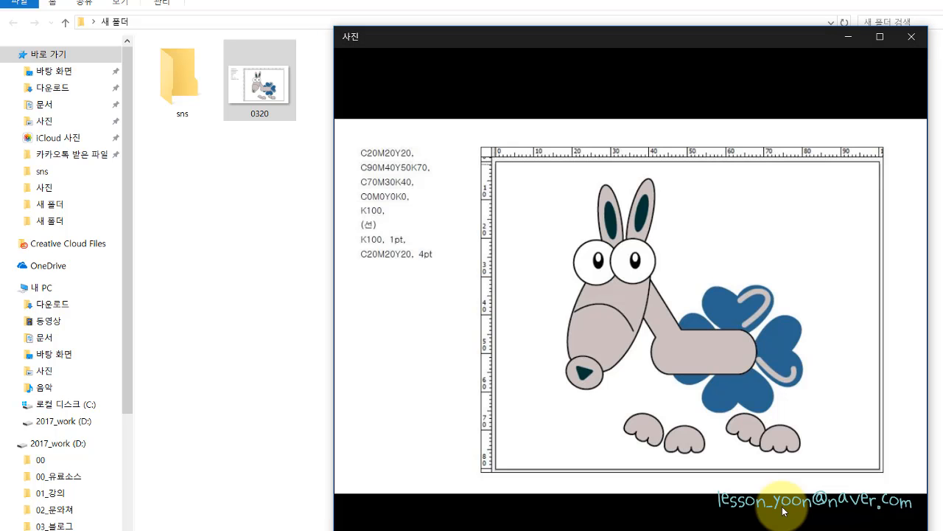
left_click_drag(451, 27, 425, 45)
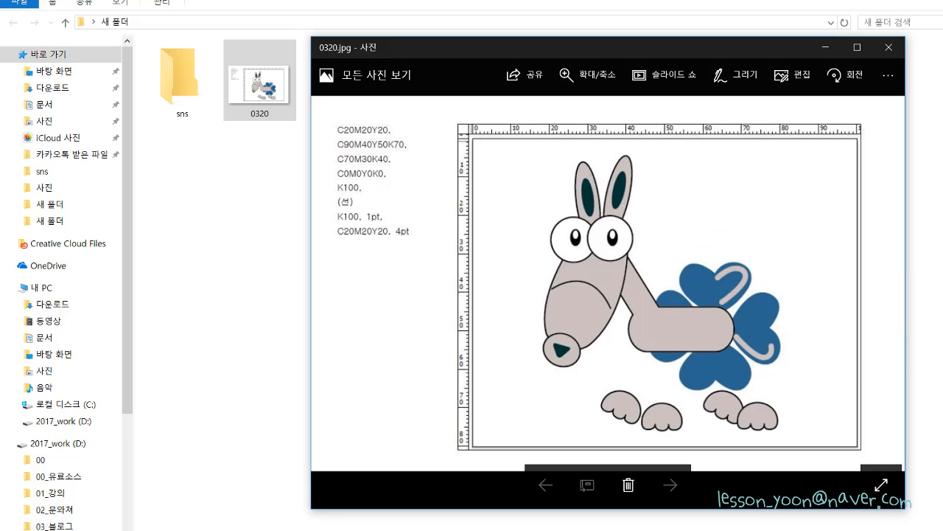
left_click(939, 310)
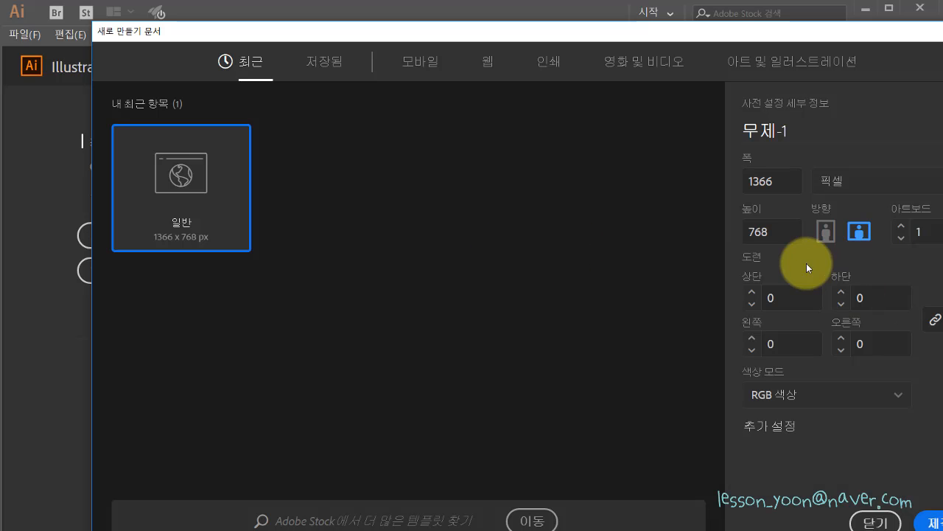
Step: Set the new document's units to millimetres and its width to 100
left_click(898, 181)
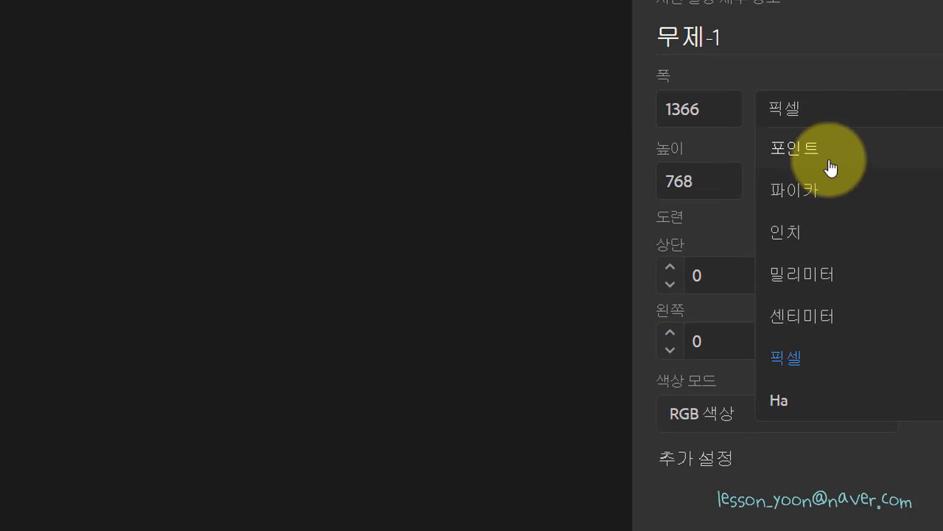
left_click(817, 281)
left_click(727, 105)
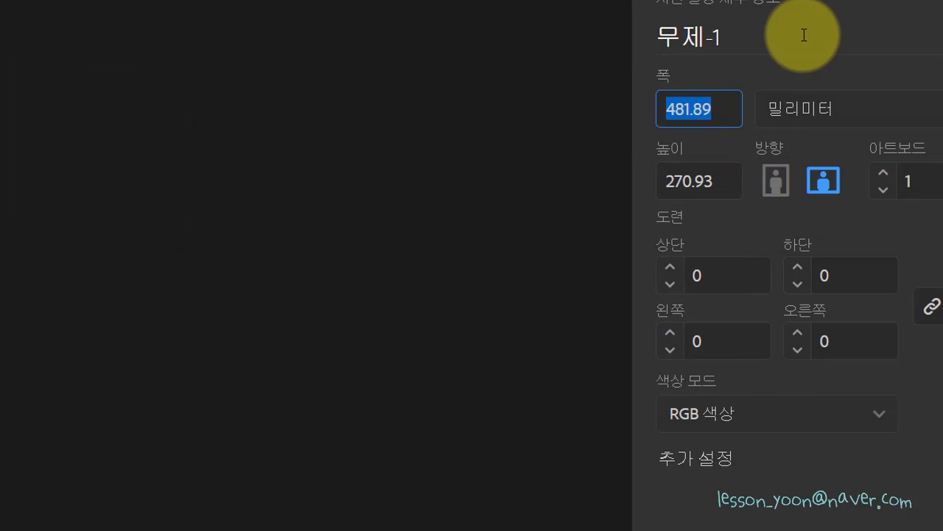
key("Right")
type("100")
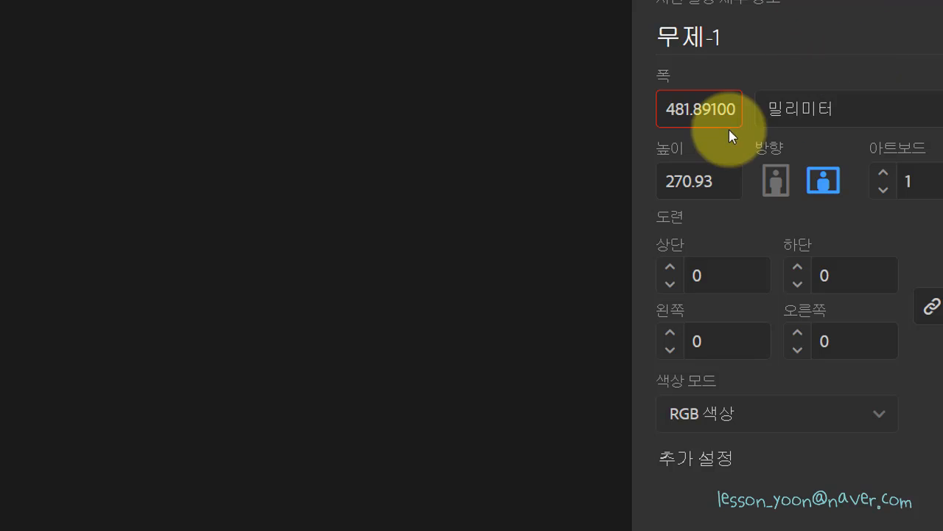
double_click(723, 108)
type("100")
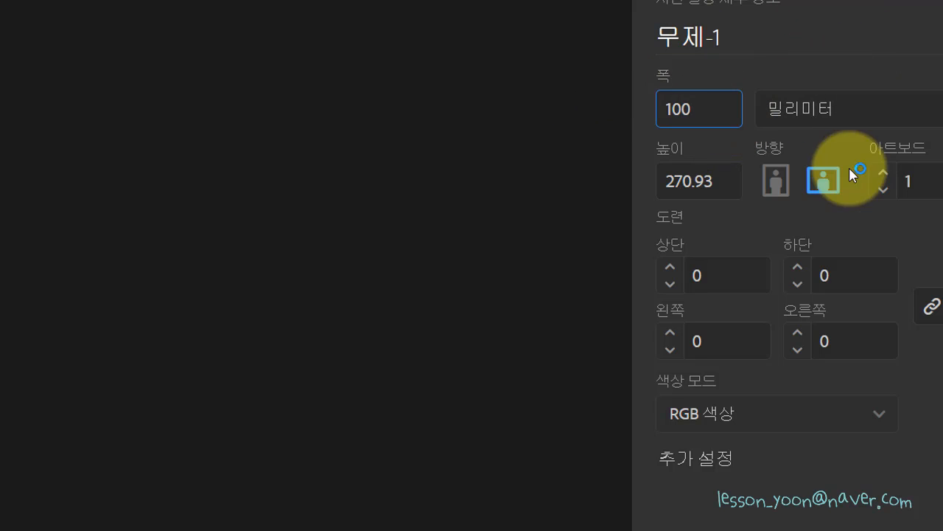
Step: Set the document height to 80 mm with landscape orientation and create the document
key("Tab")
key("Right")
type("80")
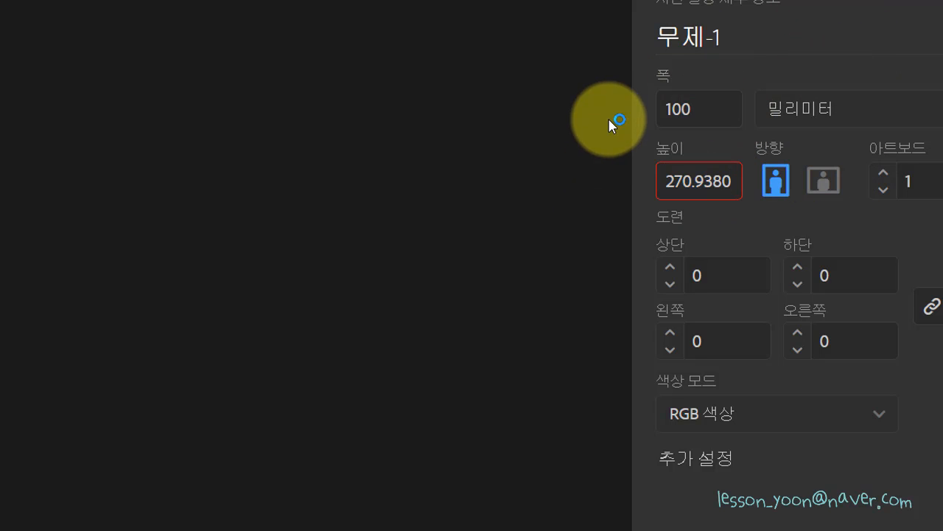
key("BackSpace")
key("BackSpace")
key("BackSpace")
key("BackSpace")
key("BackSpace")
key("BackSpace")
key("BackSpace")
key("BackSpace")
type("80")
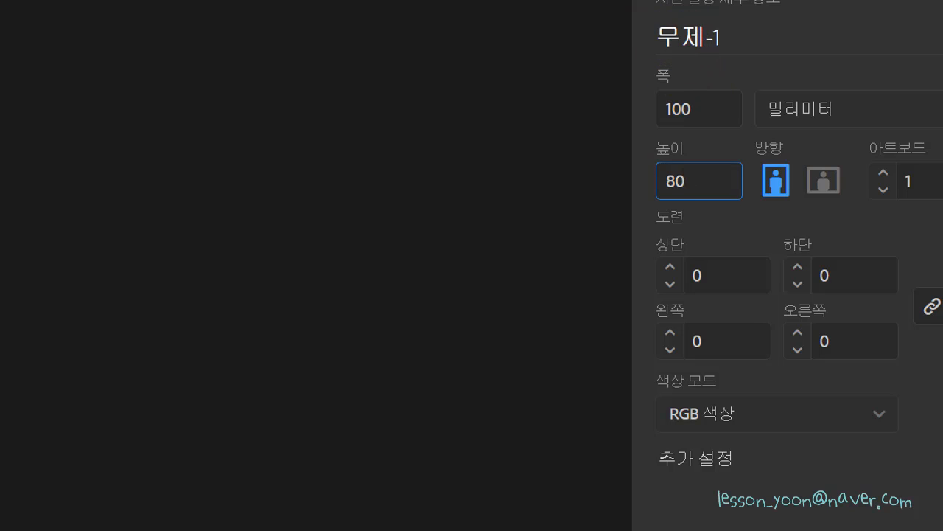
left_click(823, 180)
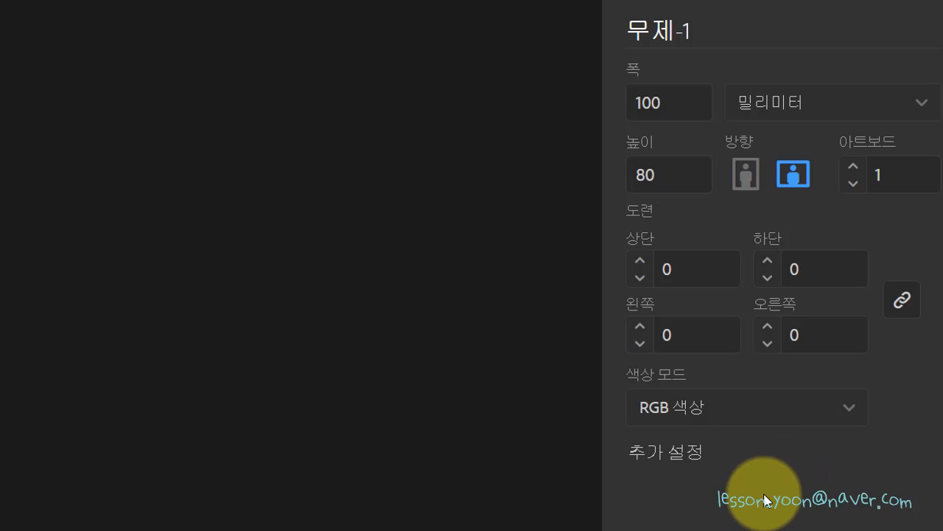
left_click(796, 529)
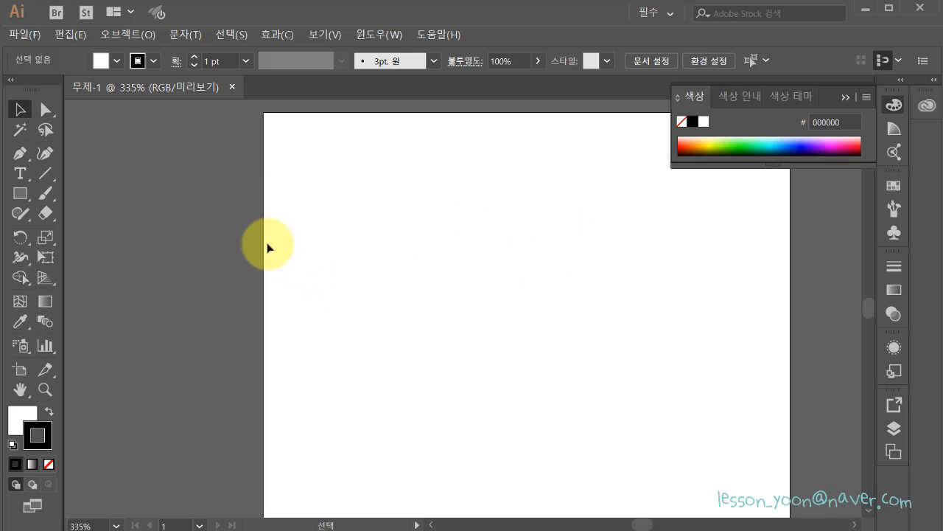
Step: Draw three trial rectangles on the canvas beside the artboard and delete them all
left_click(20, 193)
left_click_drag(94, 192, 184, 239)
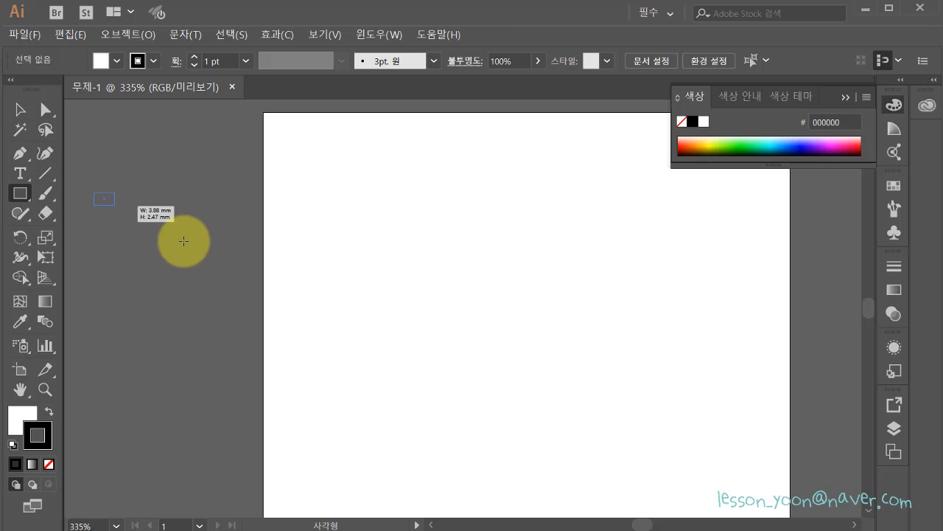
left_click_drag(124, 283, 170, 333)
left_click_drag(111, 362, 235, 399)
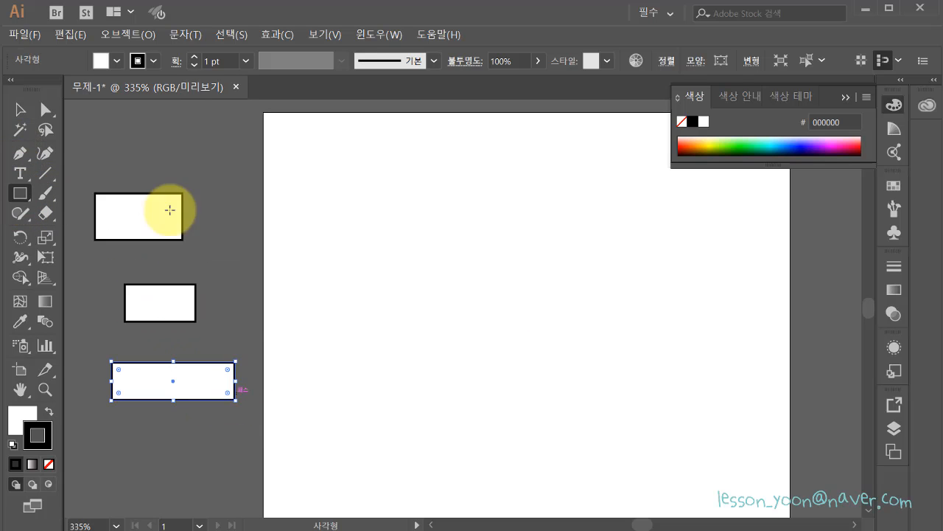
left_click(19, 109)
left_click_drag(129, 155, 227, 404)
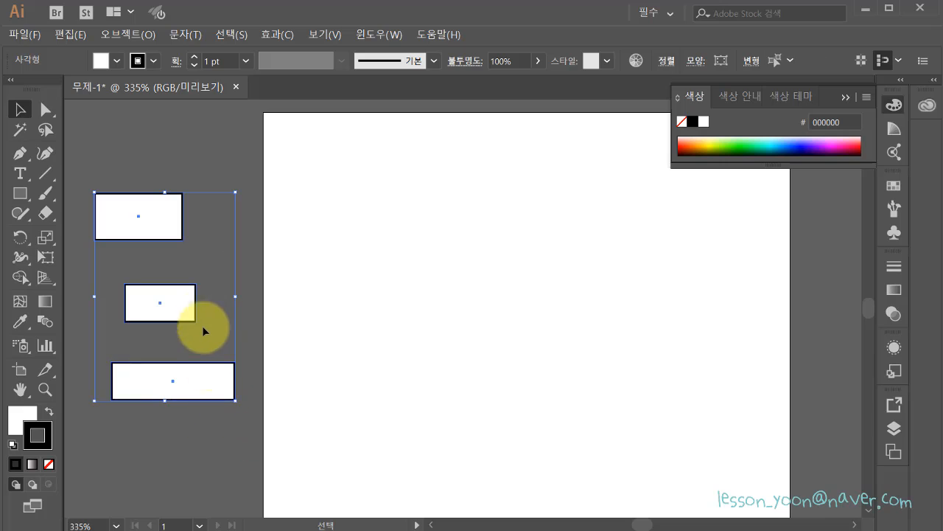
key("Delete")
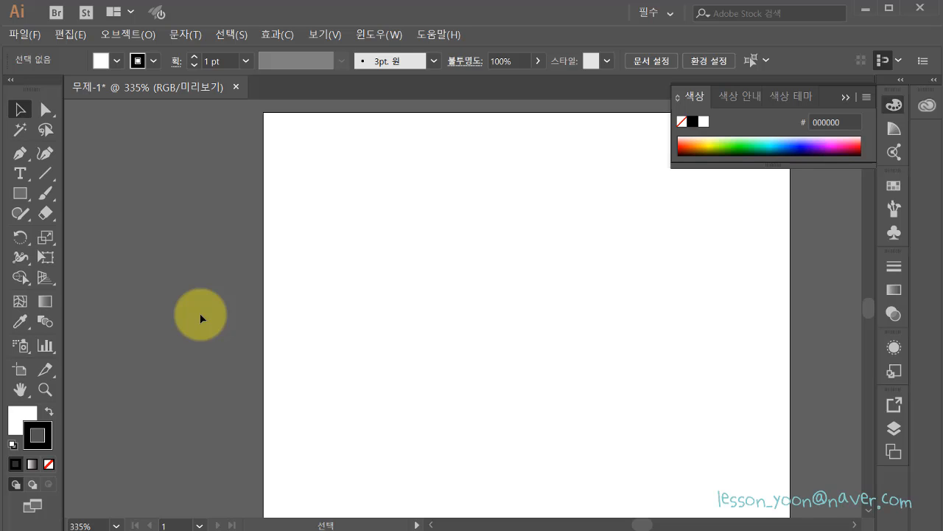
Step: Collapse the colour settings covering the artboard and show the rulers
left_click(841, 98)
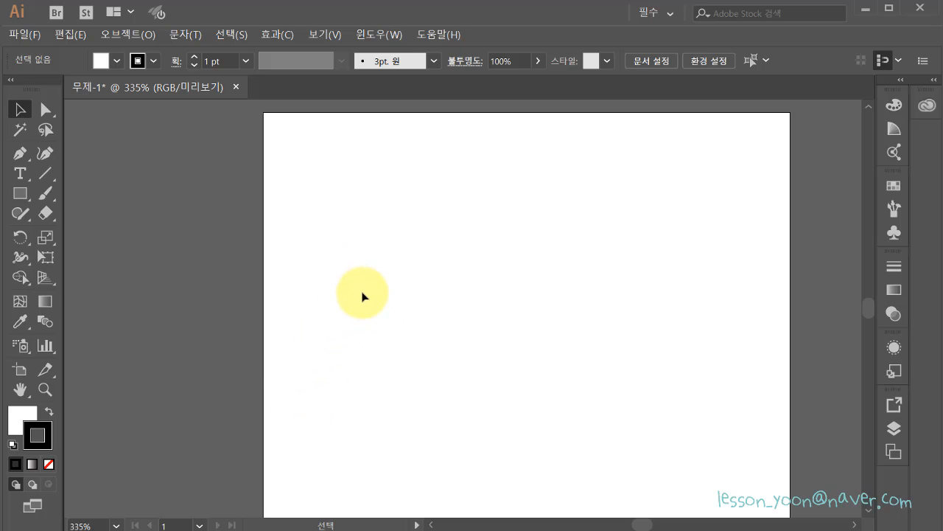
key("ctrl+r")
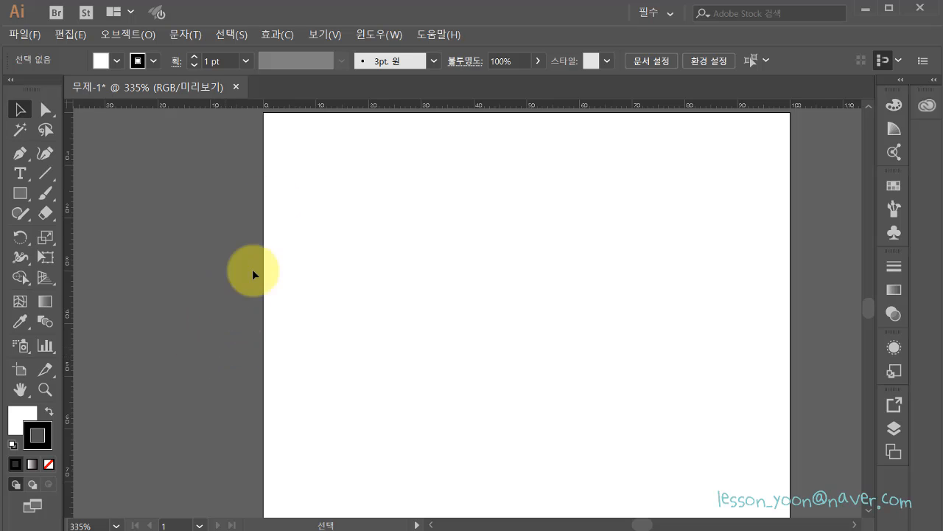
Step: Place the 0320 image in the document as a linked template
left_click(24, 34)
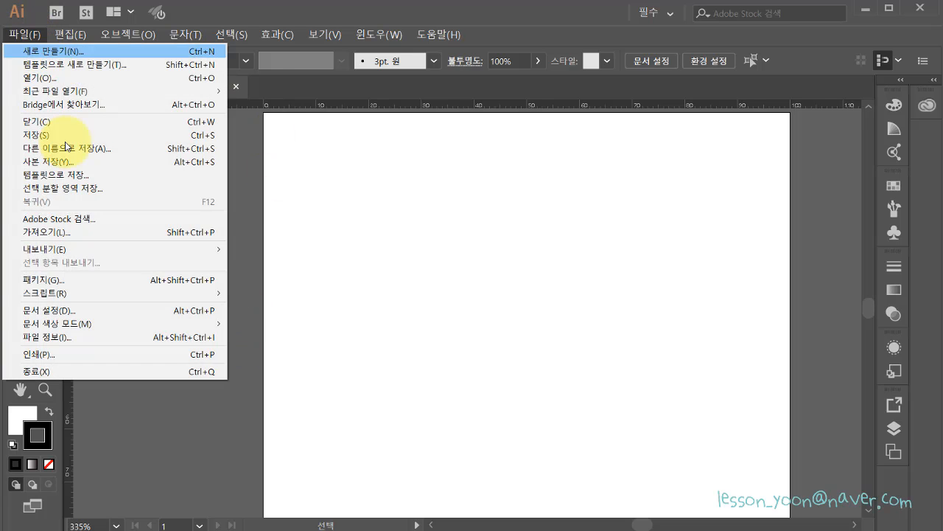
left_click(145, 234)
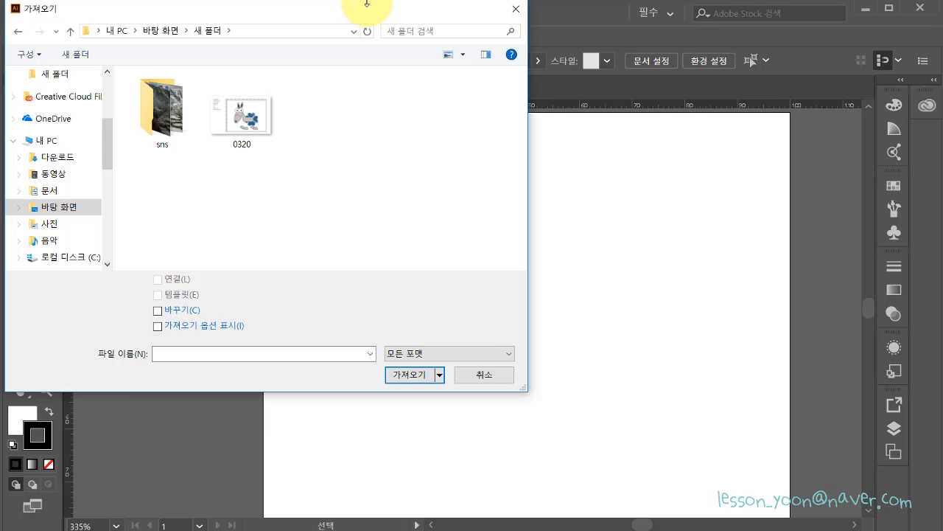
left_click_drag(369, 25, 434, 68)
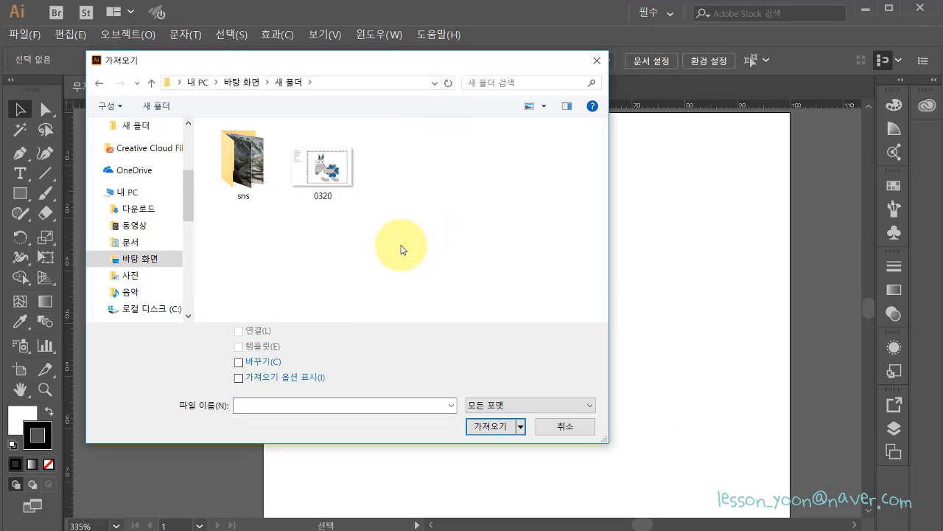
left_click(343, 179)
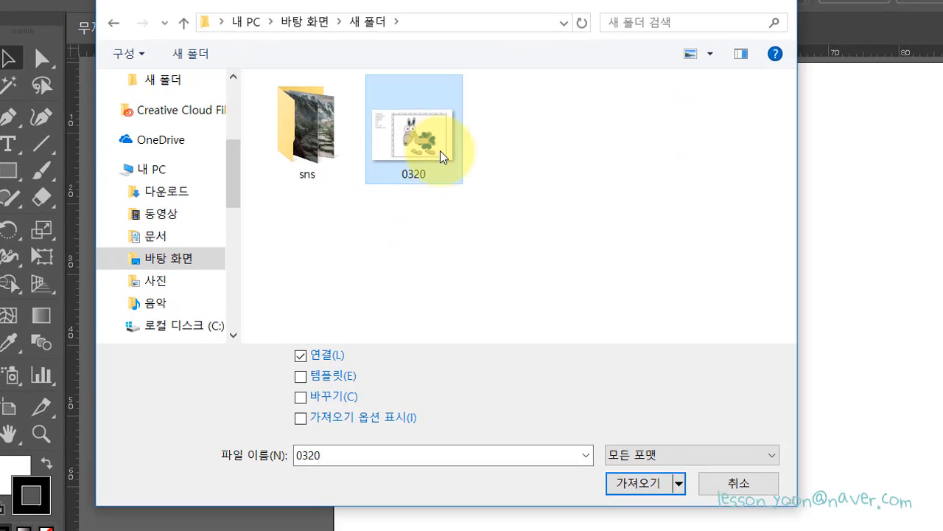
left_click(340, 377)
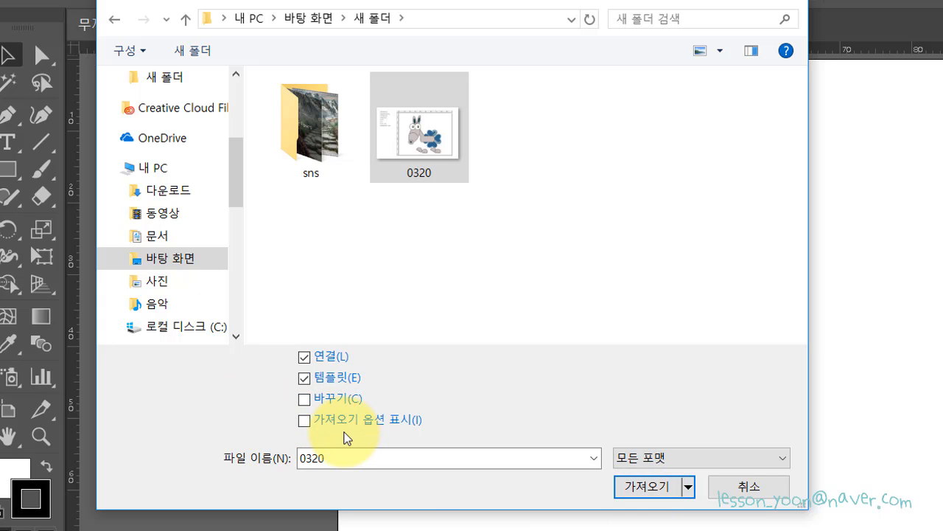
left_click(635, 488)
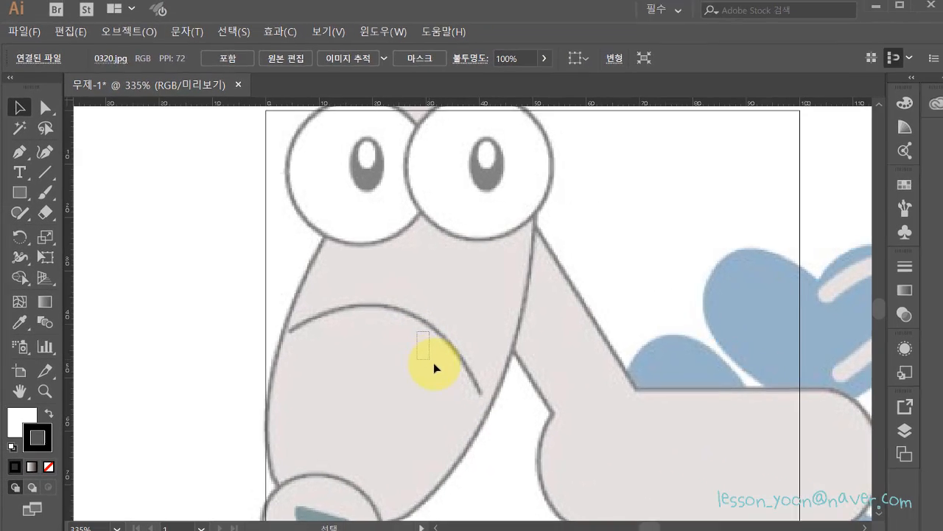
Step: Draw a tall ellipse over the template donkey's left ear, eyes and snout as a base for the head
scroll(526, 278, "down", 2)
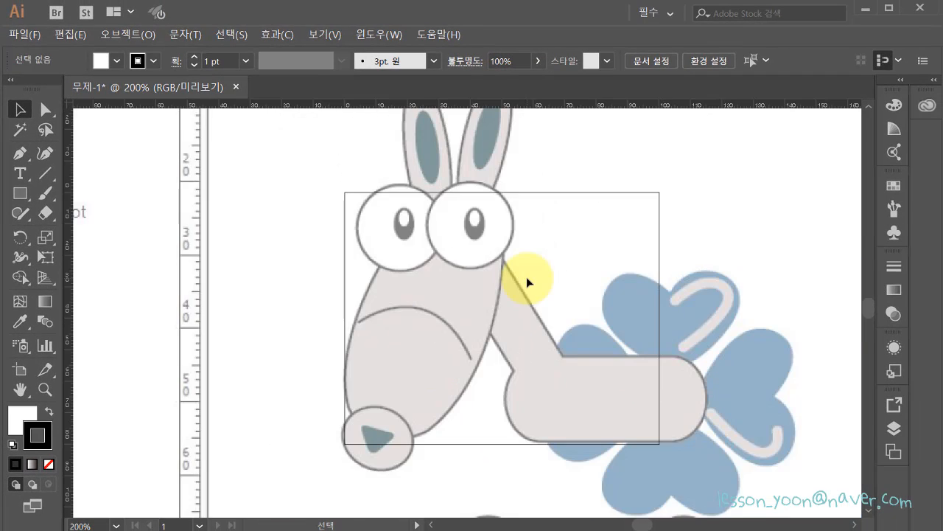
scroll(527, 281, "up", 1)
scroll(527, 281, "down", 1)
scroll(528, 281, "down", 1)
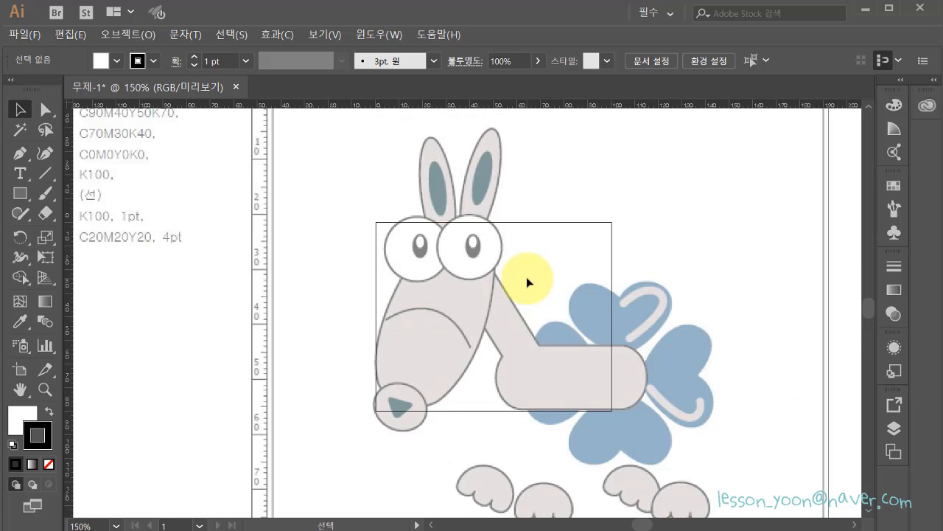
scroll(528, 281, "up", 2)
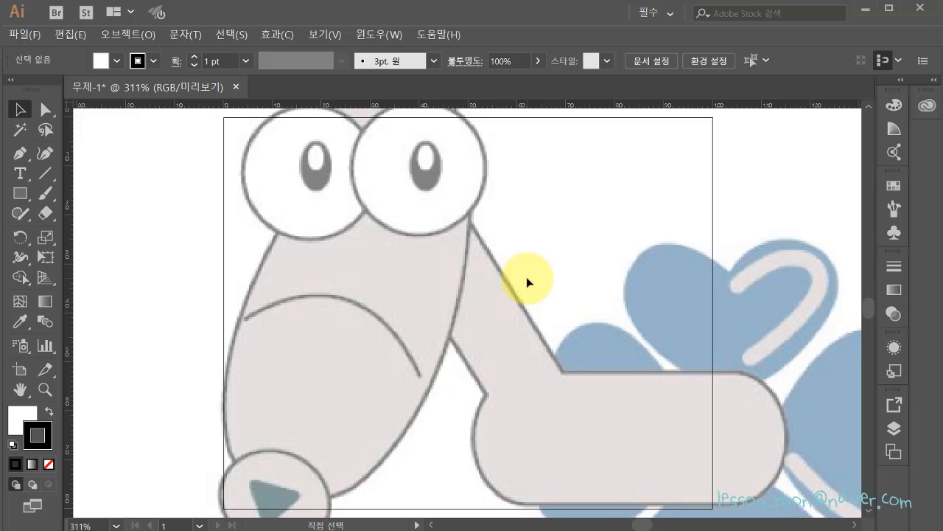
scroll(527, 281, "down", 3)
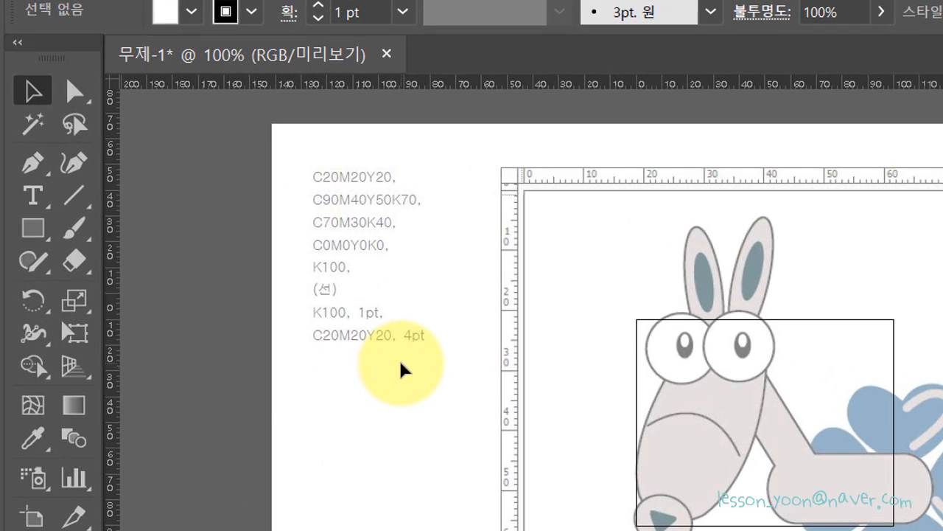
left_click_drag(26, 211, 119, 266)
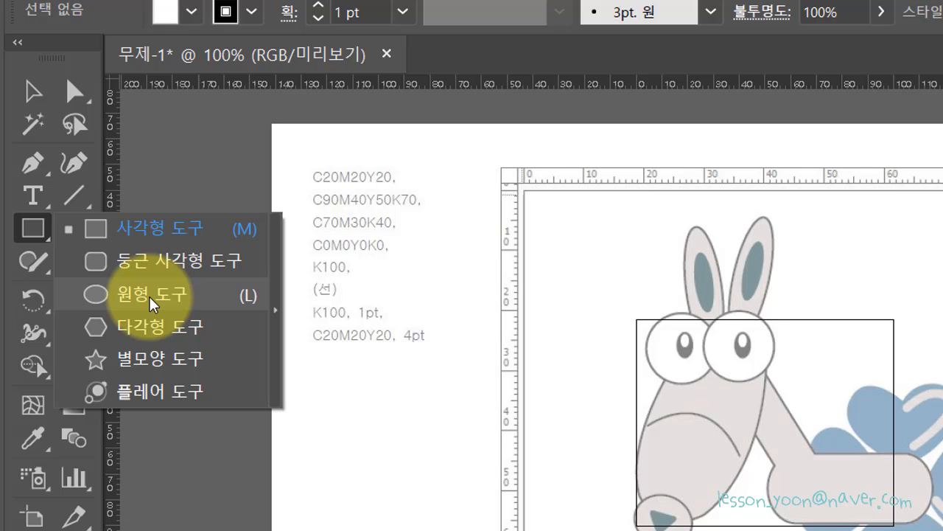
left_click_drag(149, 296, 148, 296)
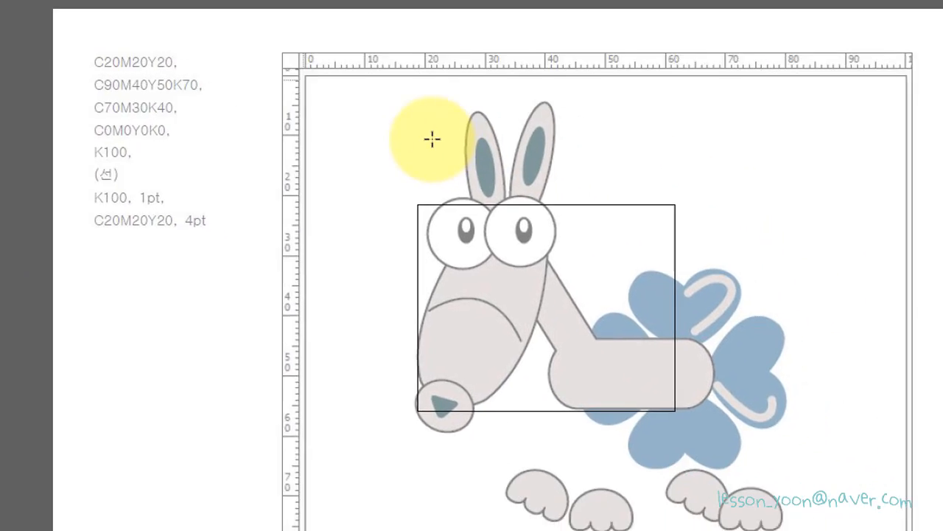
left_click_drag(432, 138, 530, 365)
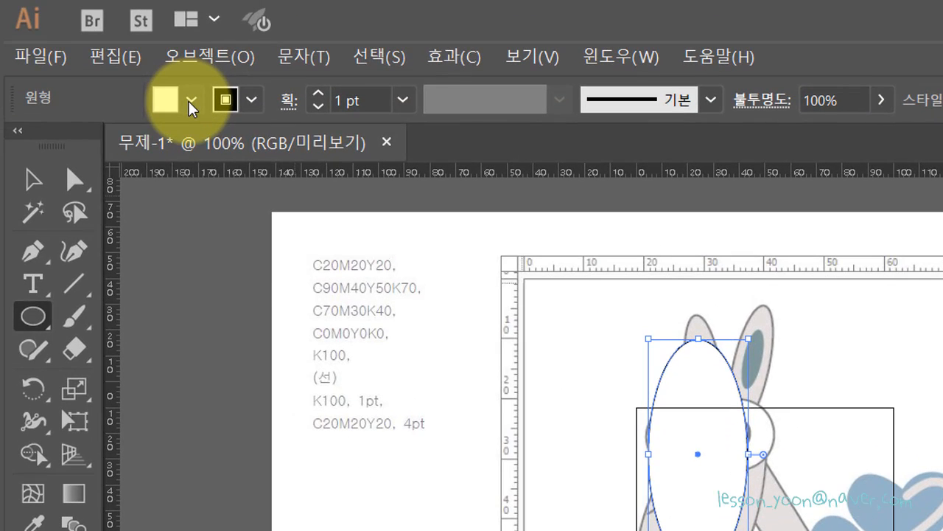
Step: Set the ellipse's fill to None, keeping its black 1 pt stroke, and switch to the Selection tool
left_click(190, 101)
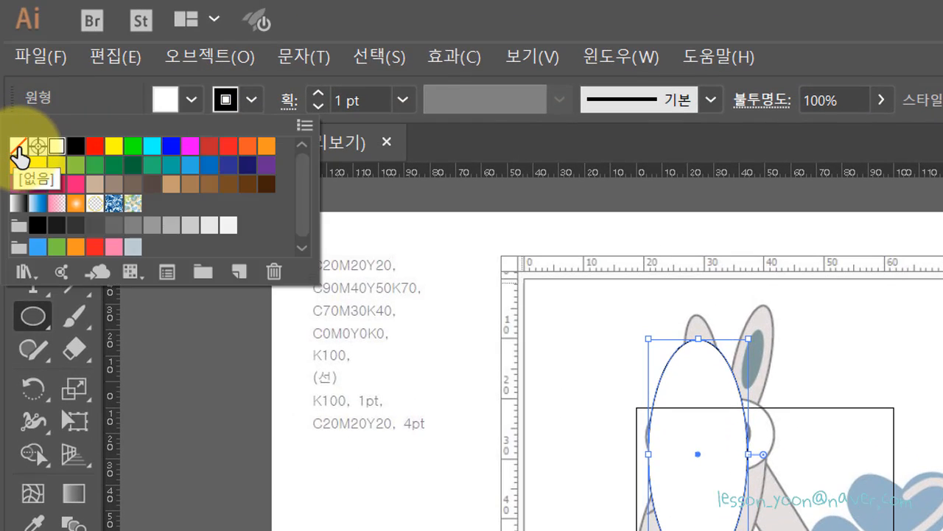
left_click(18, 146)
left_click(763, 18)
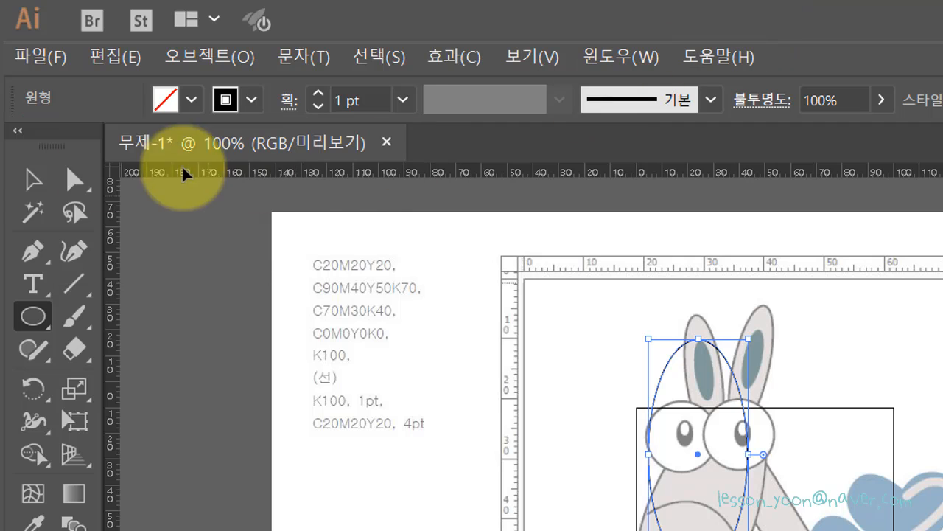
left_click(34, 177)
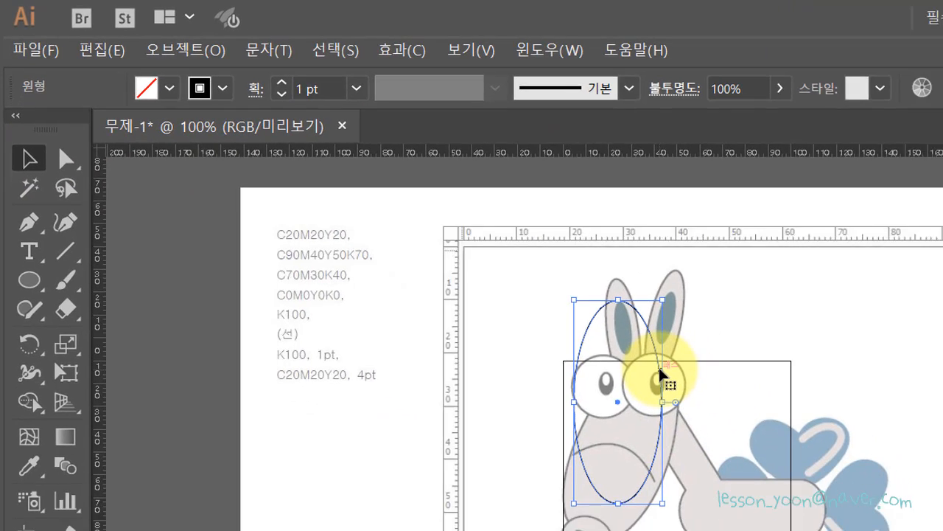
Step: Move the tall head ellipse off the template, tilt it clockwise, and place it back over the donkey's snout
left_click_drag(743, 419, 888, 407)
left_click_drag(741, 339, 742, 340)
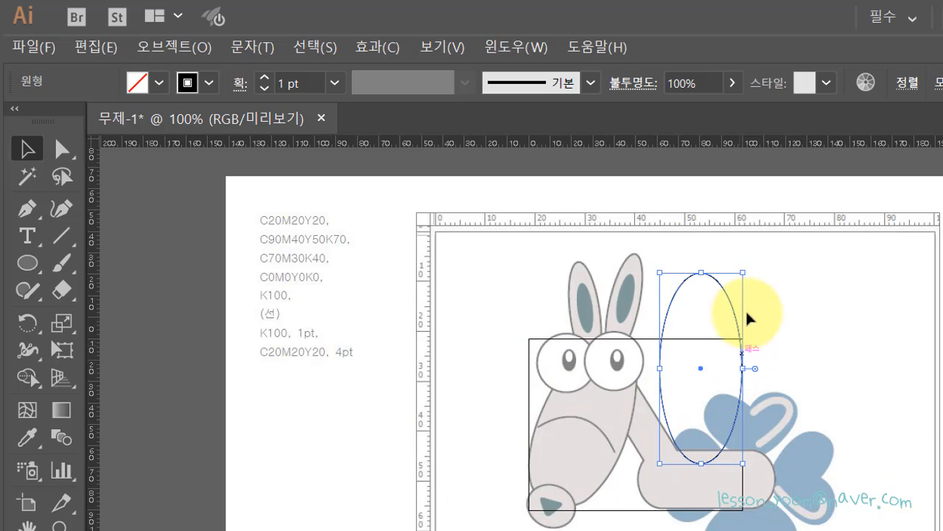
left_click_drag(747, 263, 754, 331)
left_click_drag(695, 375, 573, 425)
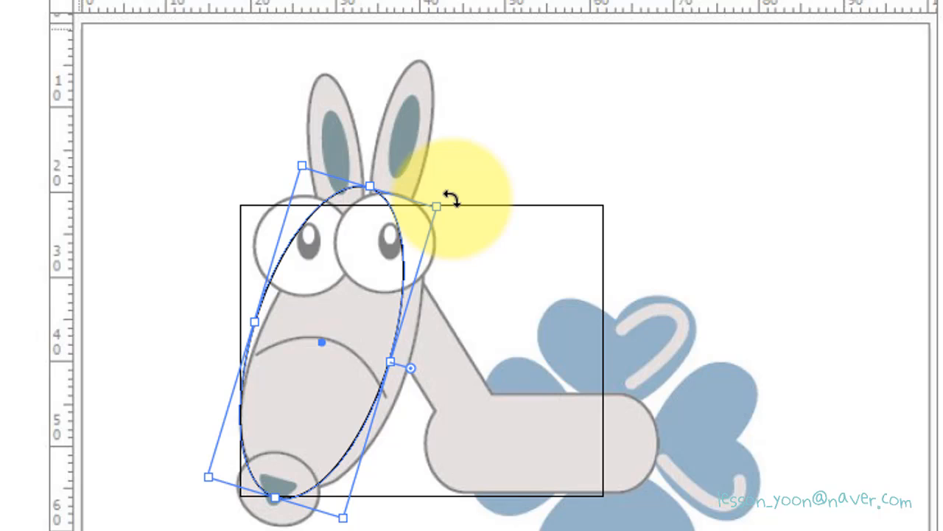
Step: Fine-tune the head ellipse's rotation, position and width to match the template snout's outline, and deselect it
left_click_drag(451, 198, 457, 227)
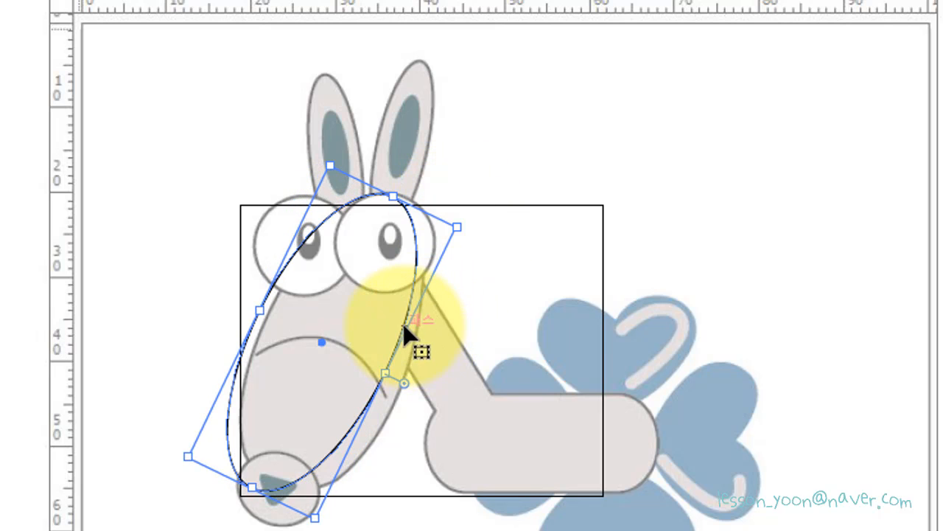
left_click_drag(405, 332, 419, 332)
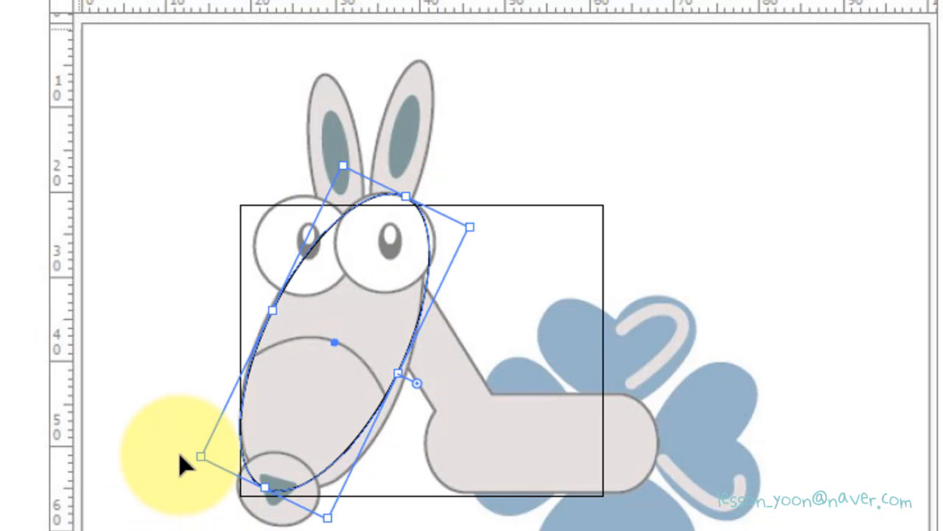
left_click_drag(188, 459, 189, 499)
left_click_drag(211, 468, 205, 464)
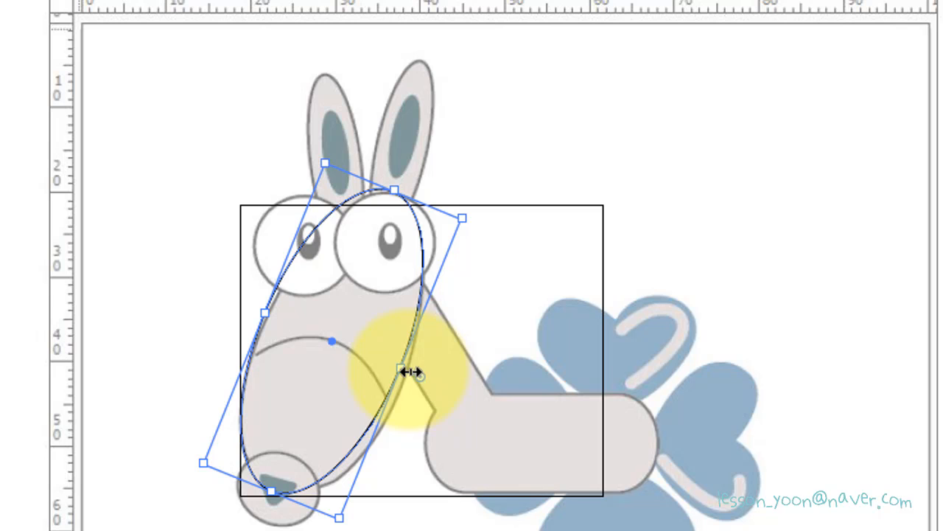
left_click_drag(400, 374, 409, 377)
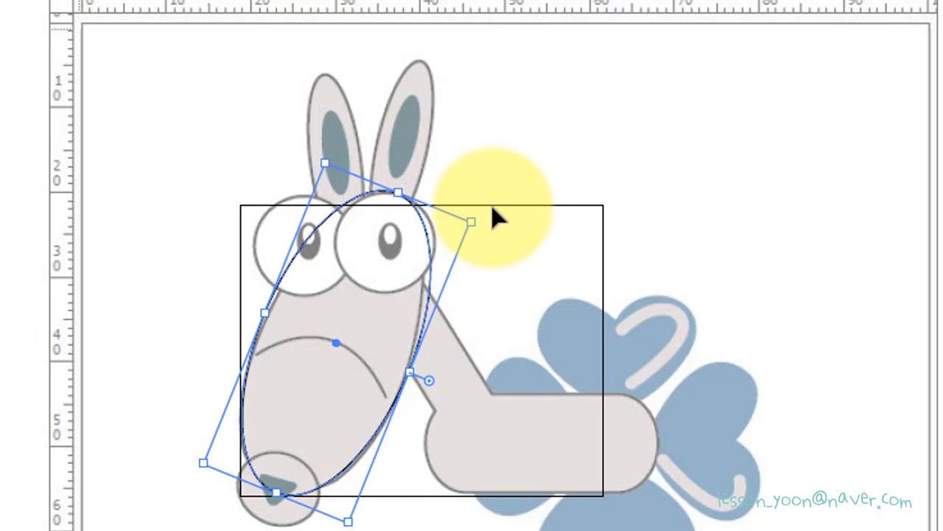
left_click(796, 349)
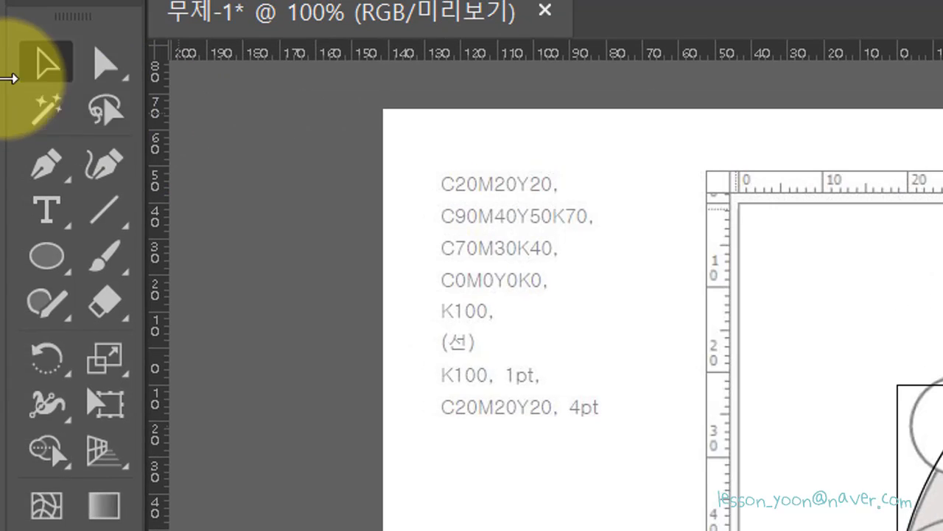
Step: Draw a narrow upright ellipse about 20 × 49 mm in the empty space beside the donkey's right ear
left_click(46, 254)
left_click_drag(736, 149, 782, 260)
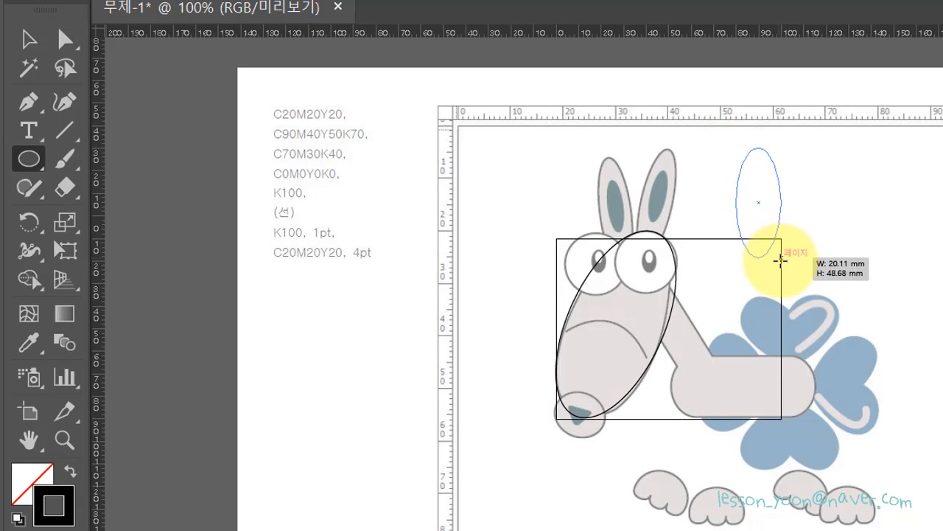
left_click(29, 38)
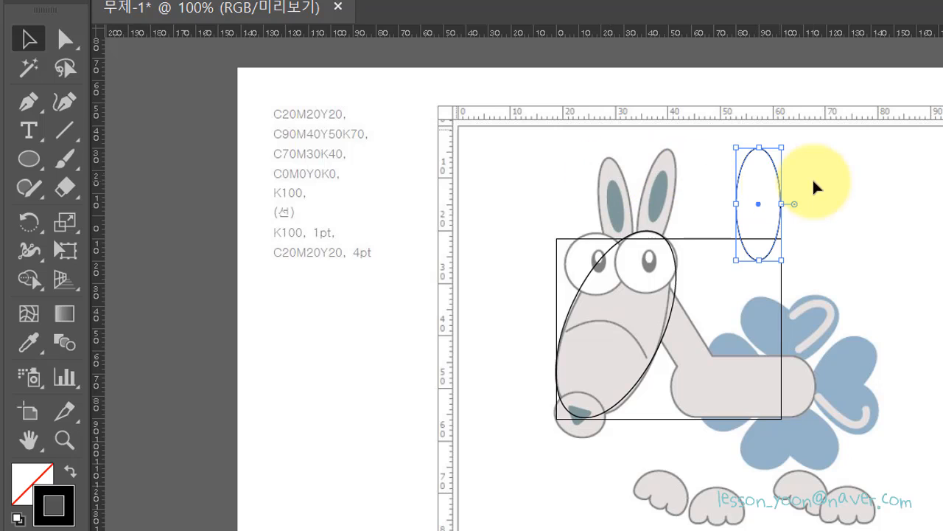
left_click_drag(753, 183, 584, 174)
left_click(827, 199)
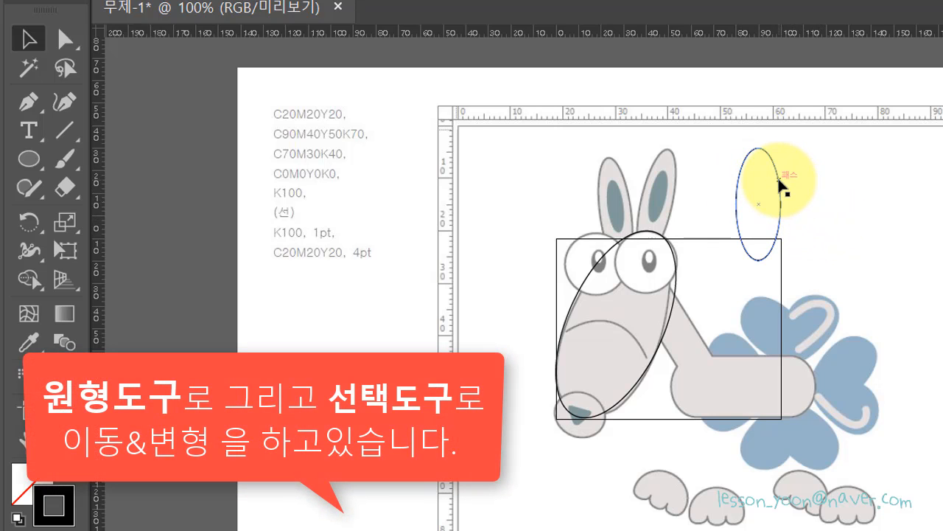
Step: Move the narrow ellipse onto the template's right ear, and tilt and resize it to match the ear's outline
left_click_drag(779, 181, 684, 155)
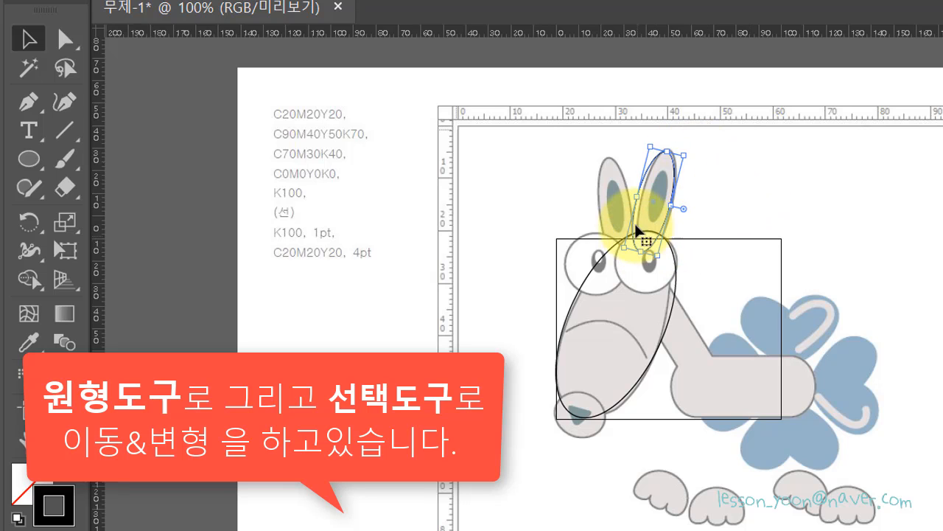
left_click_drag(638, 194, 643, 197)
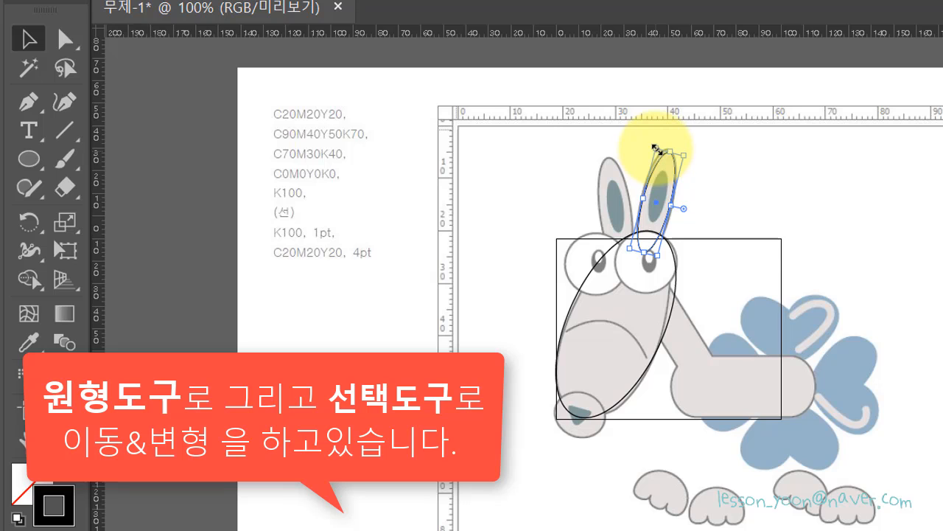
left_click_drag(653, 148, 669, 147)
left_click(848, 185)
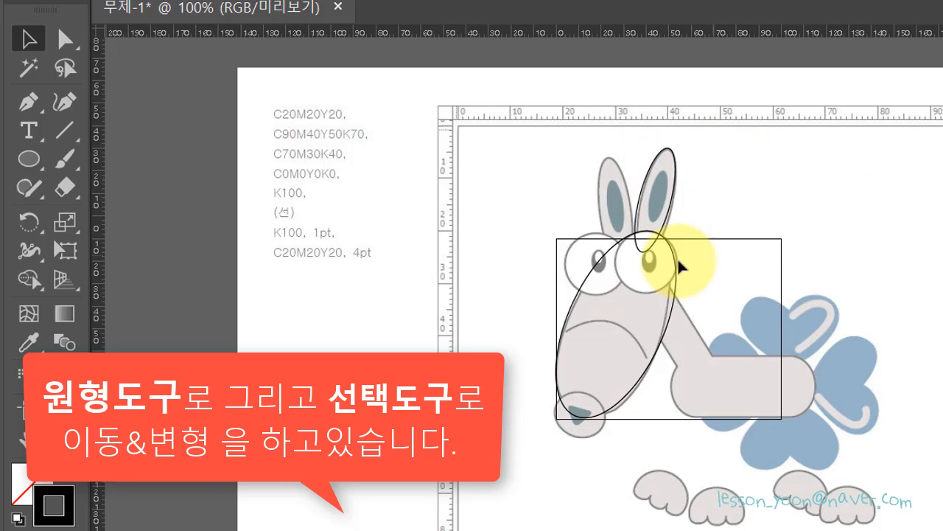
left_click(668, 147)
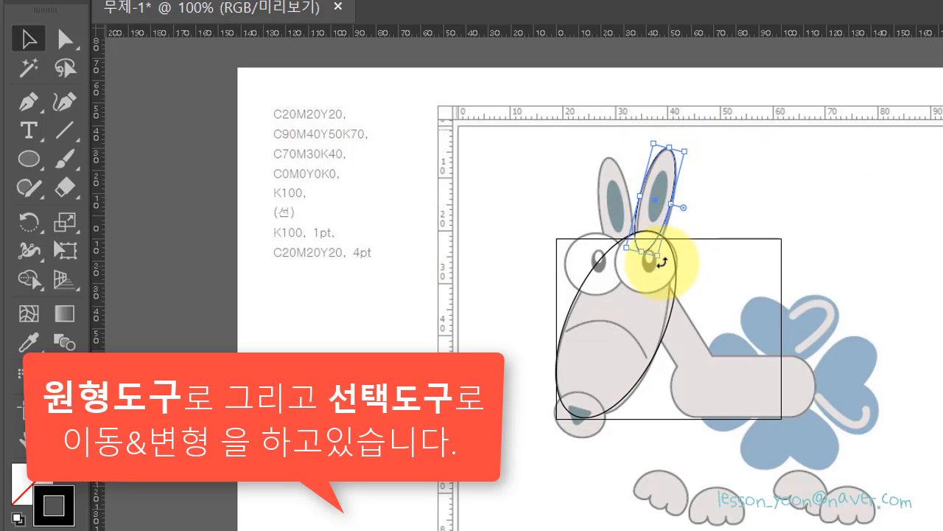
mouse_move(662, 263)
left_mouse_down()
mouse_move(657, 211)
mouse_move(655, 260)
left_mouse_up()
left_click(742, 260)
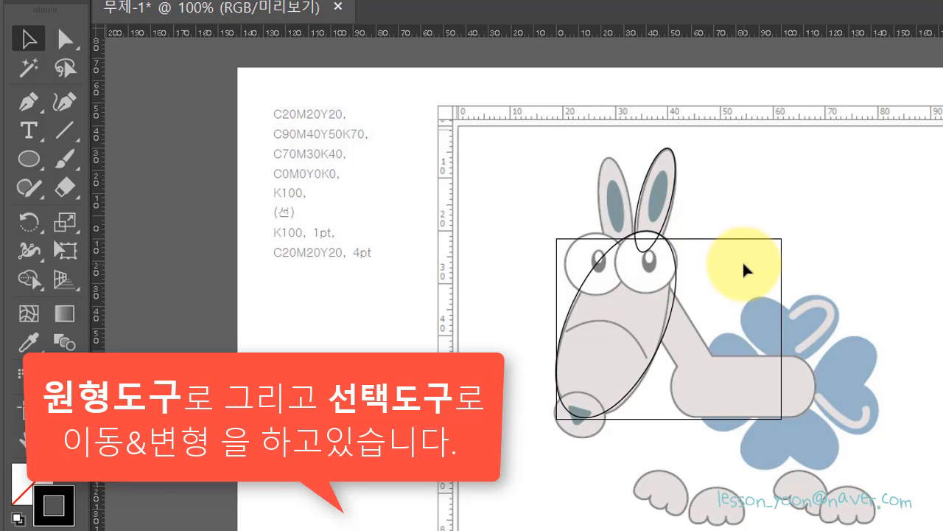
Step: Draw a small narrow ellipse and move, tilt and resize it to match the right ear's dark inner shape
left_click(36, 157)
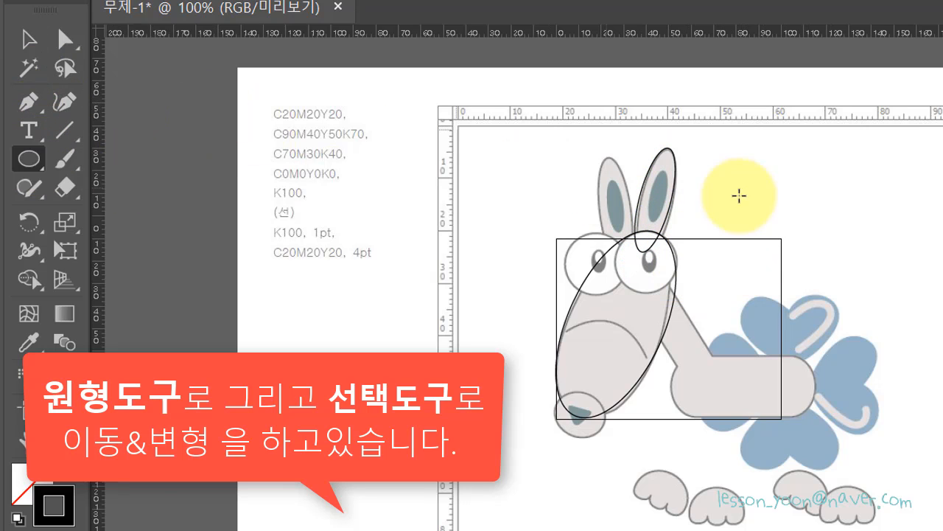
left_click_drag(737, 177, 753, 233)
left_click(28, 38)
left_click(749, 193)
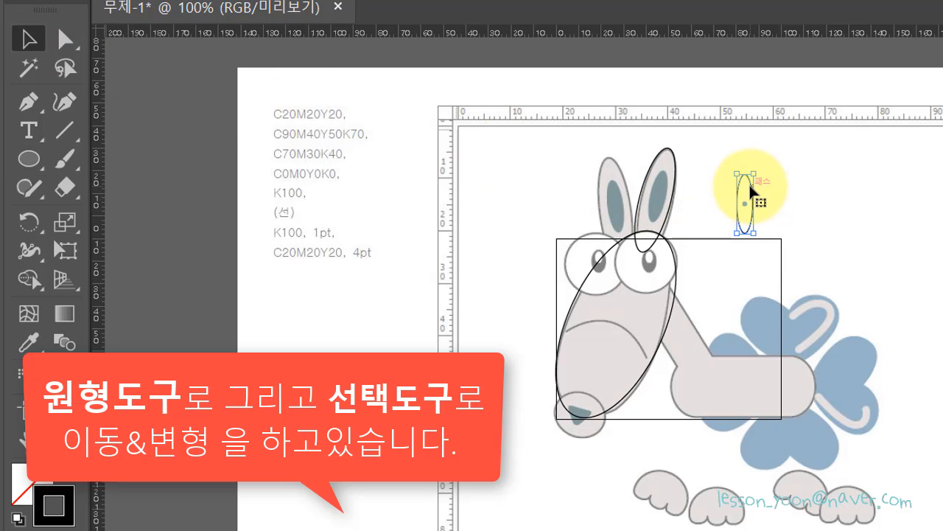
left_click_drag(750, 194, 669, 197)
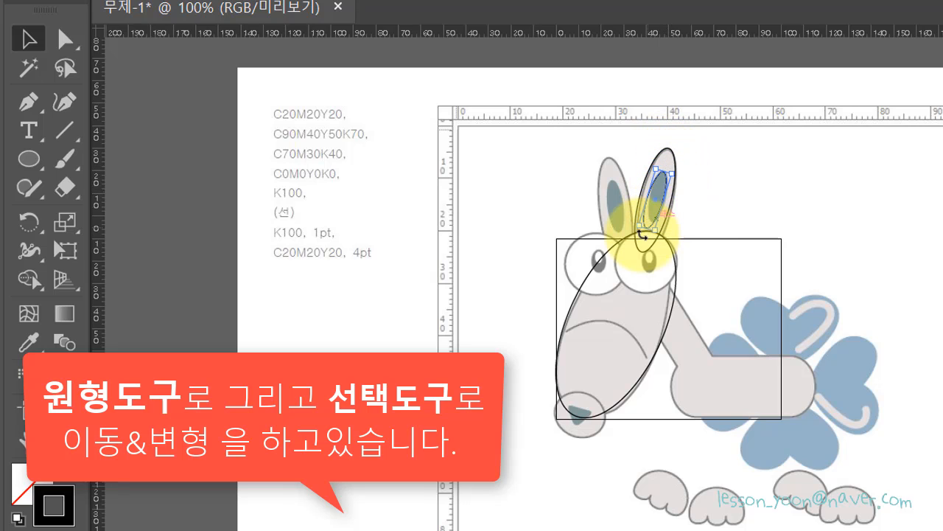
left_click_drag(642, 225, 647, 219)
left_click(766, 216)
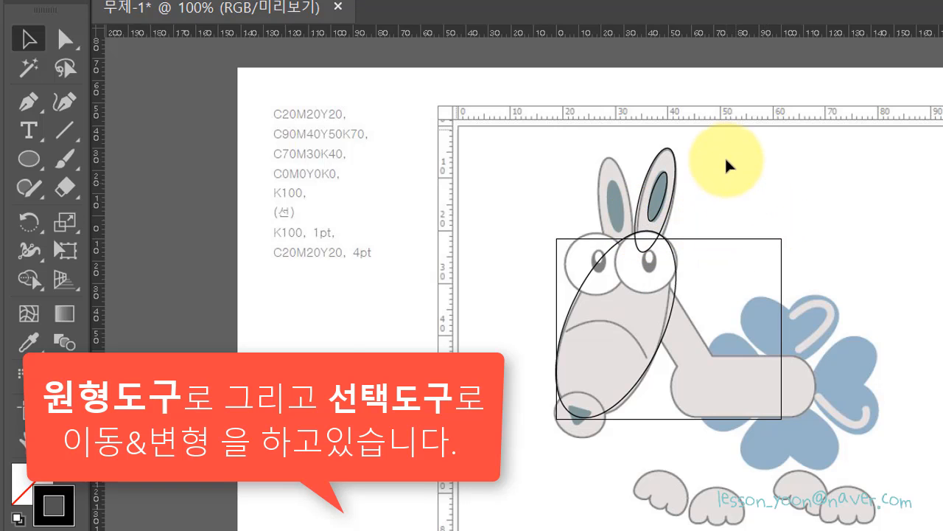
Step: Select both right-ear ellipses together and place a copy of them over the left ear
key("ctrl+plus")
key("ctrl+plus")
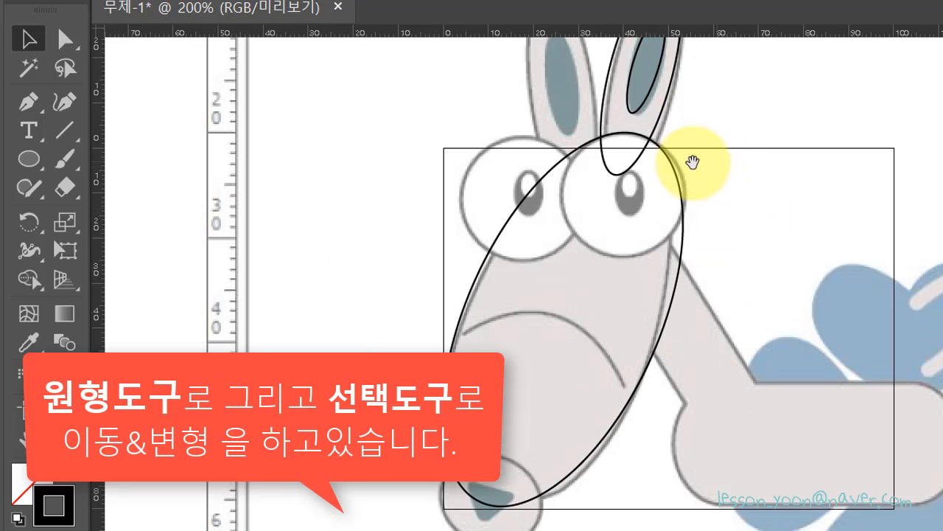
left_click_drag(695, 158, 716, 320)
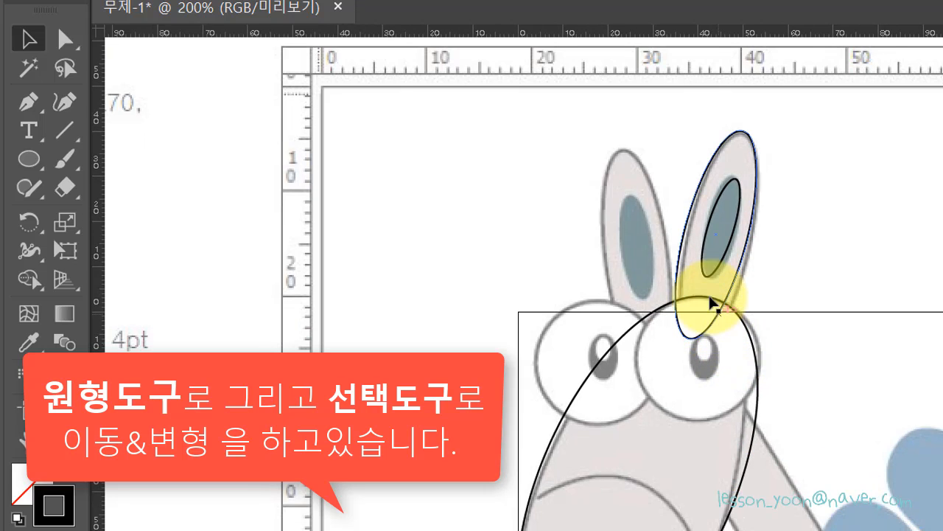
left_click_drag(760, 198, 766, 206)
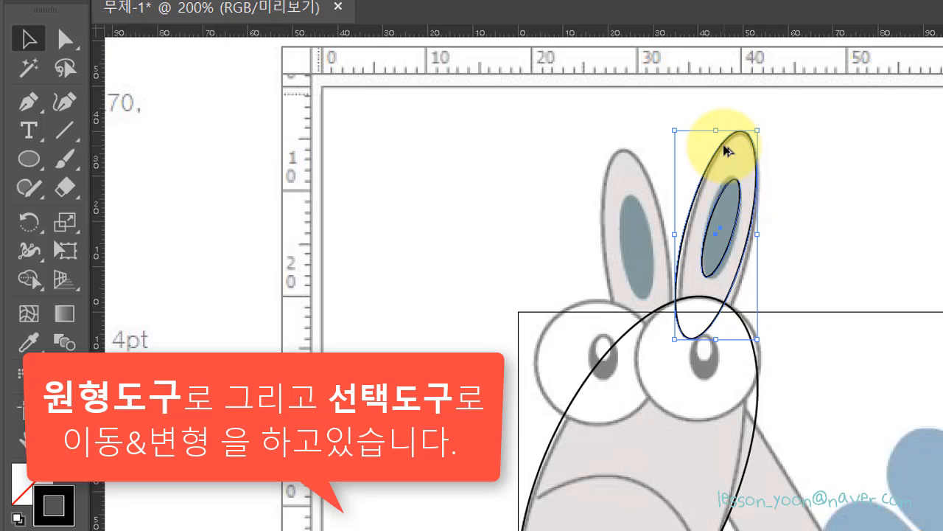
left_click_drag(725, 151, 610, 151)
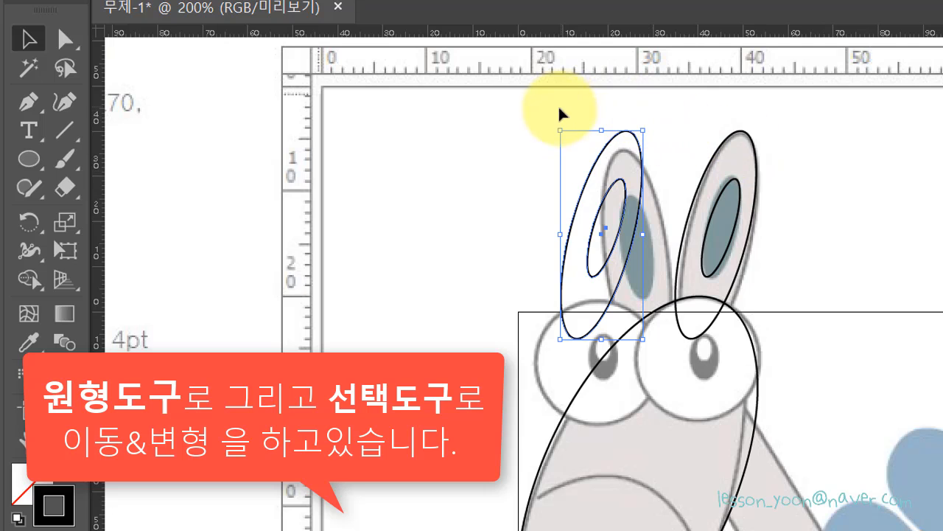
Step: Rotate the copied ear ellipses counterclockwise and move them to match the template's left ear, leaving them deselected
left_click_drag(553, 119, 520, 153)
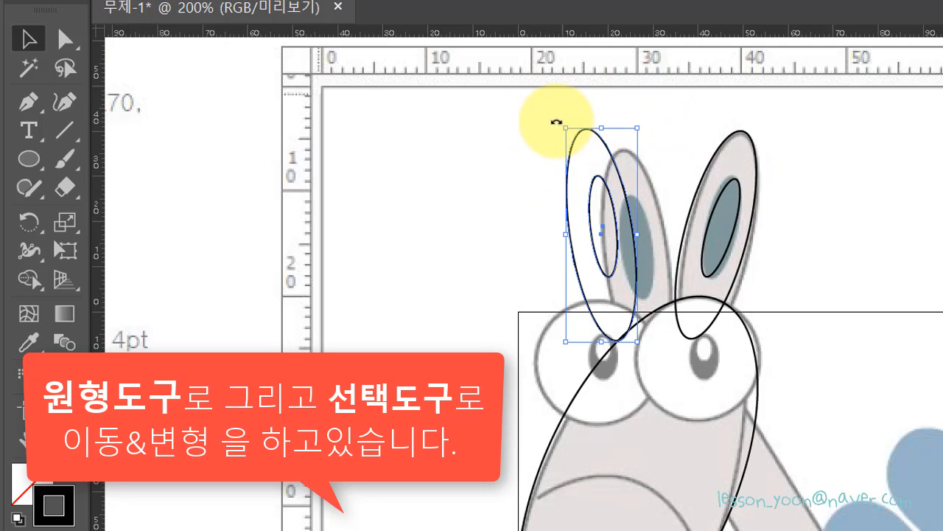
left_click_drag(556, 121, 549, 133)
left_click_drag(617, 225, 662, 243)
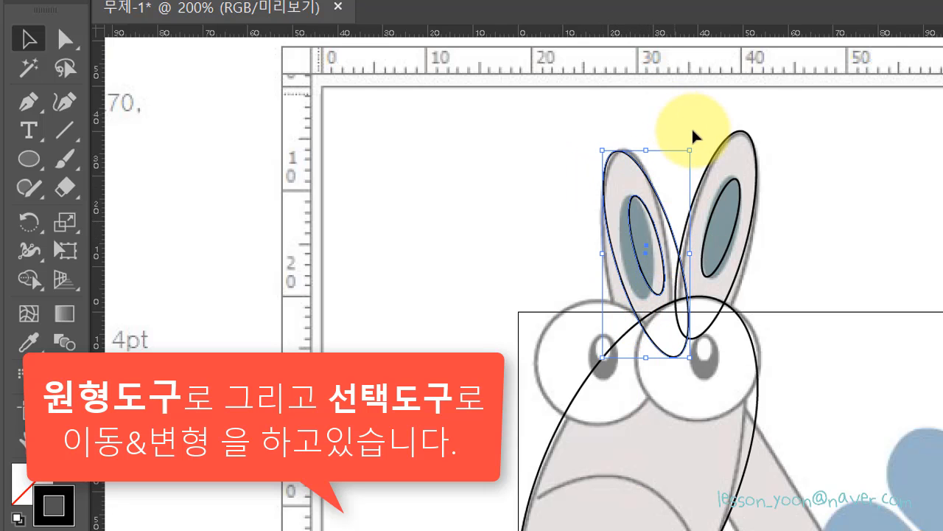
left_click_drag(693, 146, 702, 139)
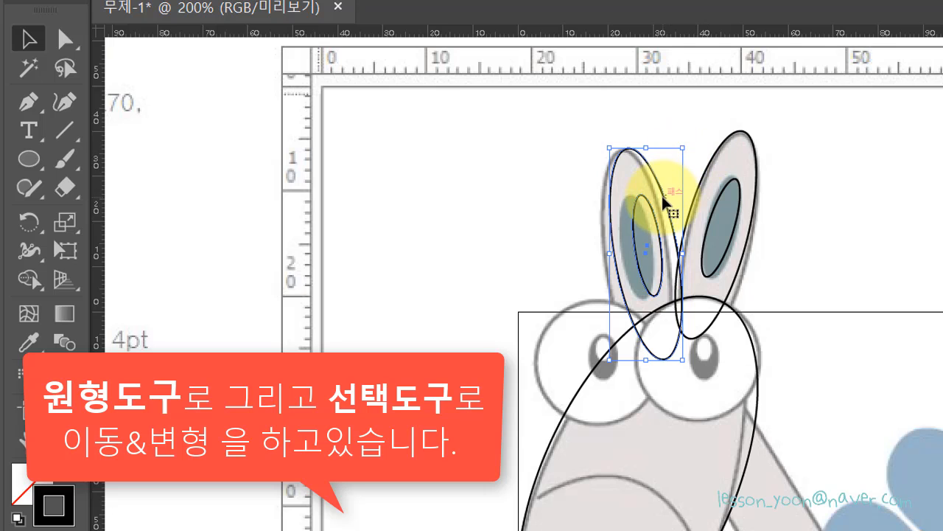
left_click_drag(661, 194, 653, 197)
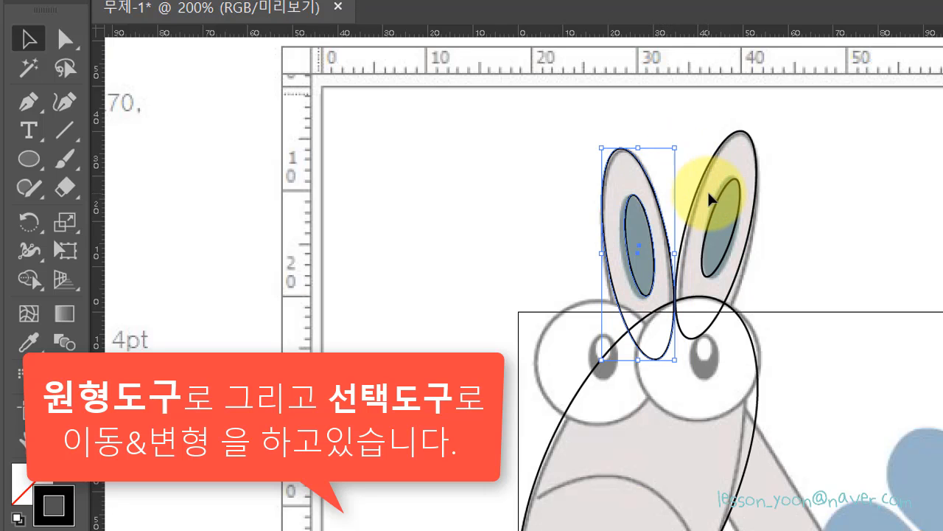
left_click(891, 228)
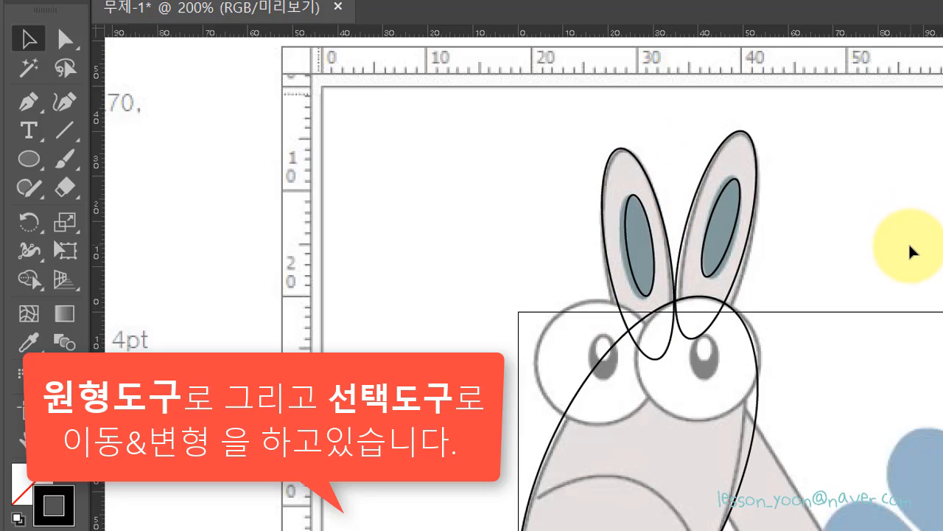
Step: Draw an ellipse over the round nose at the lower end of the donkey's snout
left_click_drag(818, 388, 831, 205)
left_click(29, 158)
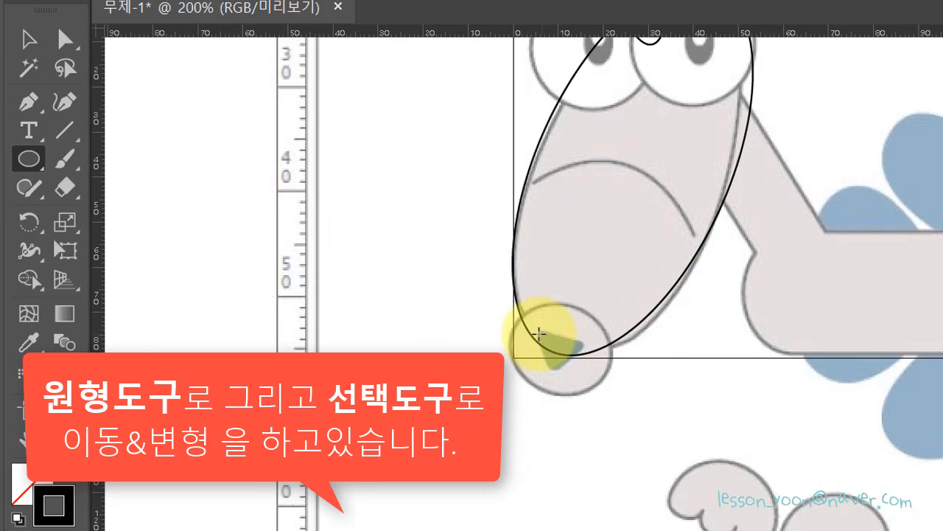
left_click_drag(493, 311, 609, 393)
left_click(22, 37)
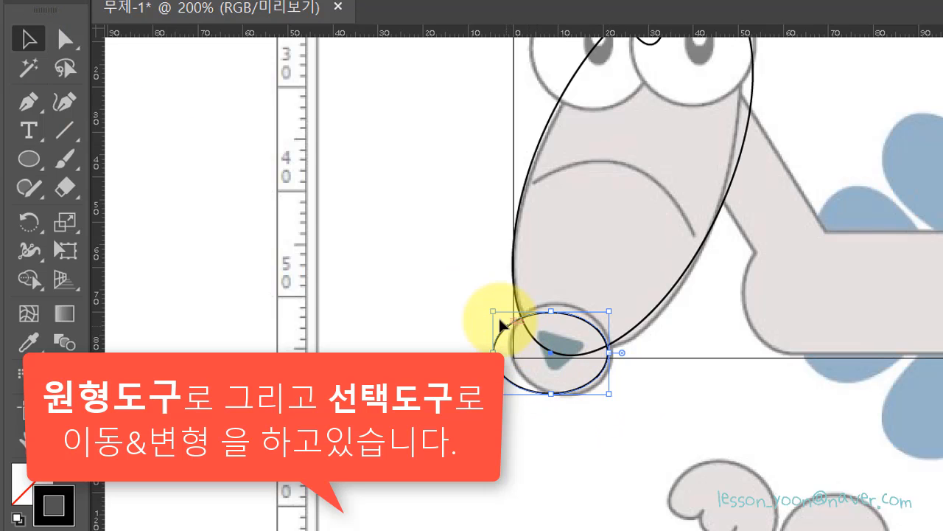
Step: Resize the nose ellipse and rotate it slightly to match the template nose's outline, and deselect it
mouse_move(492, 311)
left_mouse_down()
mouse_move(513, 309)
mouse_move(495, 300)
mouse_move(507, 301)
left_mouse_up()
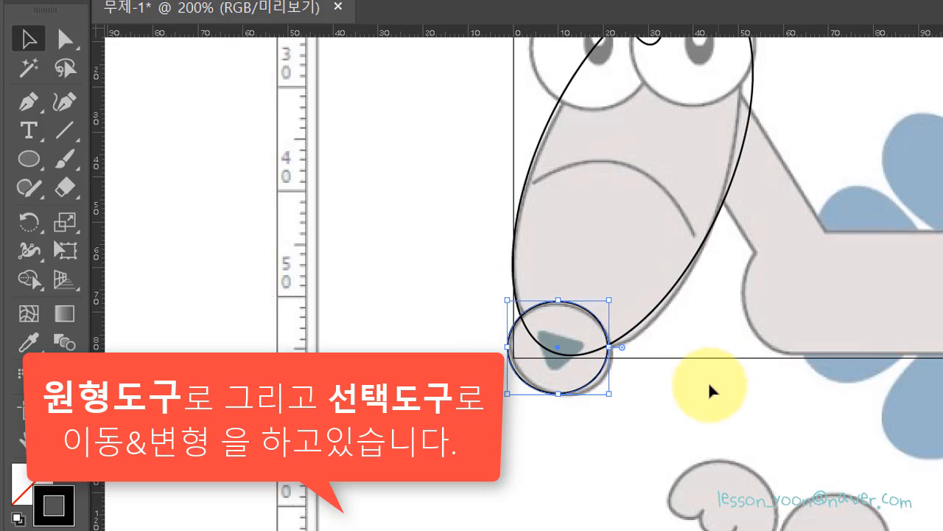
left_click_drag(609, 392, 617, 399)
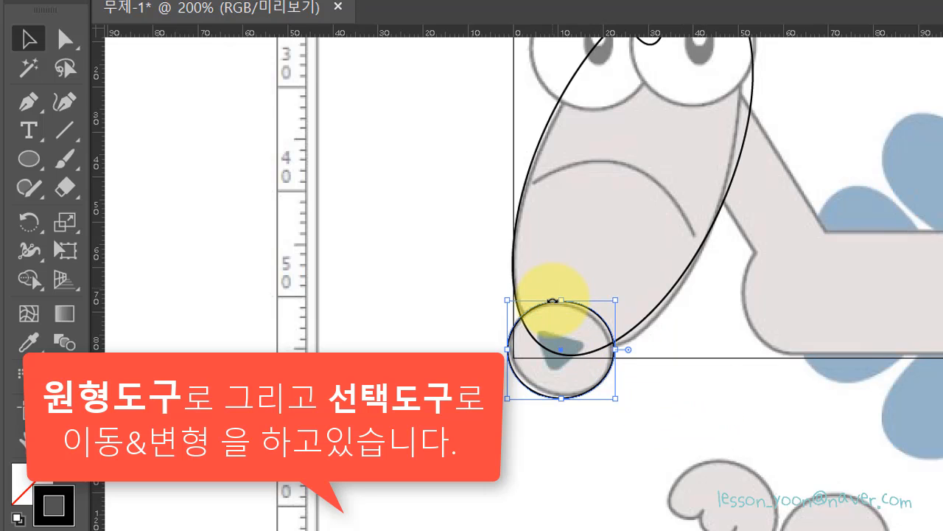
left_click_drag(565, 302, 565, 308)
left_click_drag(620, 301, 513, 297)
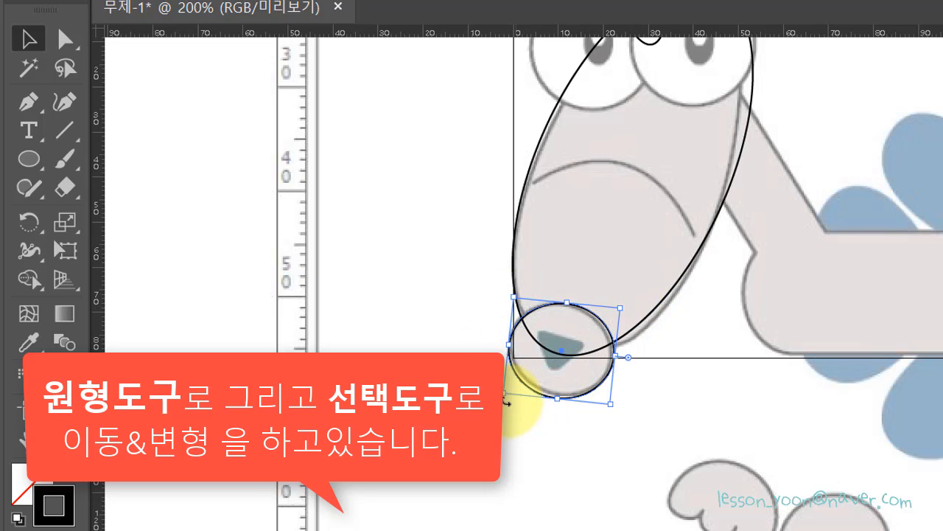
left_click_drag(504, 394, 508, 385)
left_click(572, 423)
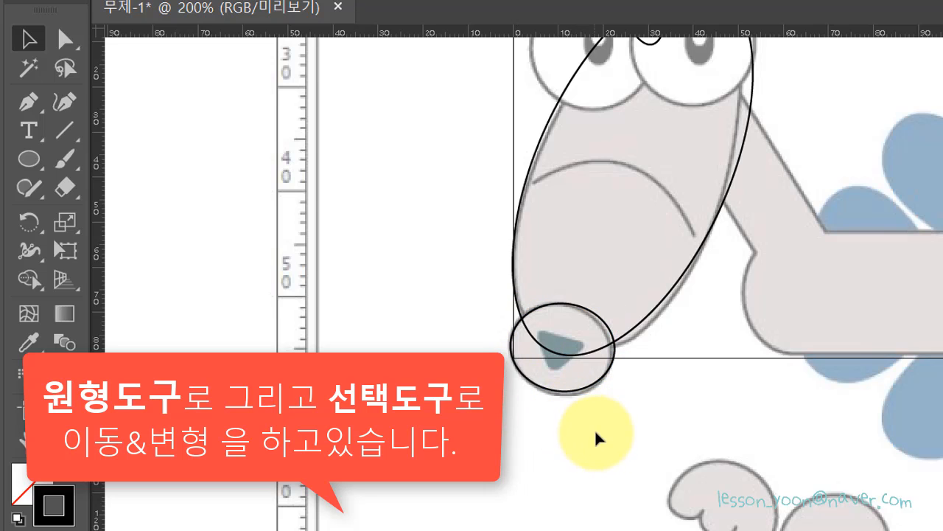
Step: Draw a triangle with the Polygon tool and place it over the dark triangular mark on the donkey's nose
left_click(29, 161)
left_click_drag(29, 161, 134, 245)
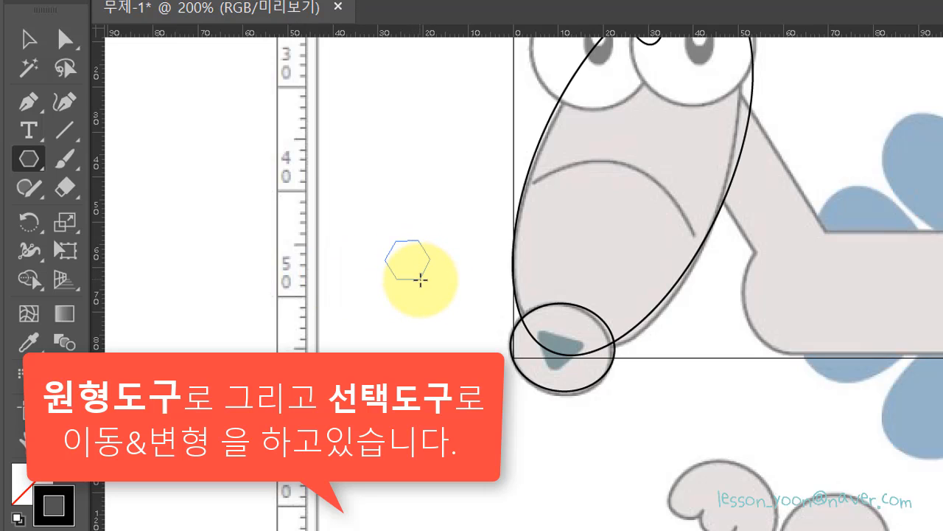
left_click_drag(420, 280, 427, 295)
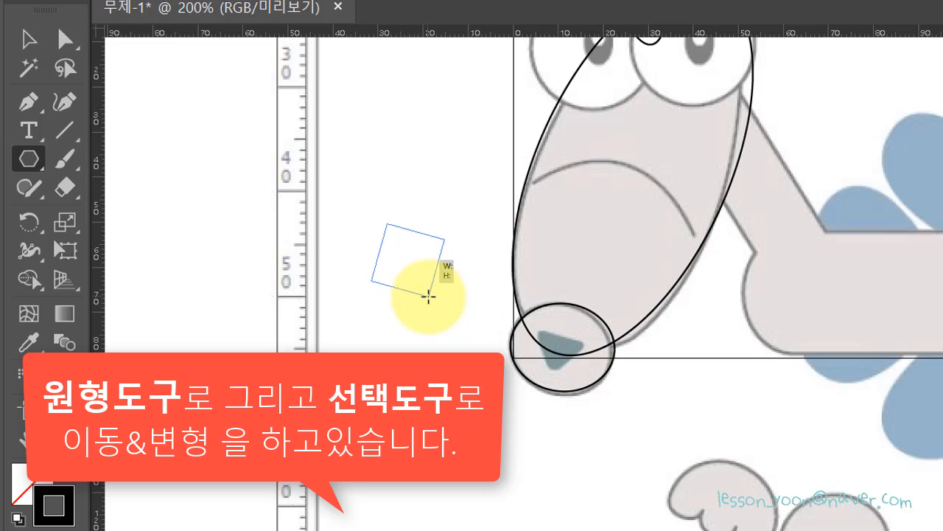
left_click_drag(428, 296, 569, 338)
Step: Rotate the nose triangle slightly and adjust it to match the template's triangular mark, and deselect it
left_click(29, 38)
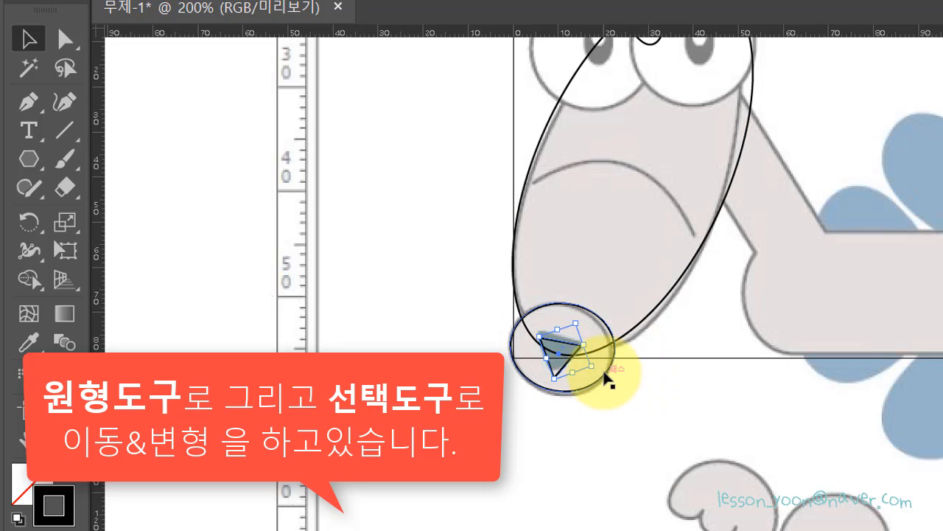
left_click_drag(601, 366, 579, 390)
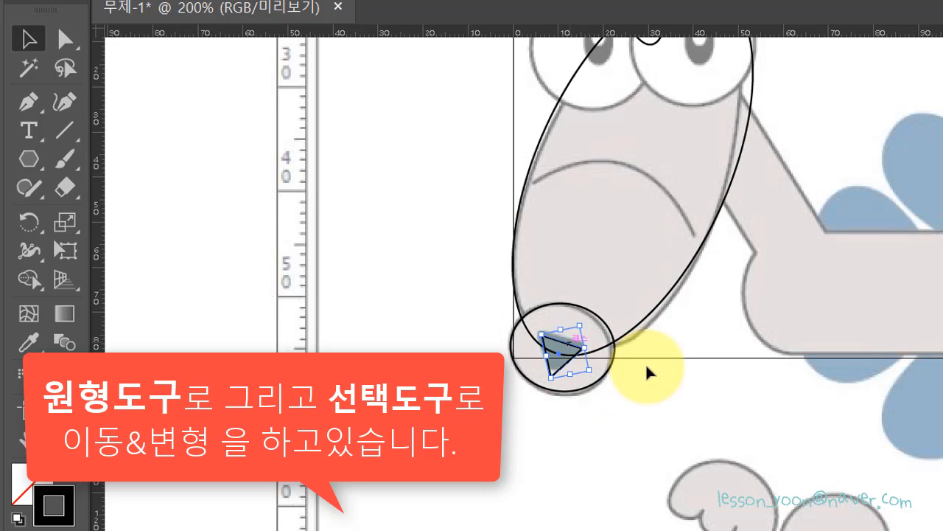
left_click_drag(562, 329, 564, 331)
left_click(692, 389)
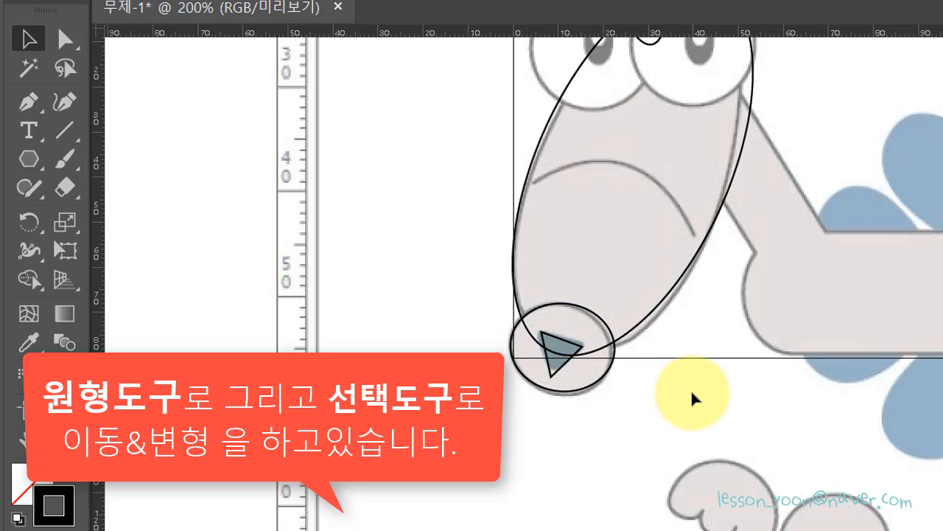
Step: Draw a circle with the Ellipse tool over the left eye's outline and move it to match the template
scroll(711, 341, "up", 5)
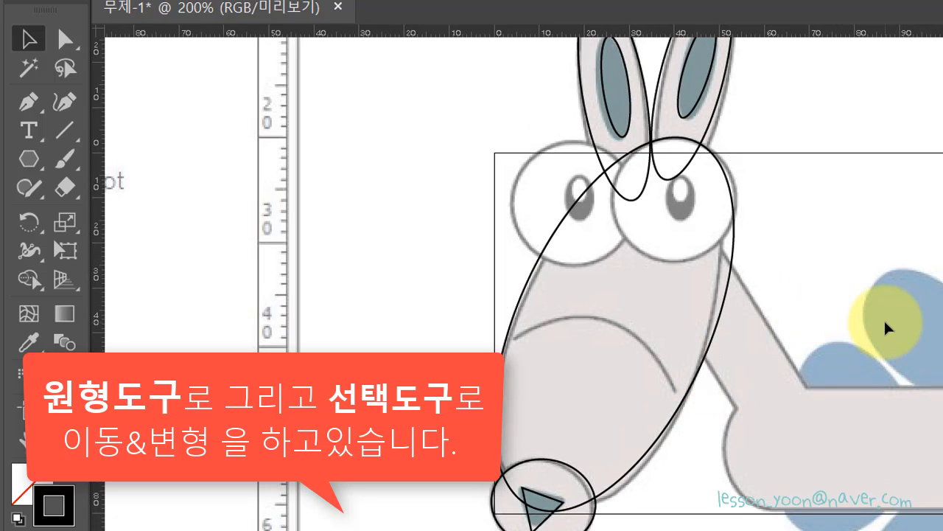
left_click_drag(819, 274, 826, 314)
left_click(28, 157)
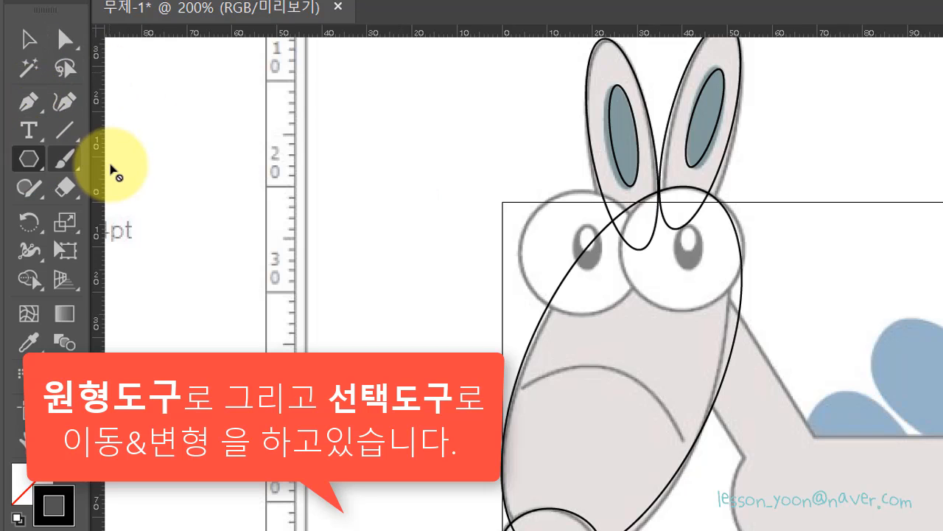
left_click_drag(29, 158, 133, 214)
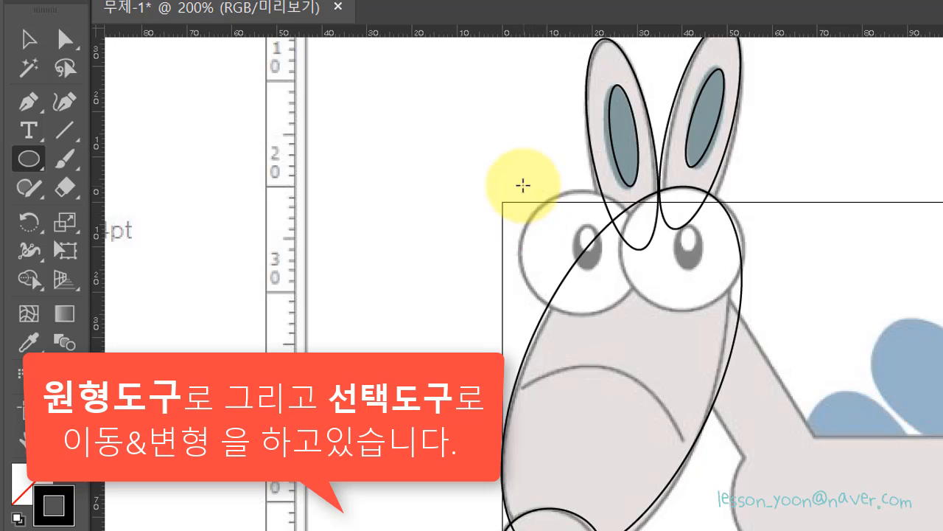
left_click_drag(521, 185, 623, 313)
left_click(29, 39)
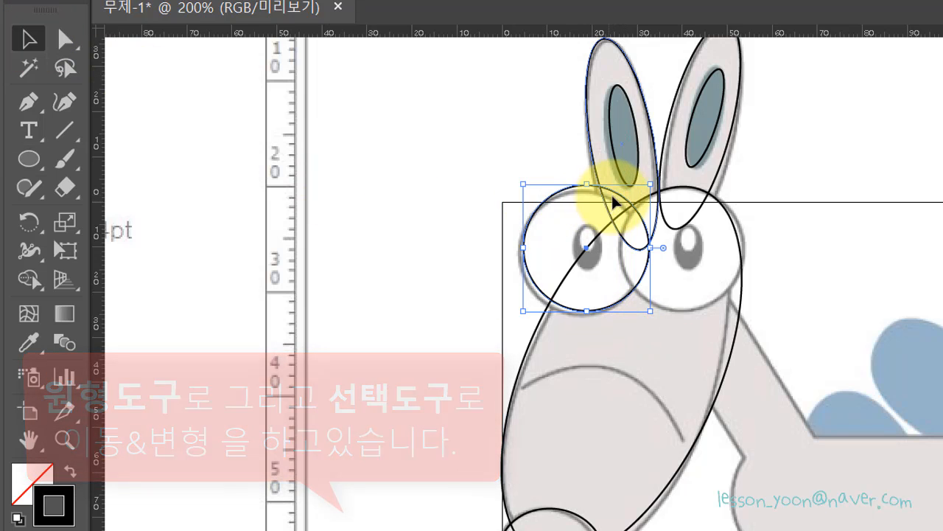
left_click_drag(613, 203, 611, 203)
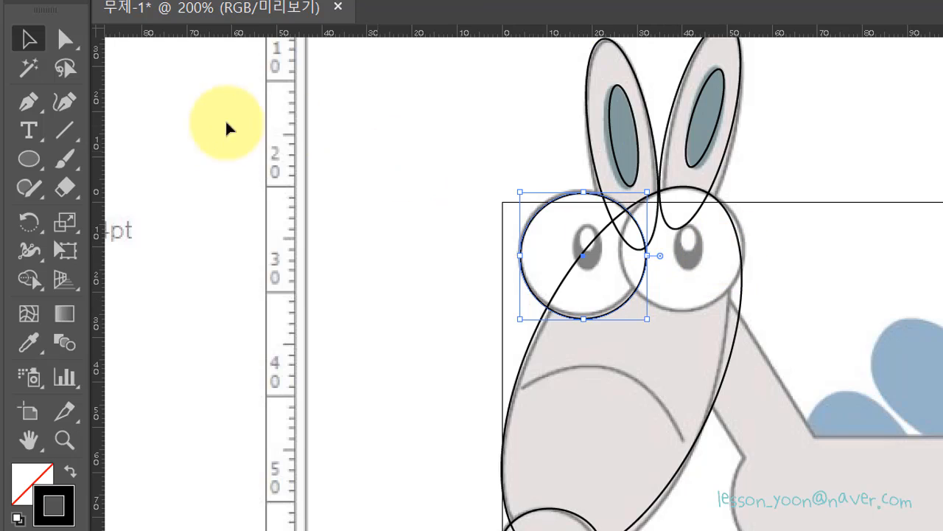
Step: Draw a narrow upright ellipse over the left eye's gray pupil and deselect it
left_click(29, 158)
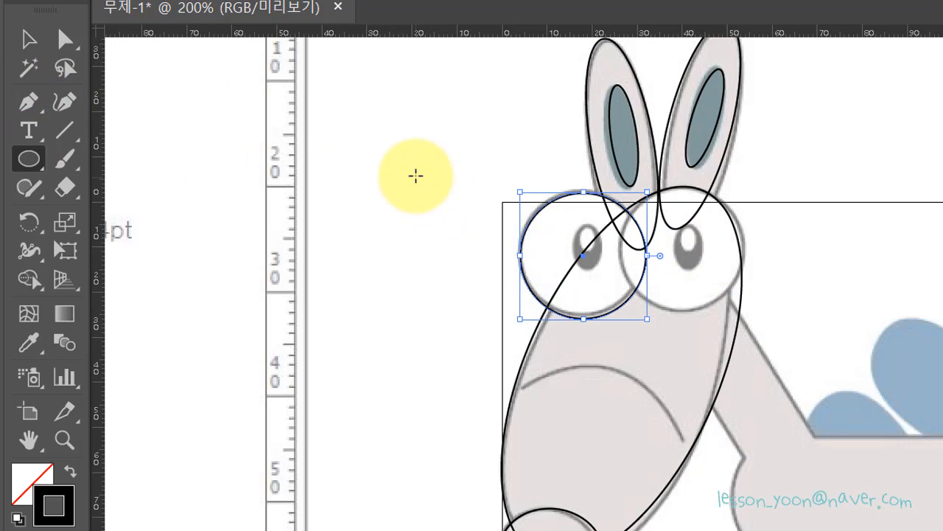
left_click_drag(415, 174, 587, 271)
left_click(29, 39)
key("ctrl+z")
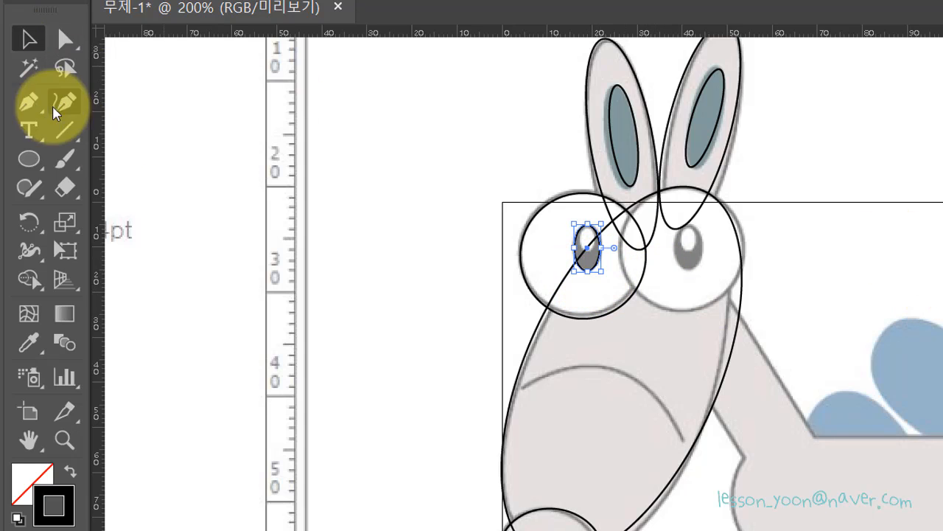
key("ctrl+shift+b")
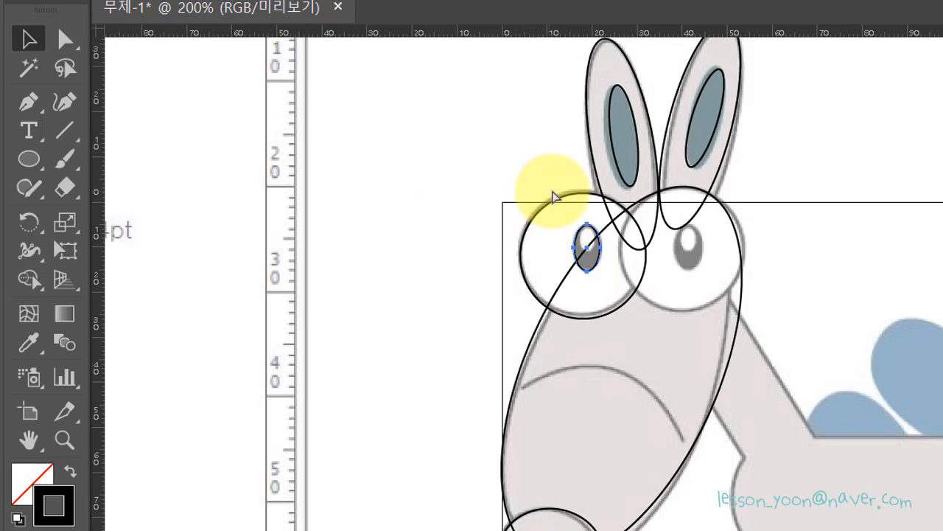
key("ctrl+shift+b")
left_click(399, 160)
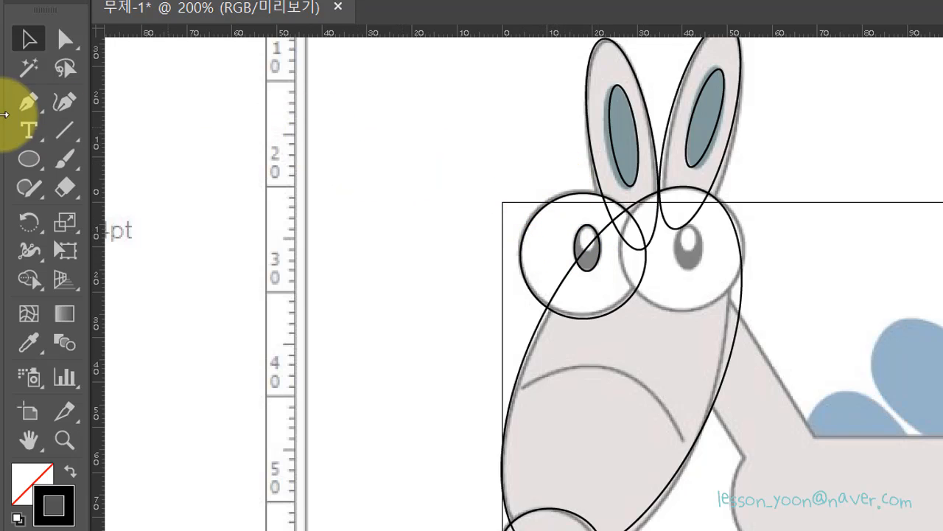
Step: Draw a small ellipse over the white highlight in the left pupil and enlarge it to match the template
left_click(27, 158)
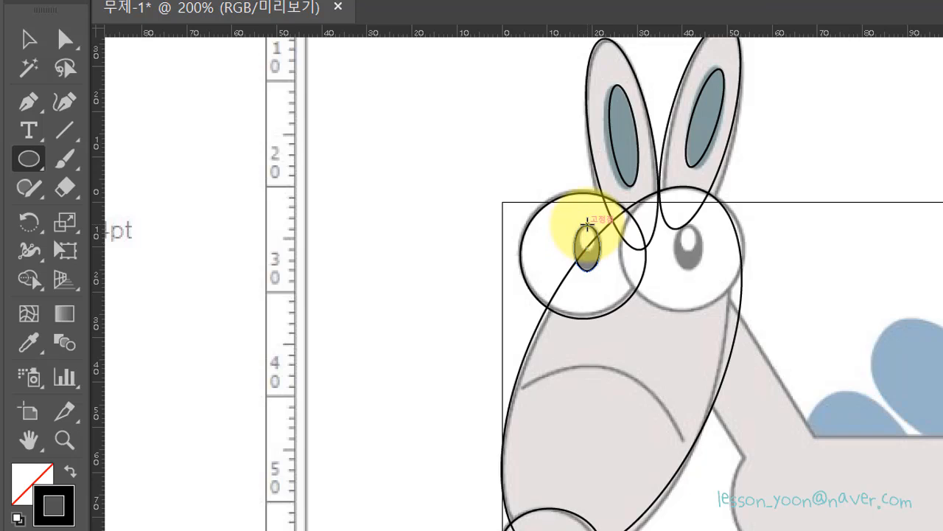
key("ctrl+plus")
key("ctrl+plus")
key("ctrl+plus")
left_click_drag(580, 242, 687, 405)
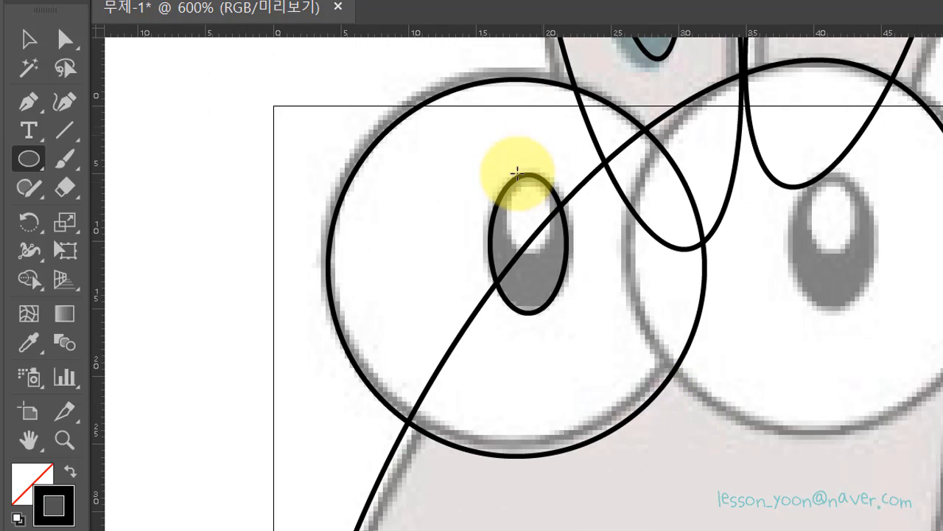
left_click_drag(517, 191, 554, 257)
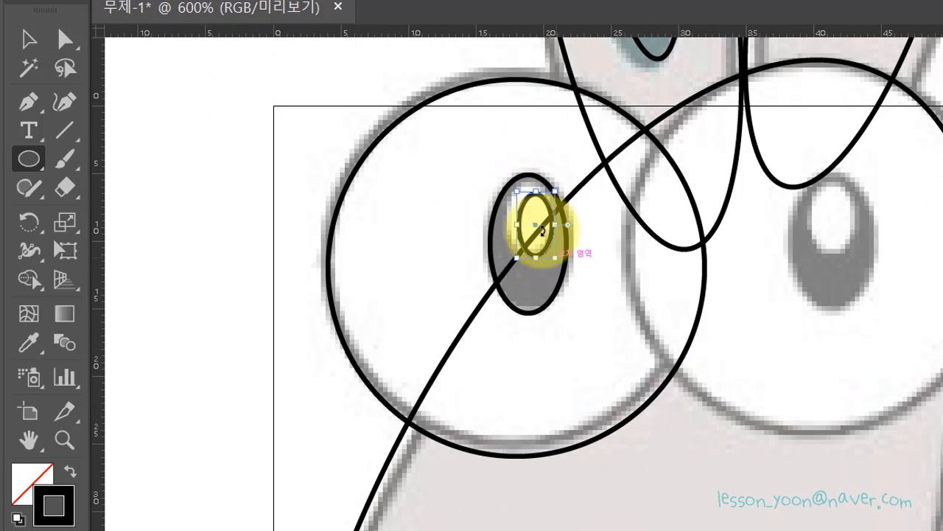
left_click(31, 39)
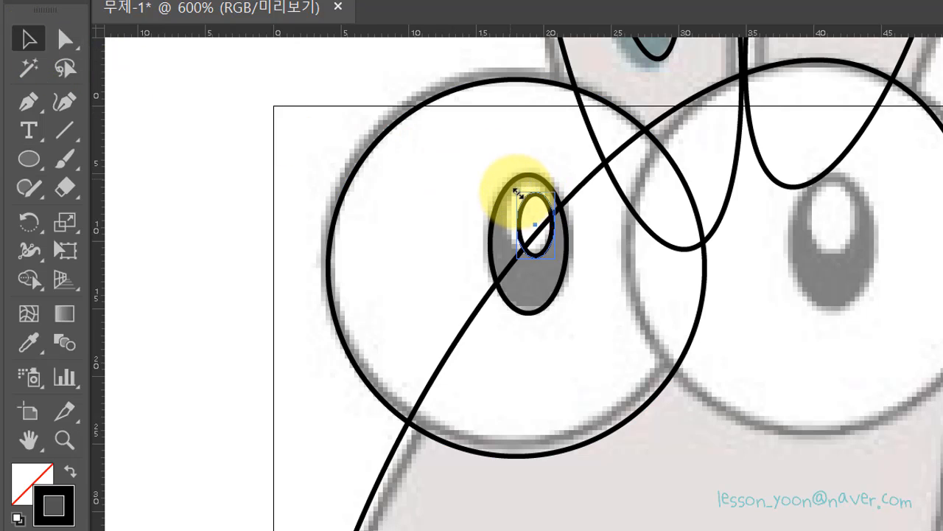
left_click_drag(518, 193, 508, 182)
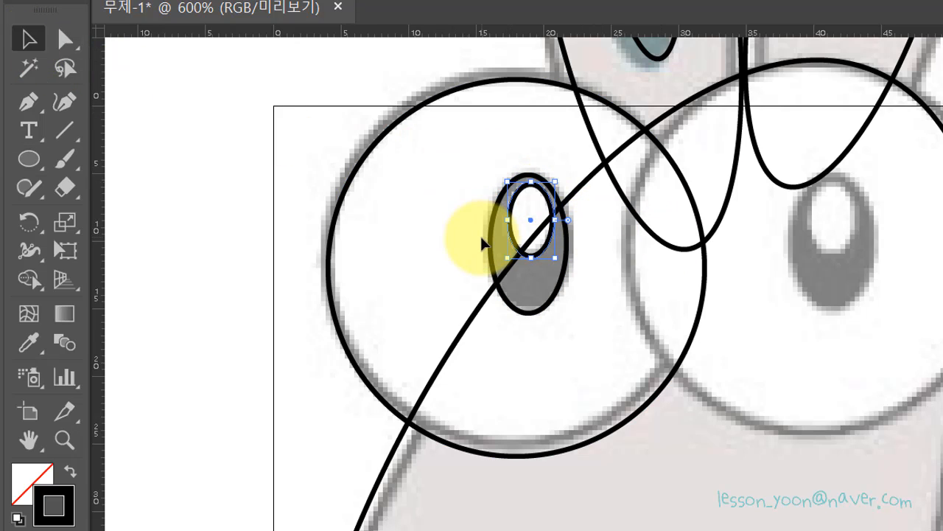
left_click(553, 302, "shift")
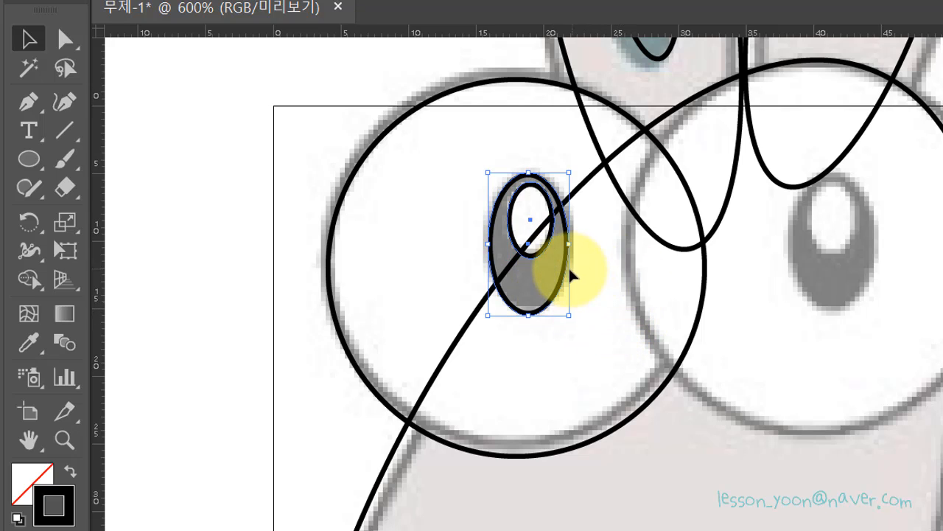
left_click(426, 106, "shift")
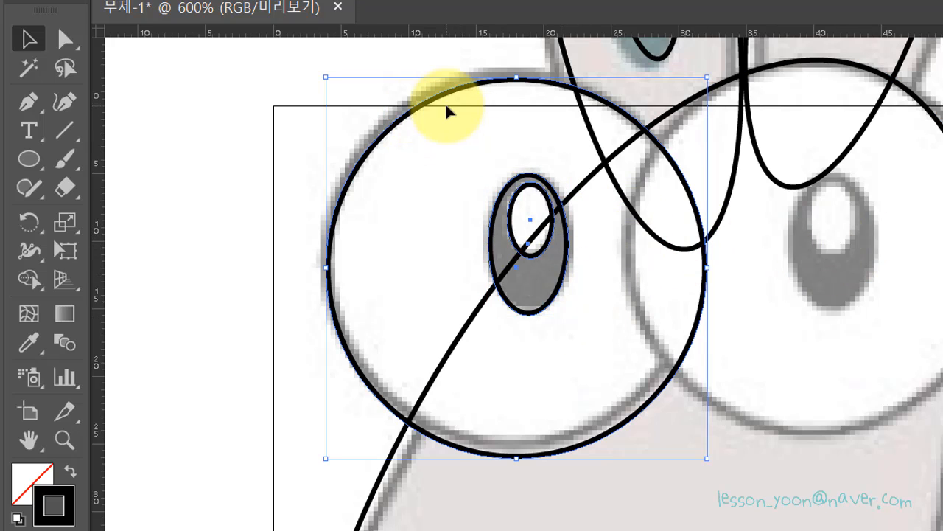
left_click(257, 173)
Step: Select the left eye's outline, pupil and highlight together, place a copy over the right eye and nudge it to fit the template outline
left_click(387, 137, "shift")
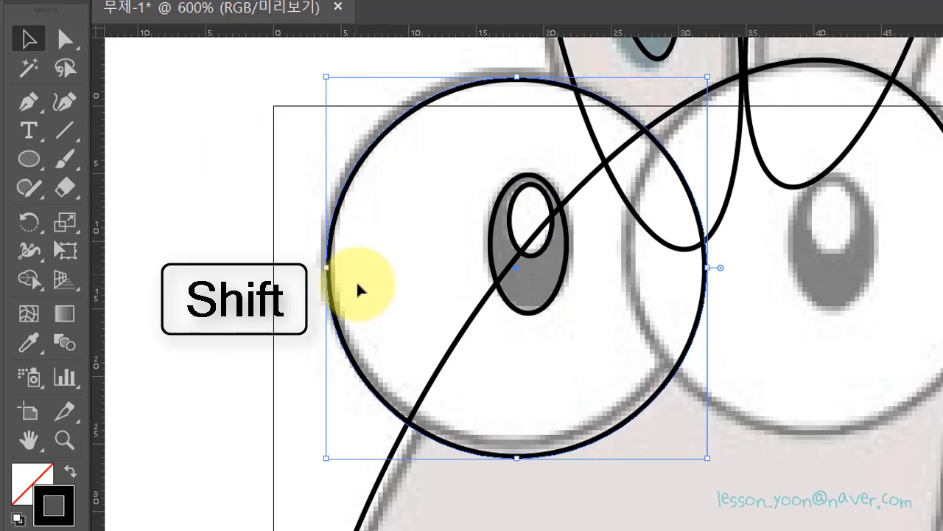
left_click(520, 199, "shift")
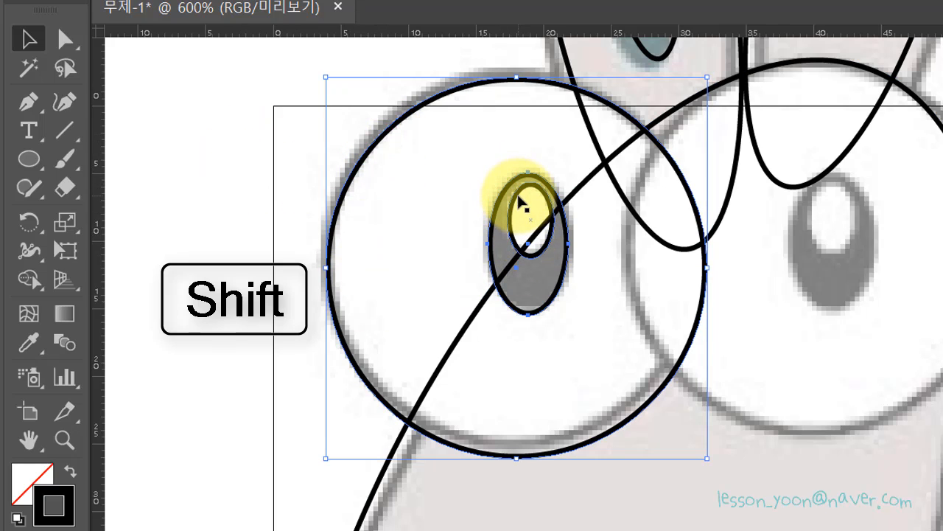
key("alt")
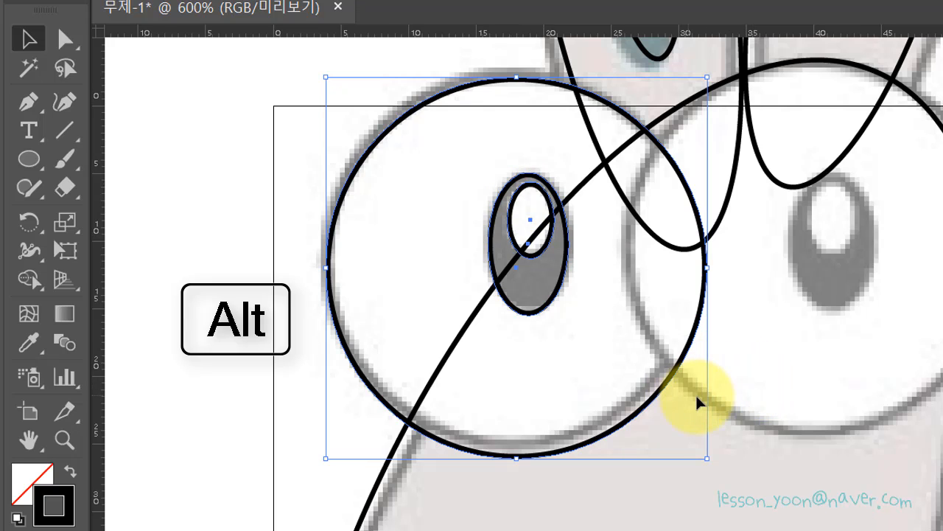
left_click_drag(679, 369, 820, 258)
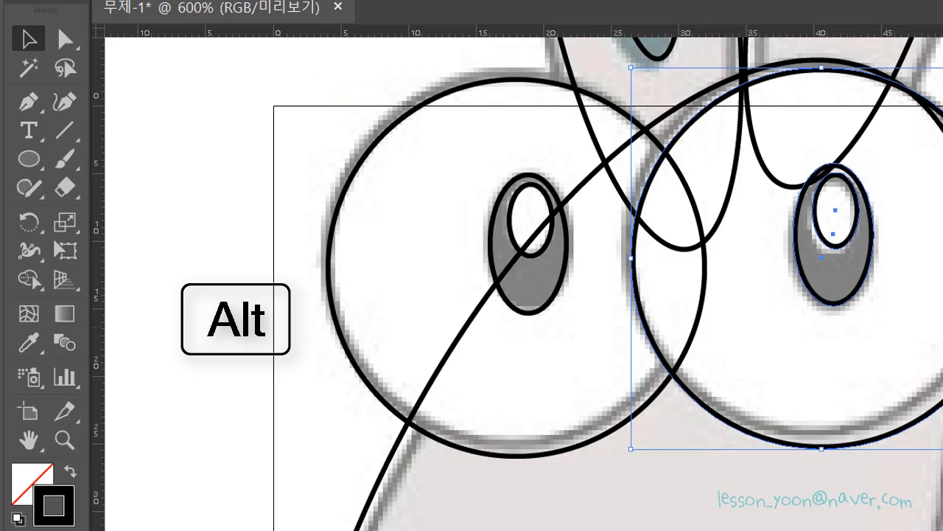
key("Left")
key("Left")
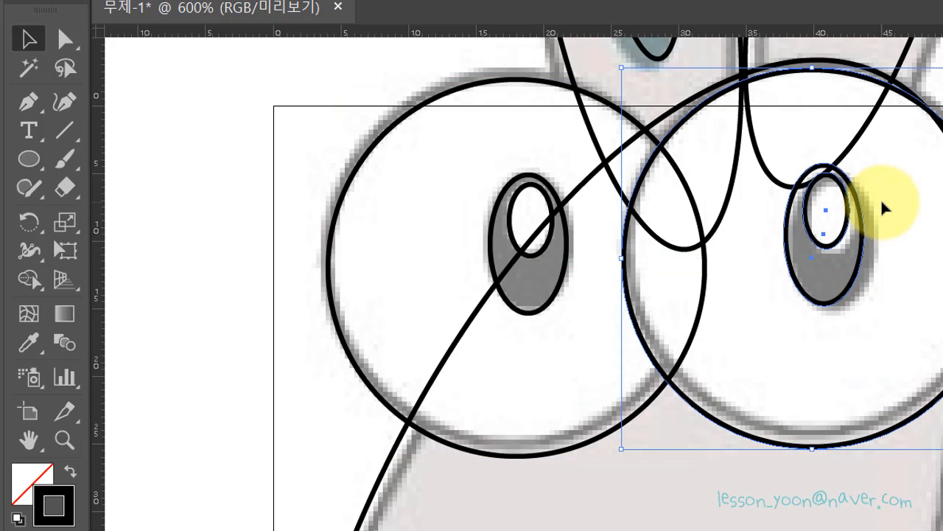
key("Up")
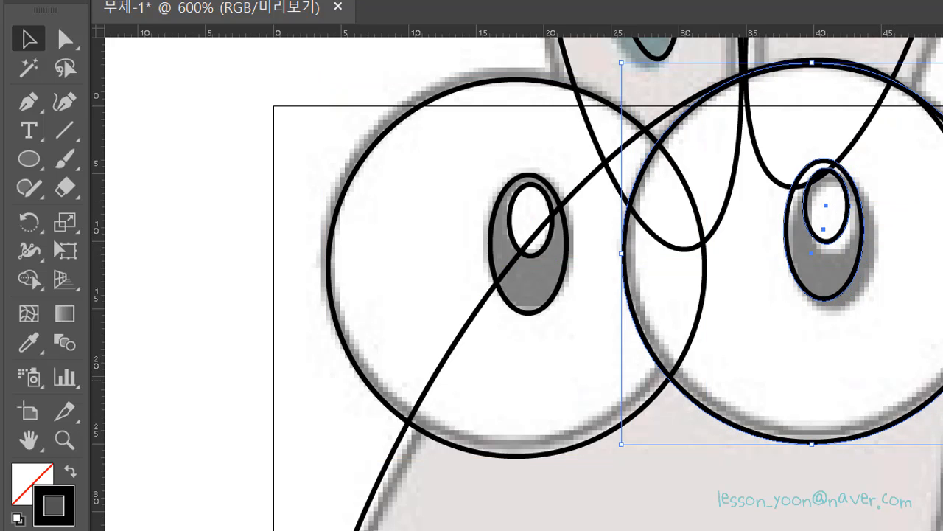
Step: Reduce the height of both eye outlines from below so they follow the lower edges of the template eyes
left_click(859, 435)
left_click(815, 442)
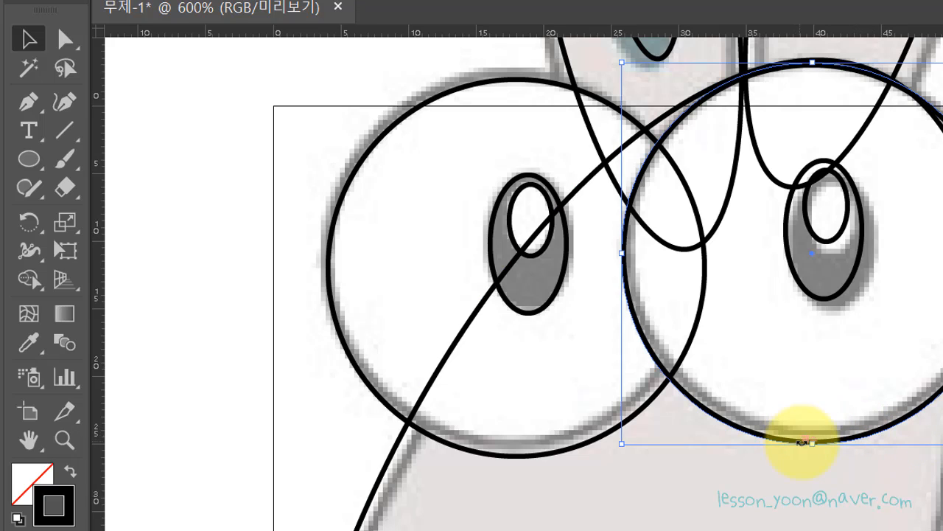
left_click_drag(815, 441, 813, 427)
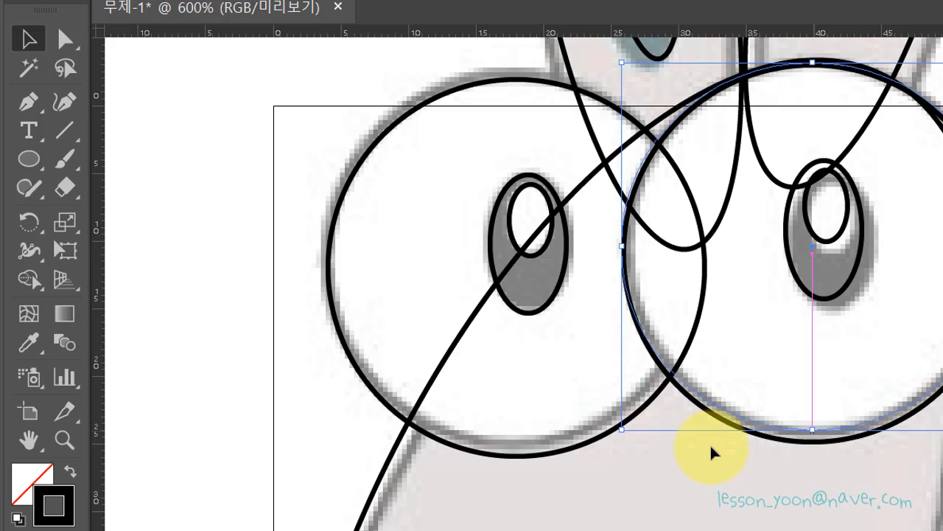
left_click(483, 455)
left_click(485, 459)
left_click_drag(517, 455, 517, 447)
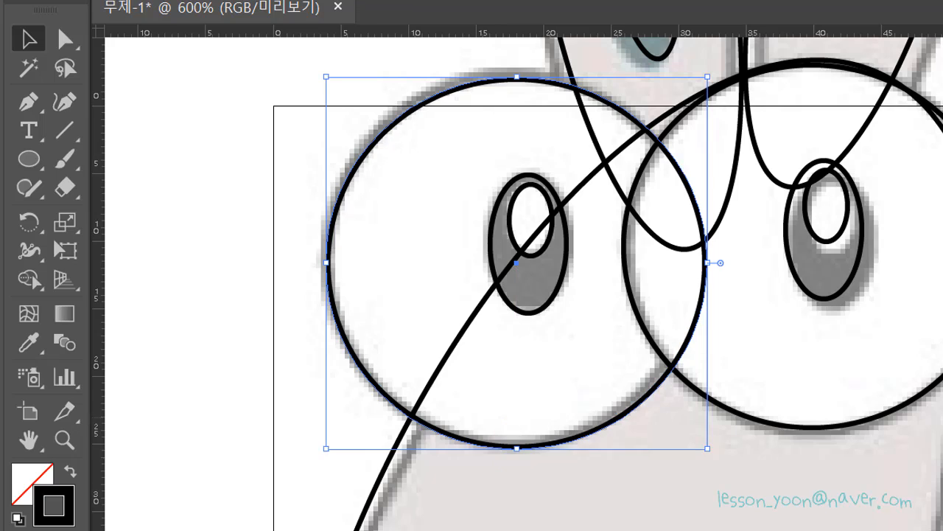
Step: Move the right eye's pupil and highlight together onto the template's pupil, and deselect them
left_click(837, 214)
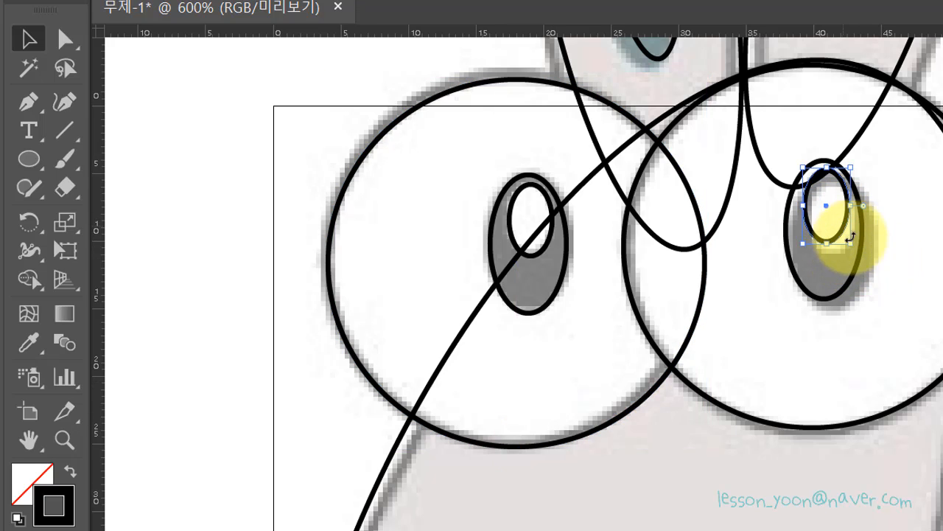
left_click(842, 295, "shift")
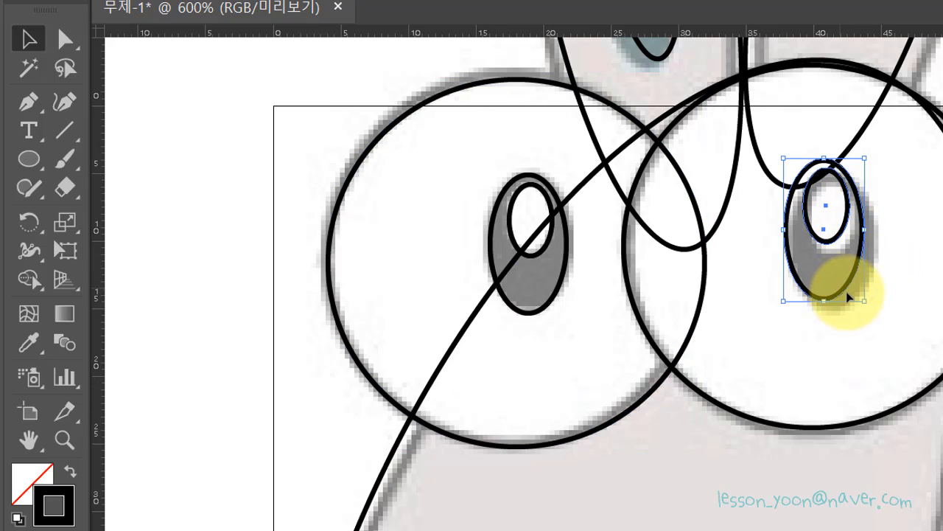
left_click_drag(848, 296, 862, 311)
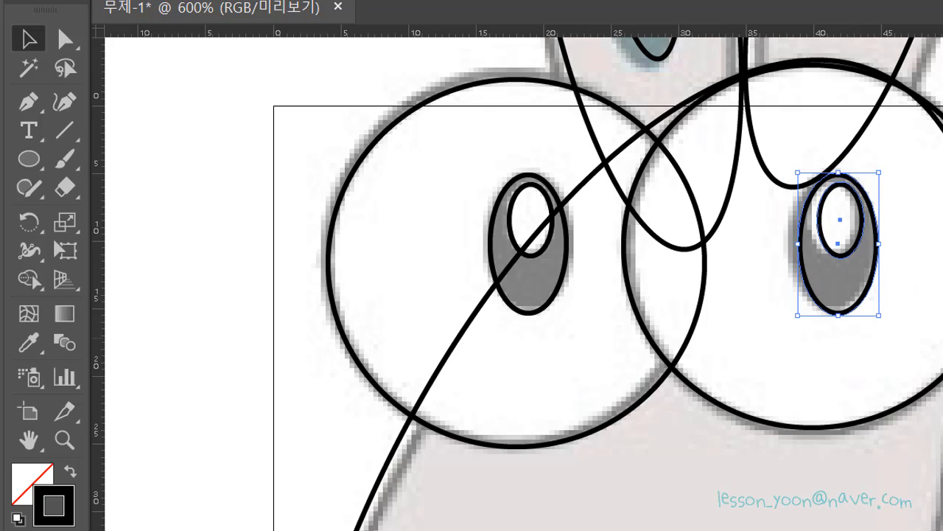
key("ctrl+shift+a")
Step: Rotate the large head ellipse slightly more upright to follow the template's face outline, and deselect it
key("ctrl+minus")
key("ctrl+minus")
key("ctrl+minus")
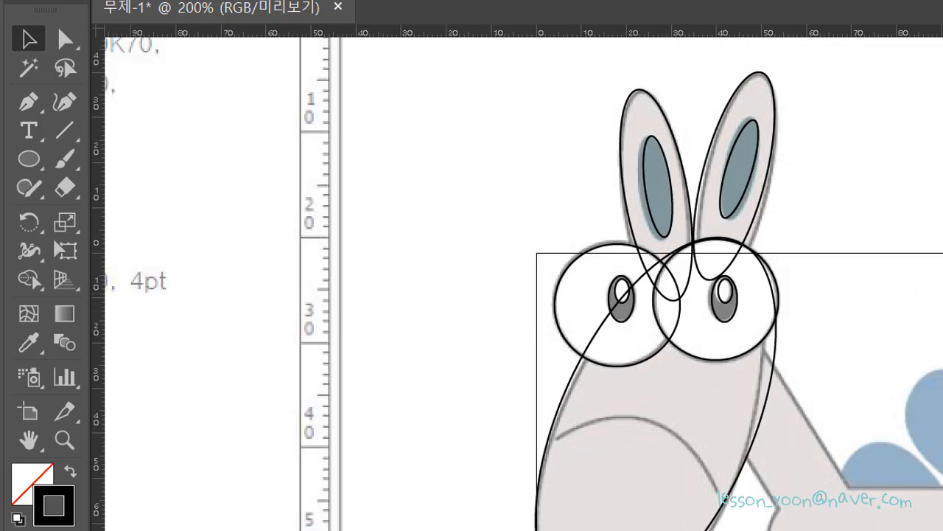
scroll(728, 194, "down", 5)
left_click(728, 194)
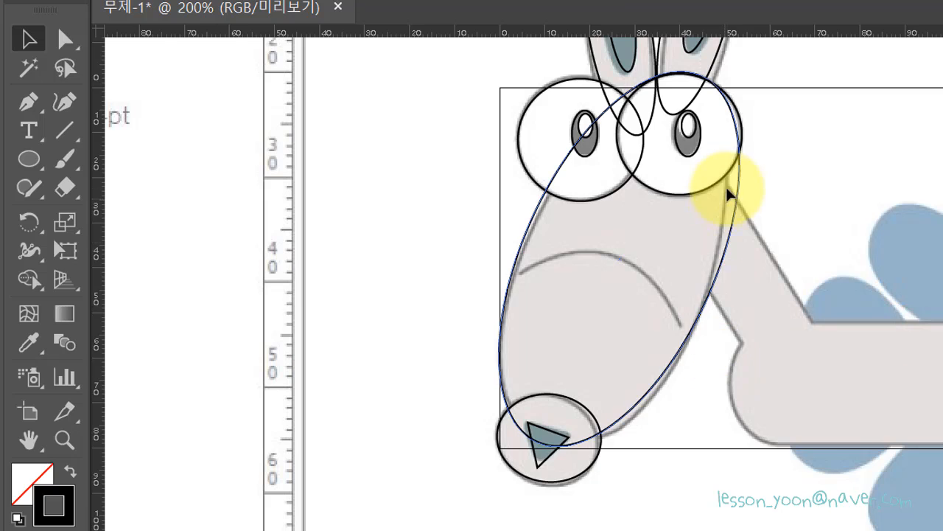
left_click(735, 210)
left_click_drag(797, 104, 787, 94)
left_click(880, 144)
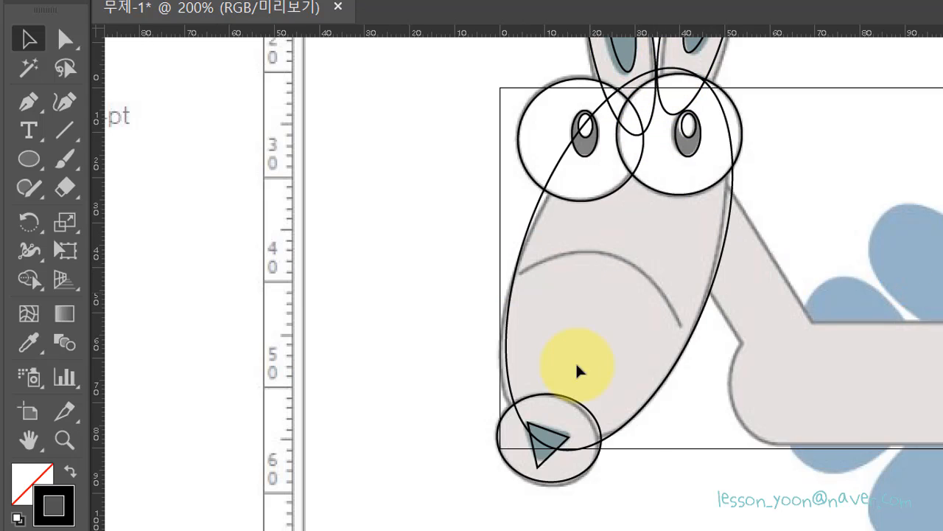
Step: Lengthen the head ellipse at its lower end, over the nose, and deselect it
left_click(558, 451)
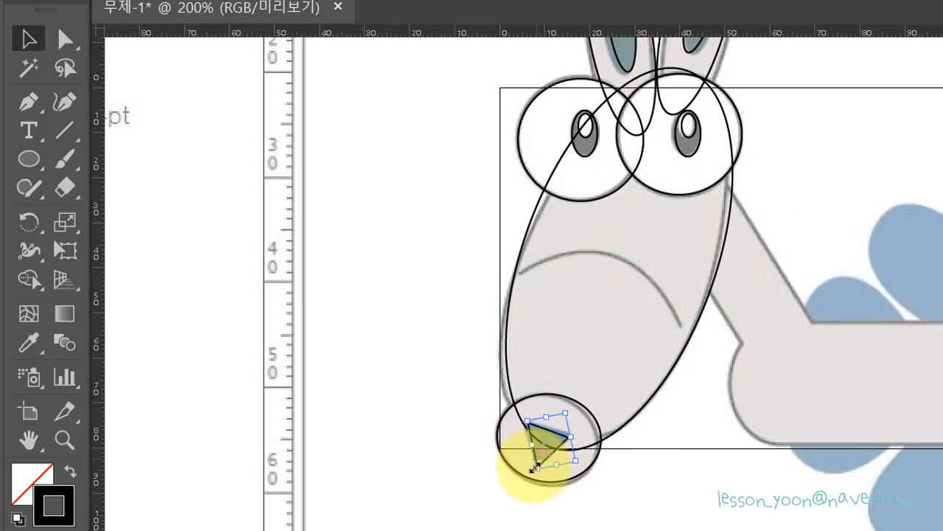
left_click(619, 422)
left_click_drag(549, 455, 544, 446)
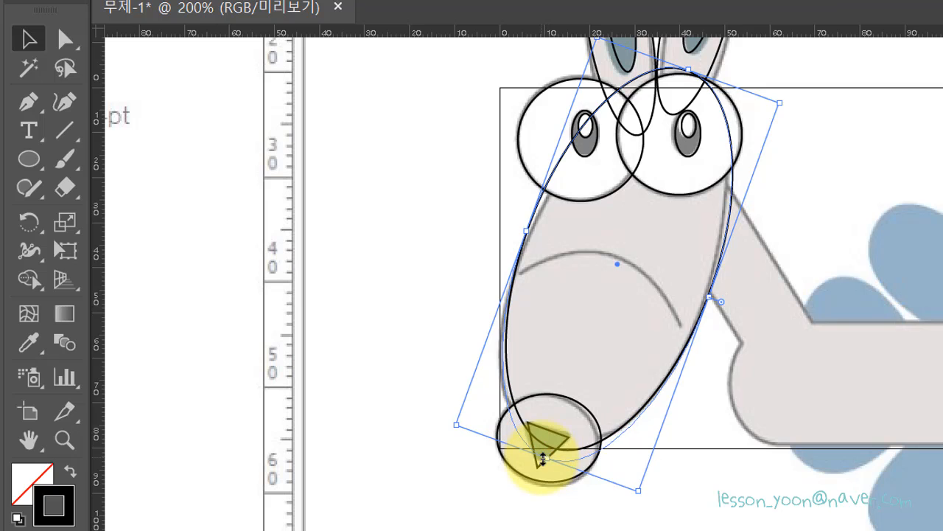
left_click(892, 233)
Step: Draw a rounded rectangle about 26 mm high over the template body, with the corner radius raised until both ends are fully rounded
left_click_drag(906, 276, 836, 209)
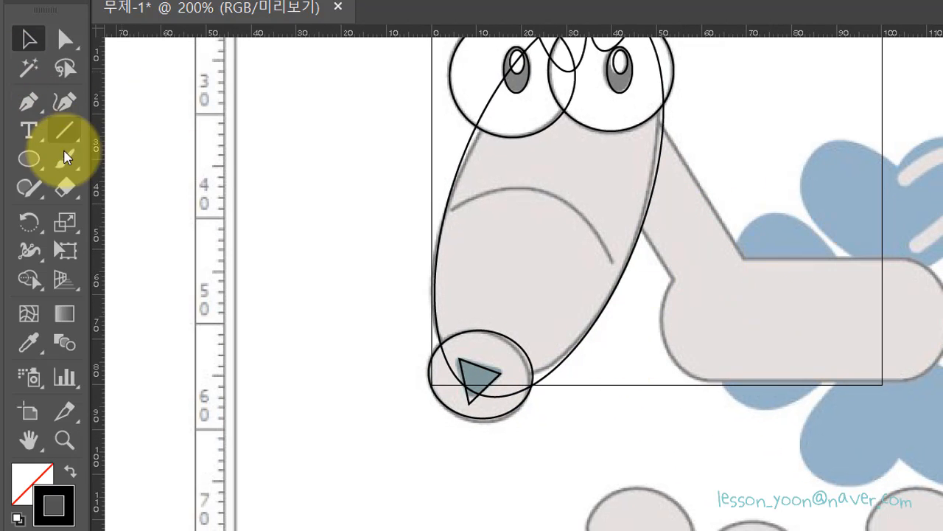
left_click_drag(18, 166, 145, 187)
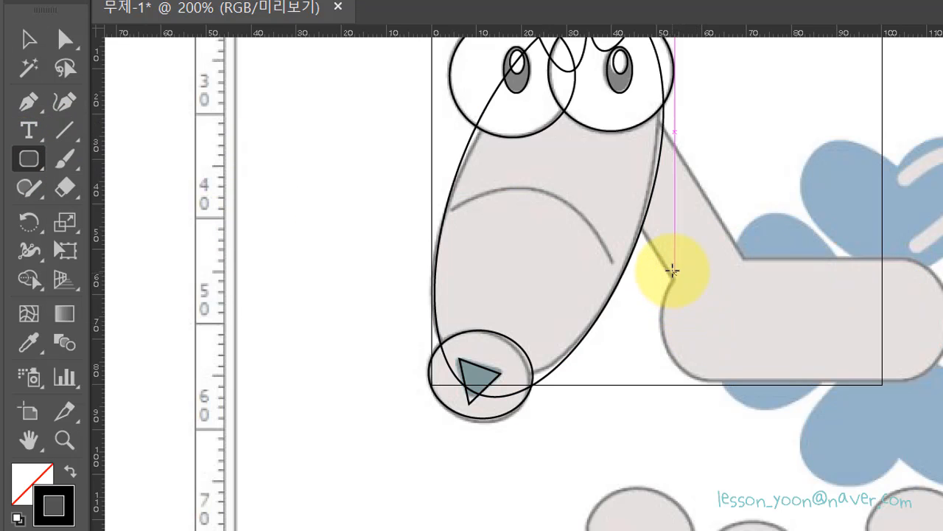
left_click_drag(668, 257, 938, 379)
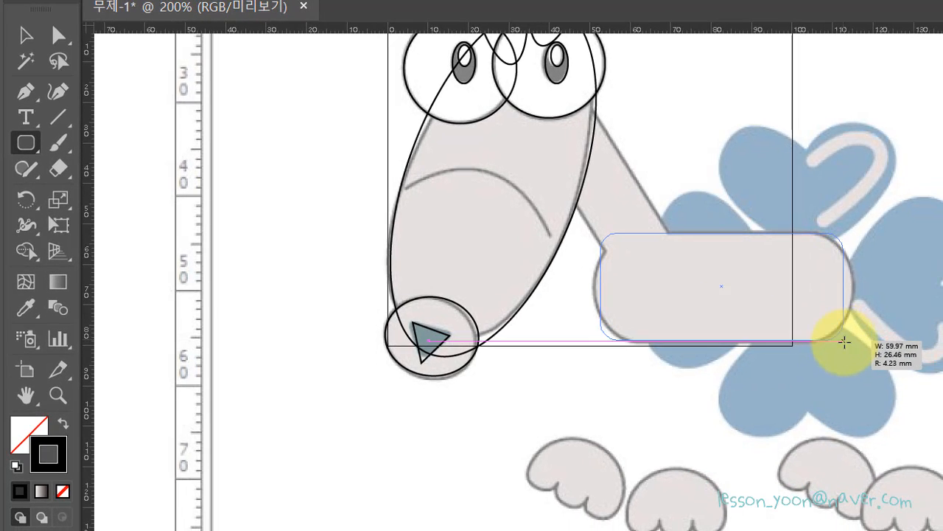
left_click_drag(844, 341, 877, 340)
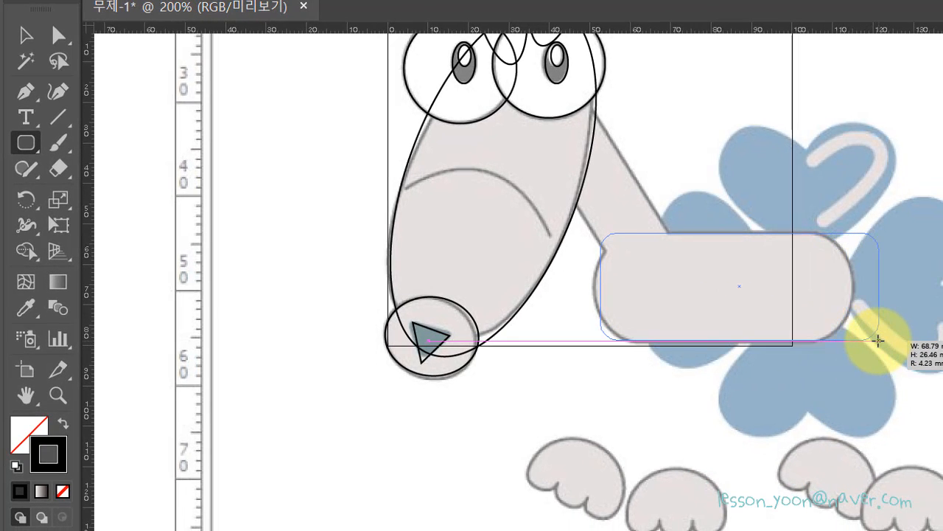
key("Up")
key("Down")
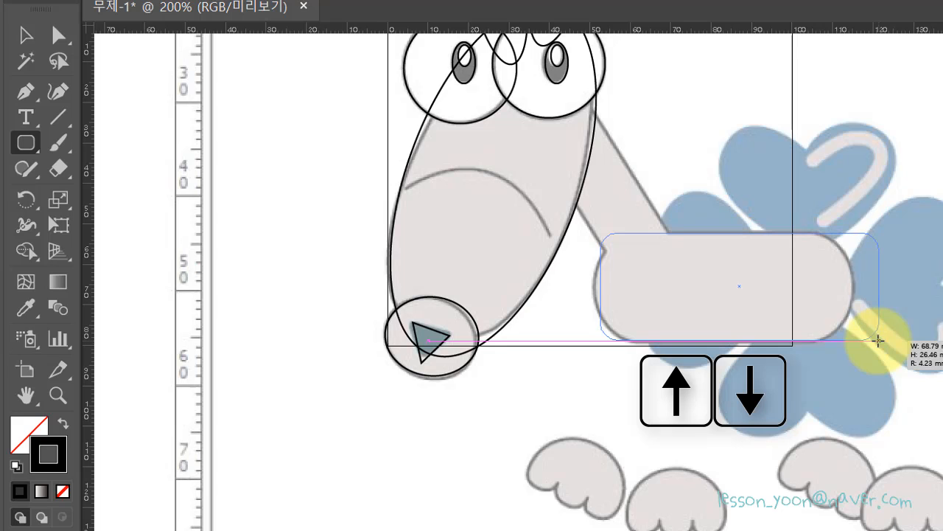
key("Up")
key("Up")
key("Up")
mouse_move(877, 340)
left_mouse_down()
mouse_move(850, 337)
mouse_move(864, 339)
left_mouse_up()
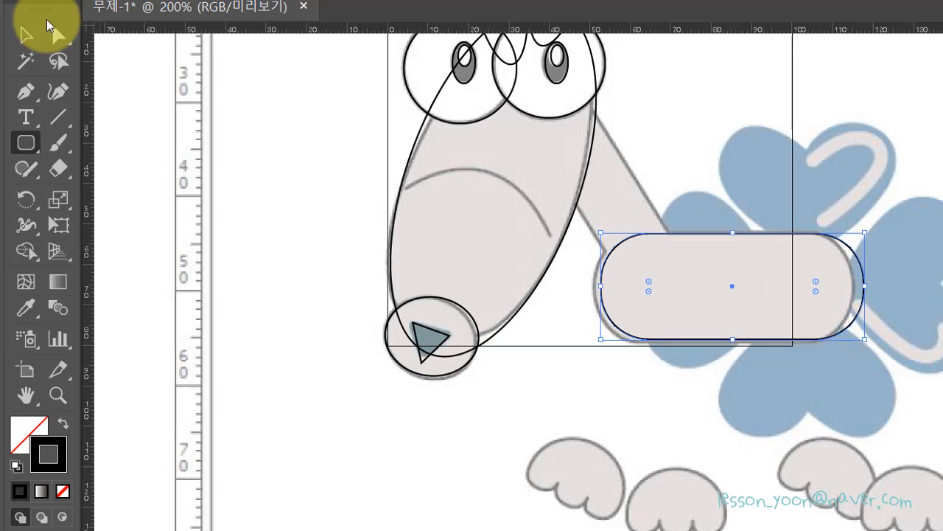
Step: Move the rounded body shape sideways onto the template's body outline and deselect it
left_click(26, 35)
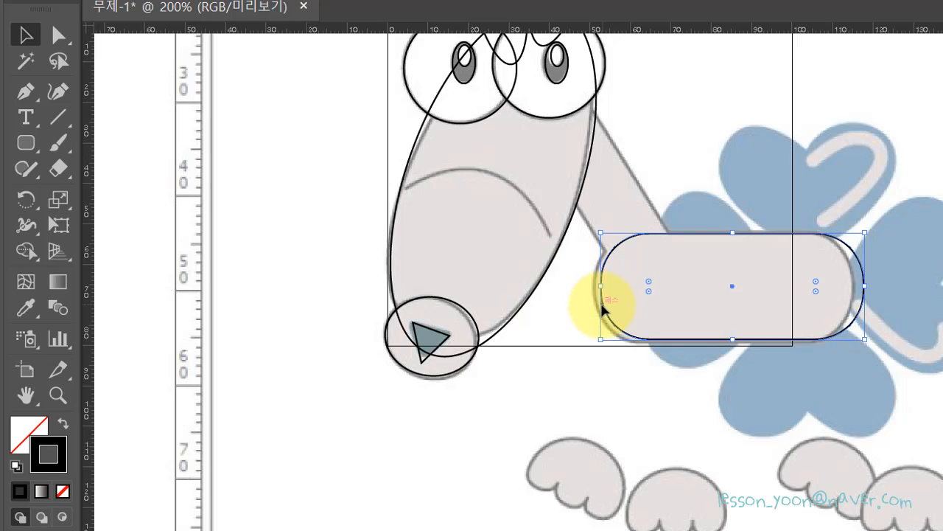
left_click_drag(602, 310, 592, 310)
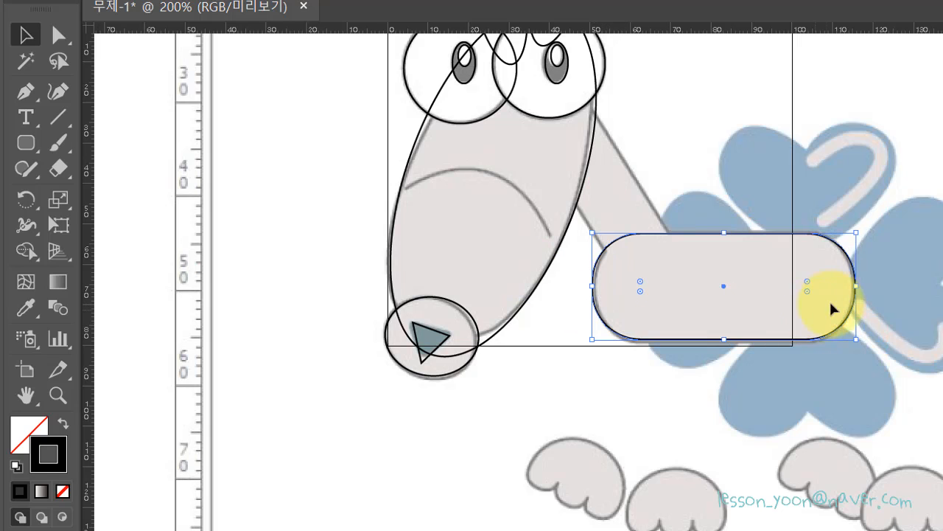
key("ctrl+shift+a")
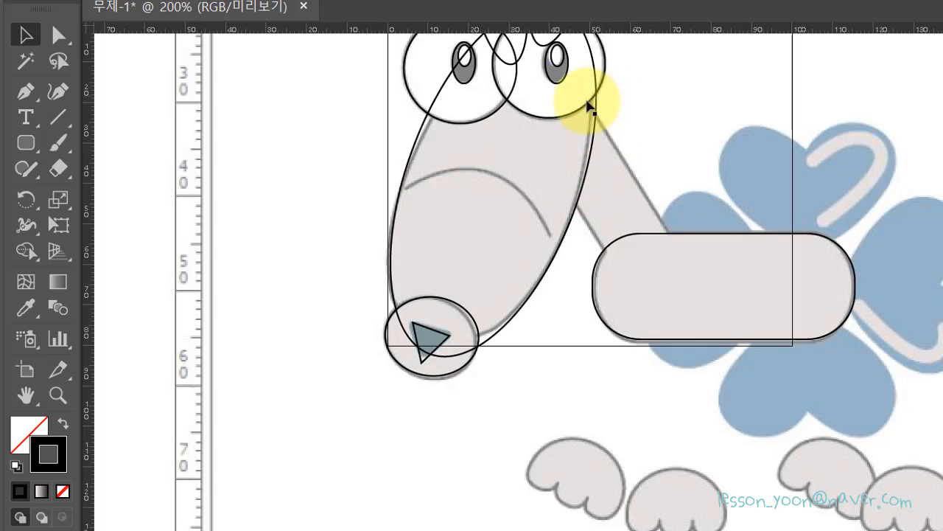
Step: Draw the neck as a closed four-point Pen path overlapping both the head and the body, and deselect it
left_click(21, 98)
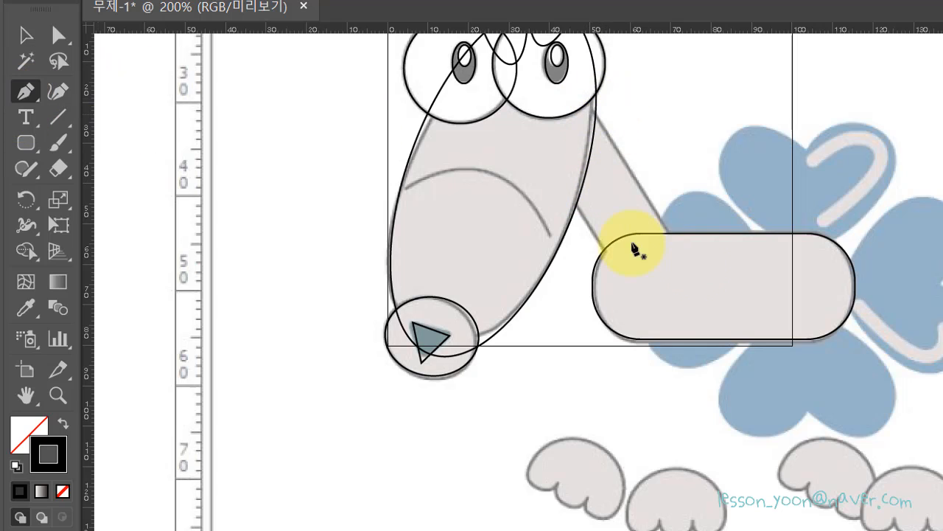
left_click(684, 255)
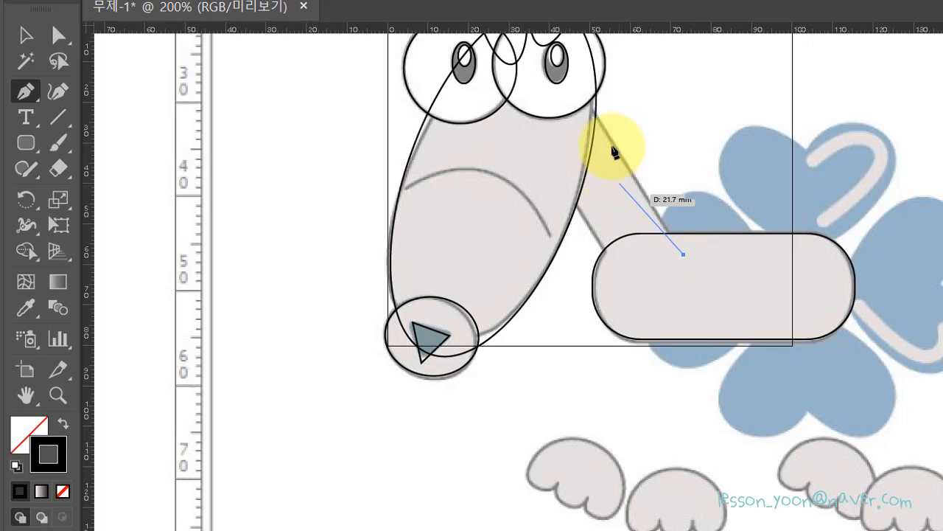
left_click(578, 88)
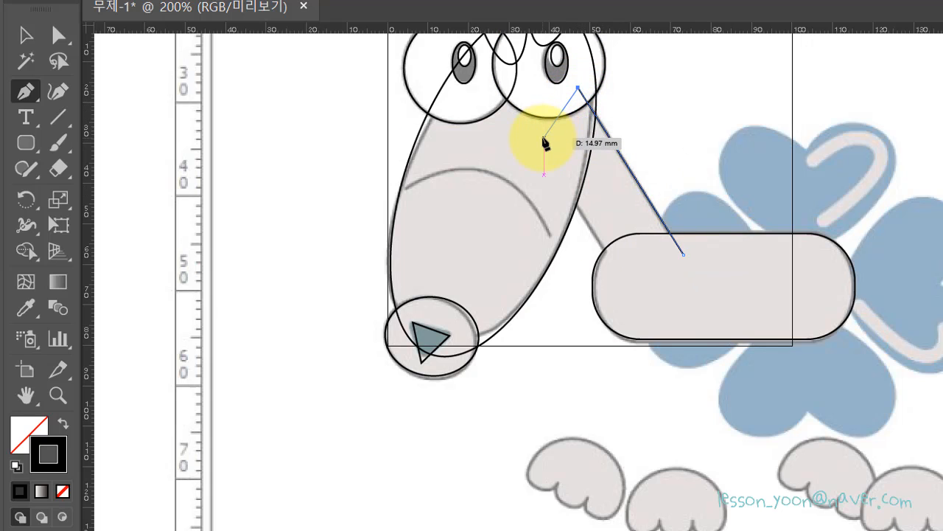
left_click(544, 137)
left_click(617, 271)
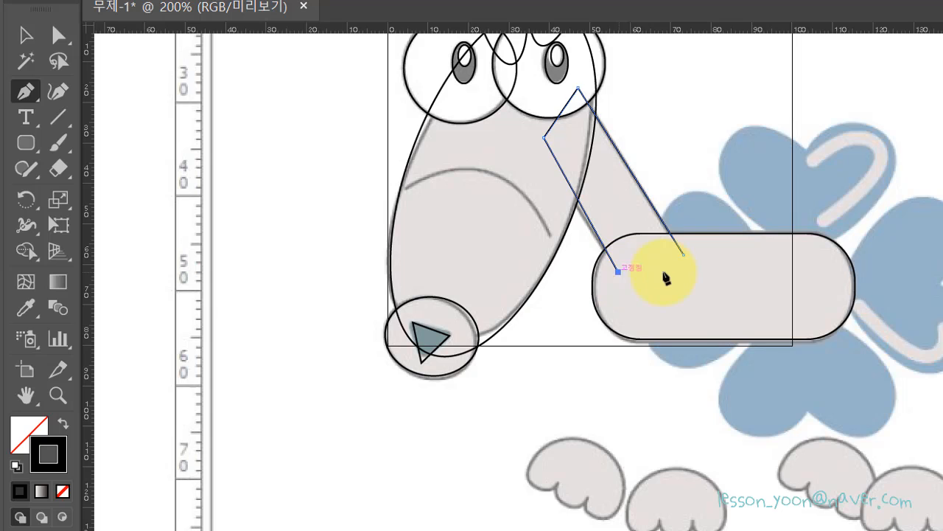
left_click(684, 254)
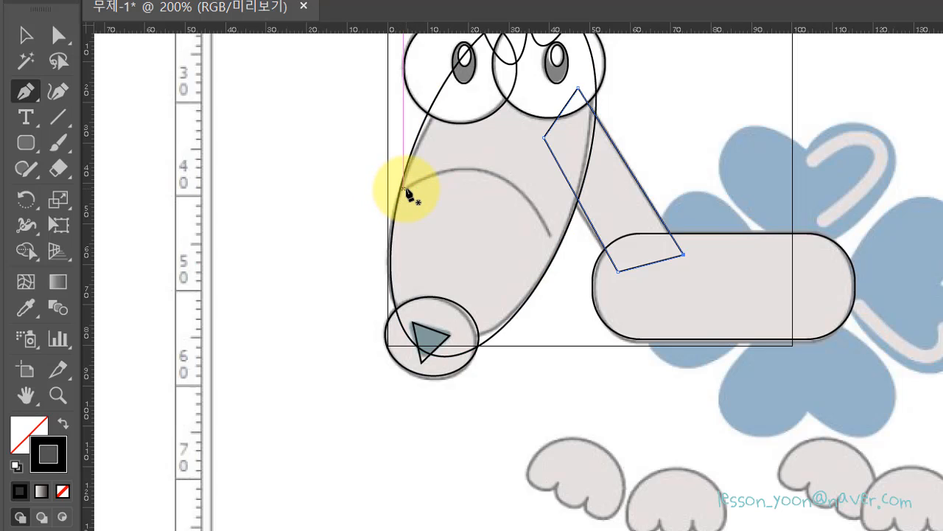
key("ctrl+shift+a")
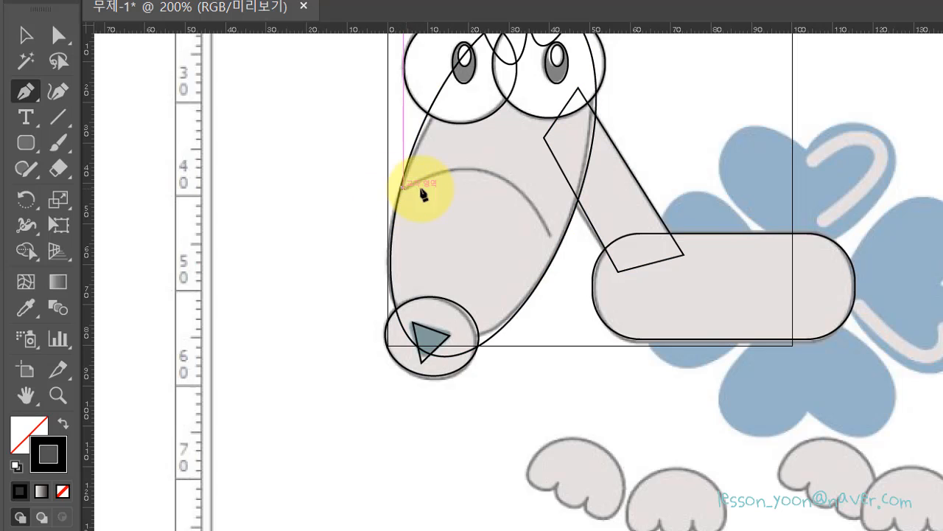
Step: Trace the curved line across the muzzle as an open Pen path with a single arc, from the head's edge to the curve's end
left_click(402, 189)
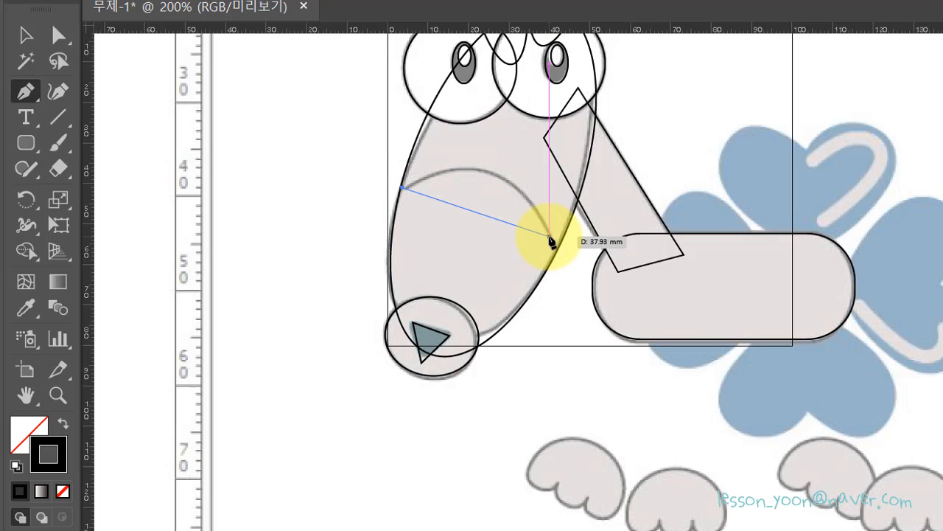
left_click_drag(548, 233, 600, 338)
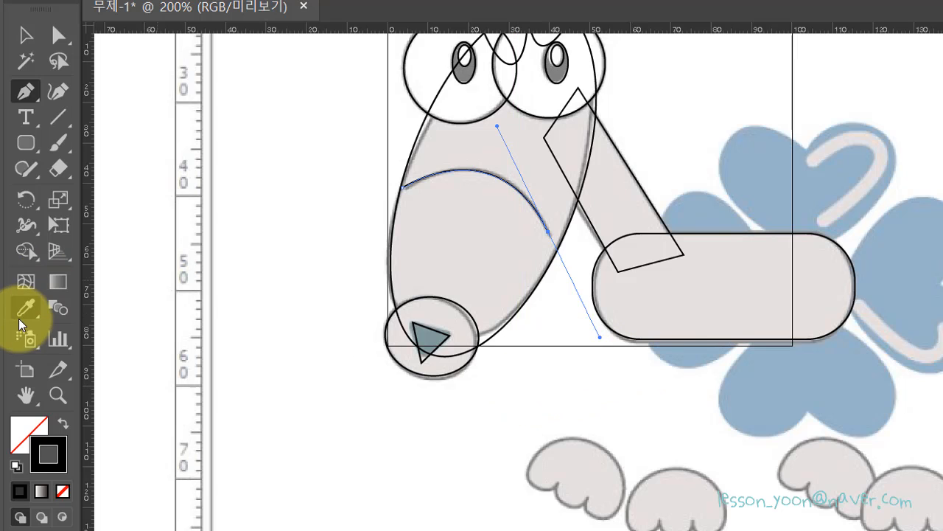
left_click(26, 34)
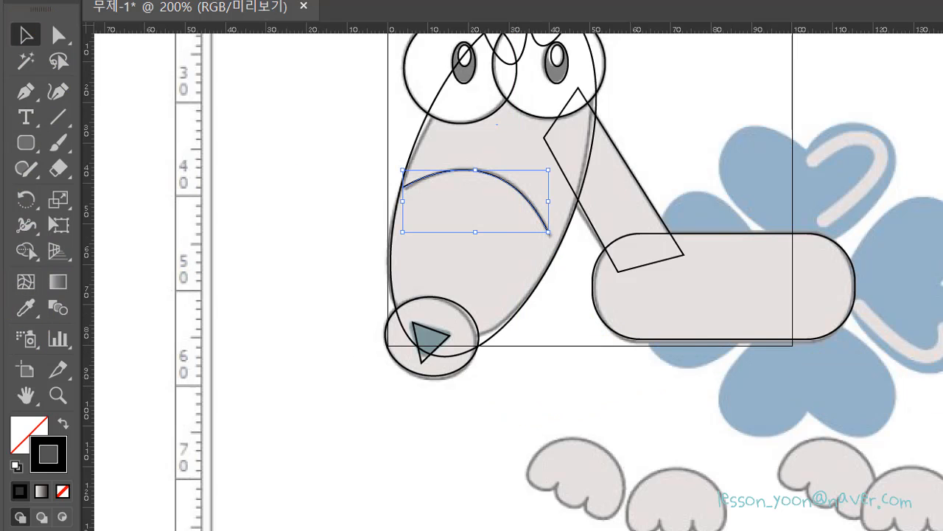
Step: Select the right outer ear ellipse, switch the color model to CMYK and display the color sliders
scroll(516, 280, "up", 4)
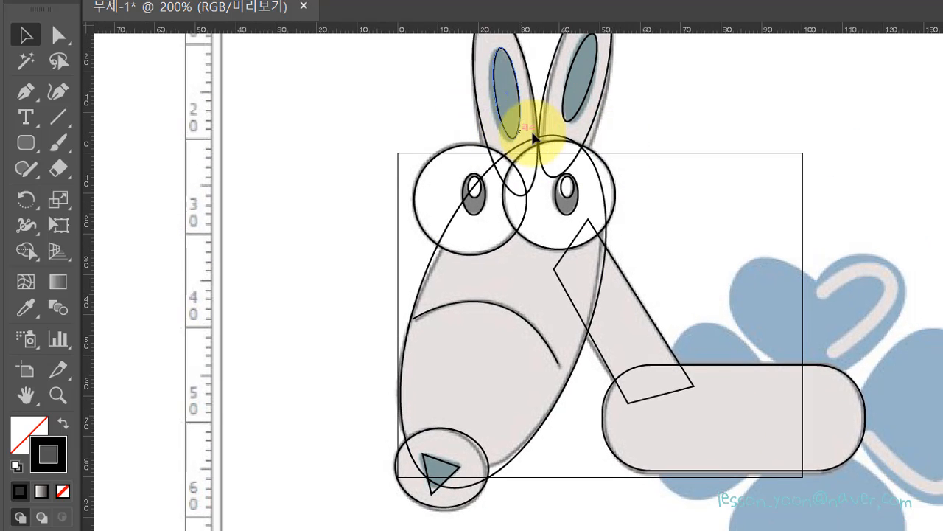
left_click_drag(448, 143, 629, 269)
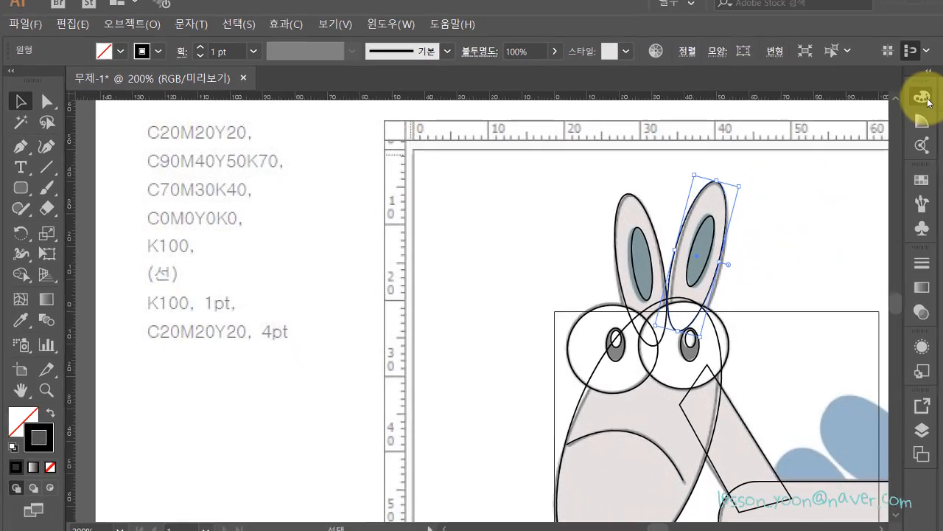
left_click(894, 103)
left_click(868, 102)
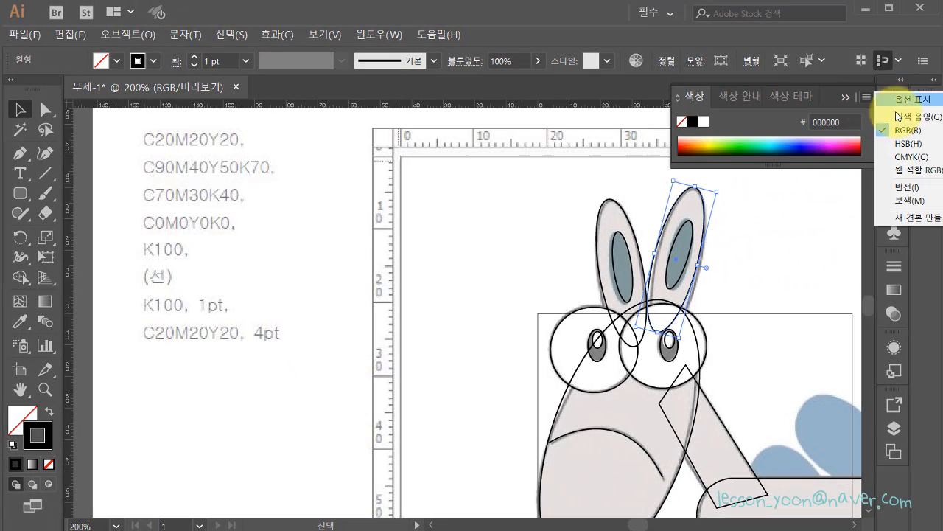
left_click(901, 154)
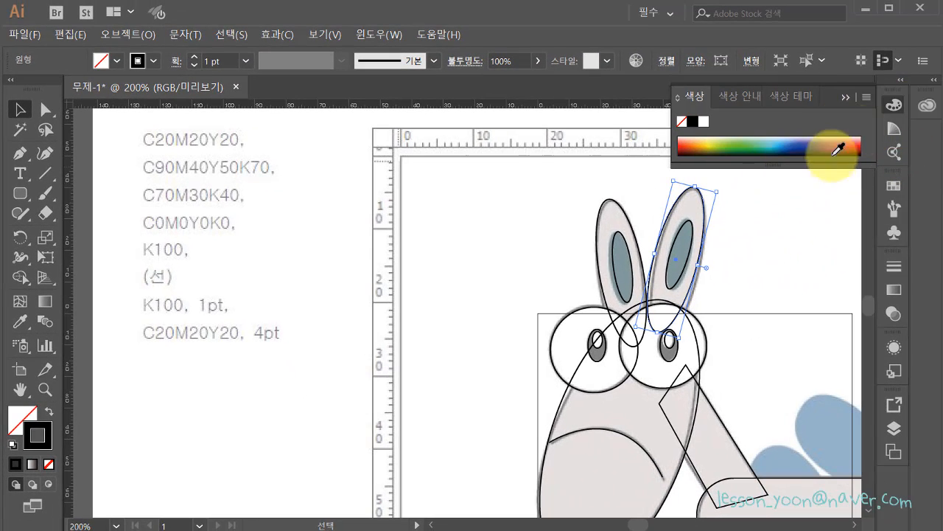
left_click(867, 97)
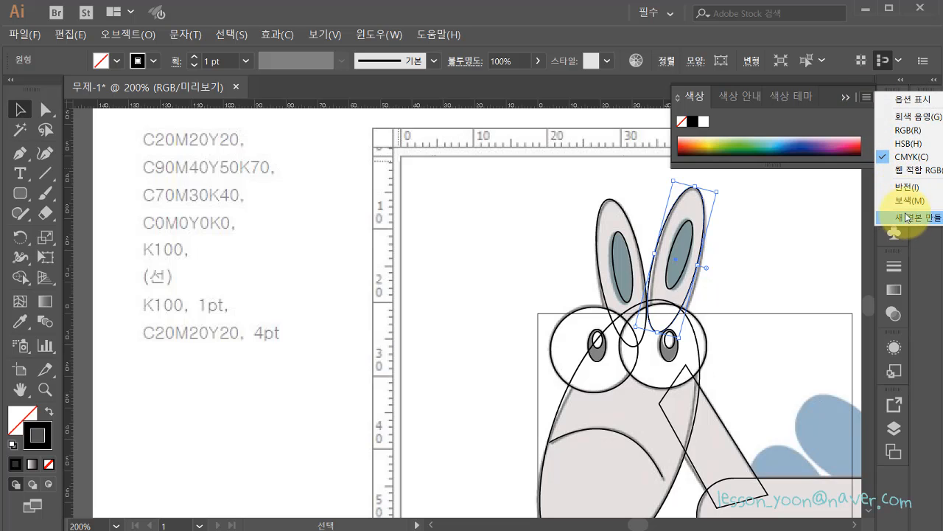
left_click(911, 98)
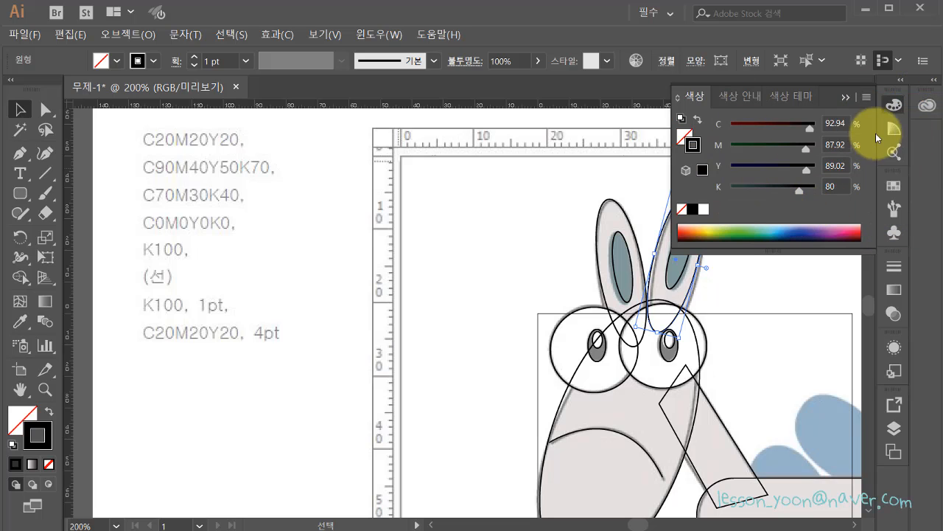
Step: Fill the right outer ear ellipse with C 20, M 20, Y 20, K 0 and deselect it
left_click_drag(577, 263, 453, 247)
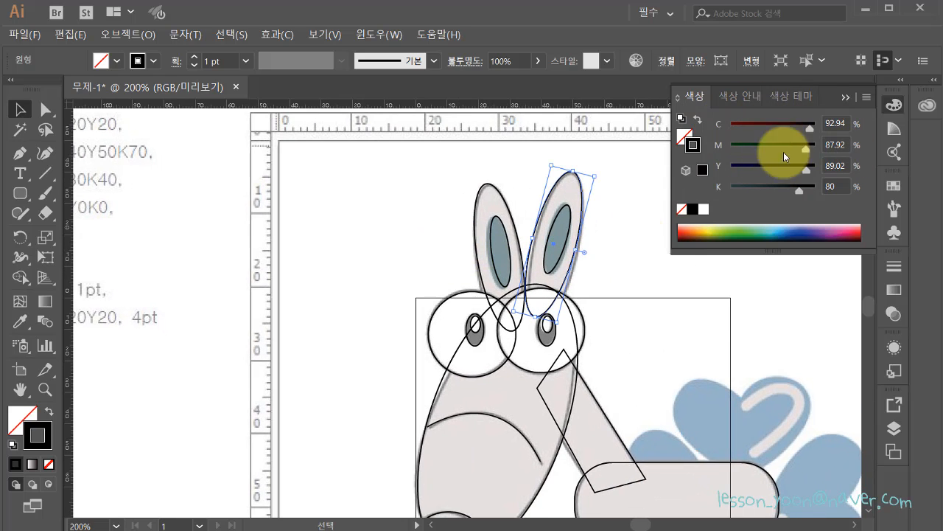
left_click(380, 35)
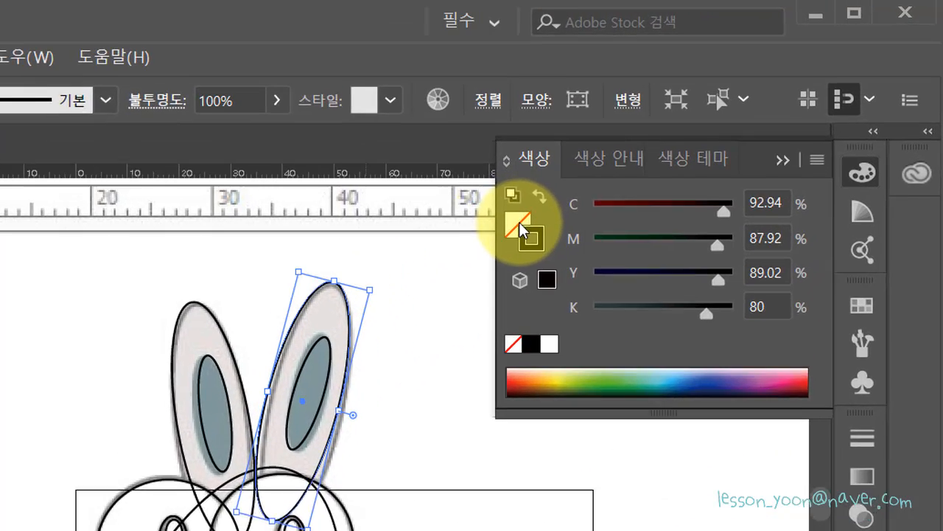
left_click(520, 220)
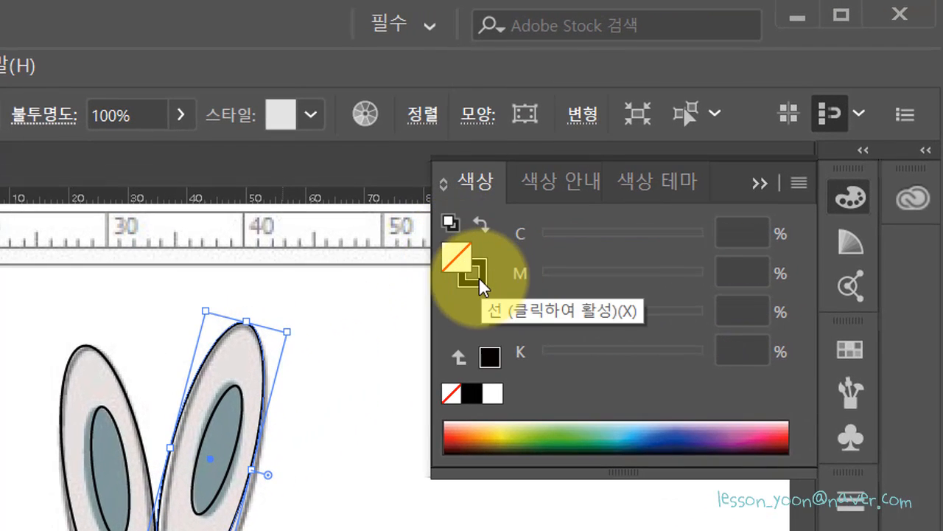
left_click(479, 280)
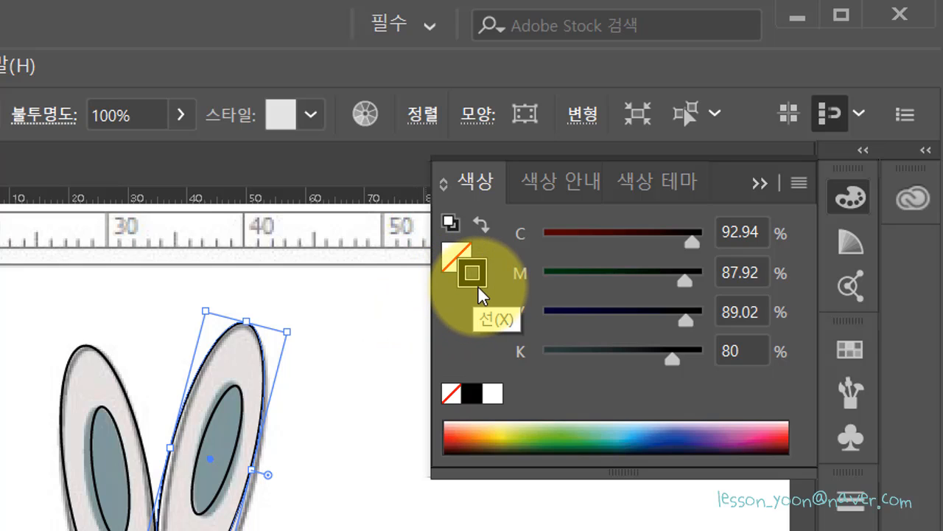
left_click(451, 255)
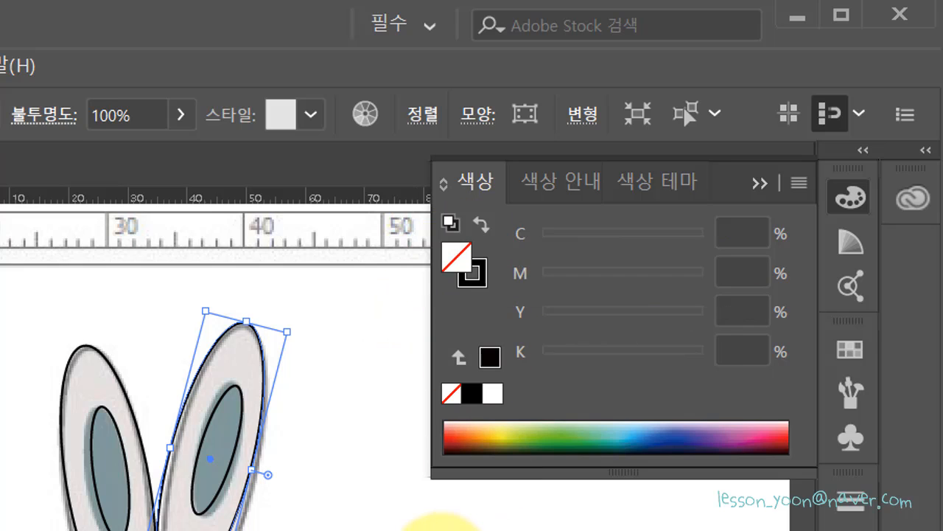
left_click(745, 234)
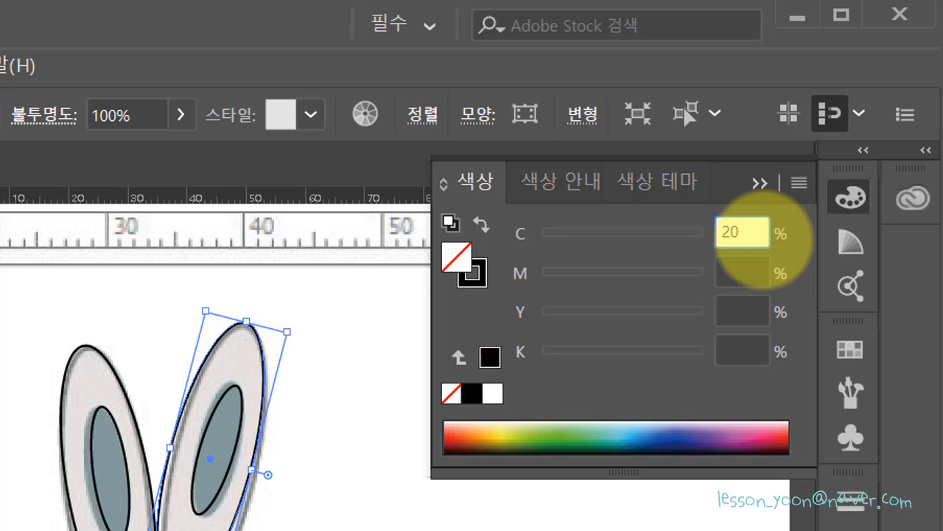
key("Tab")
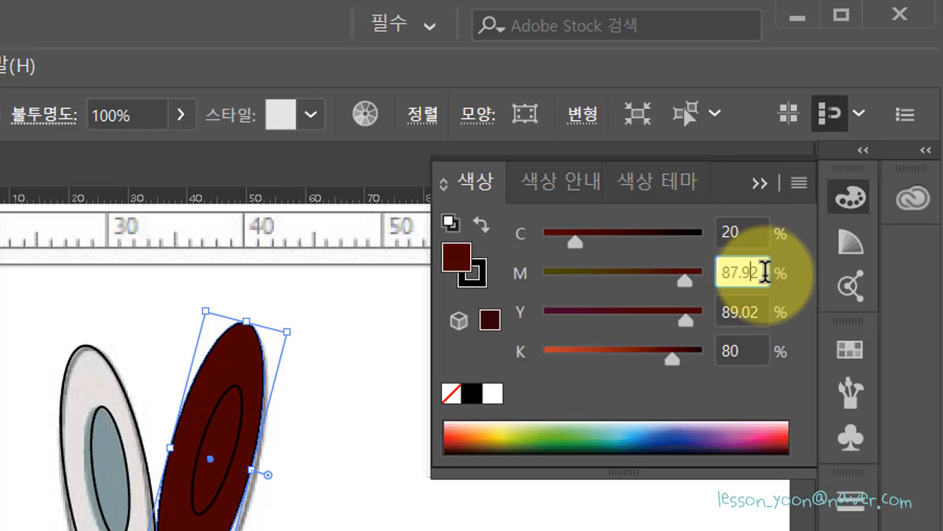
left_click_drag(762, 273, 716, 270)
type("20")
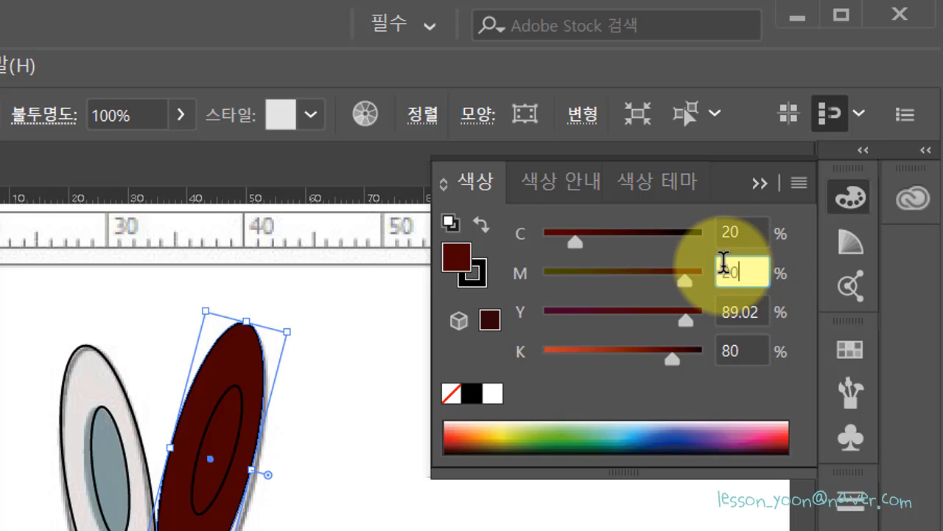
left_click_drag(761, 312, 686, 309)
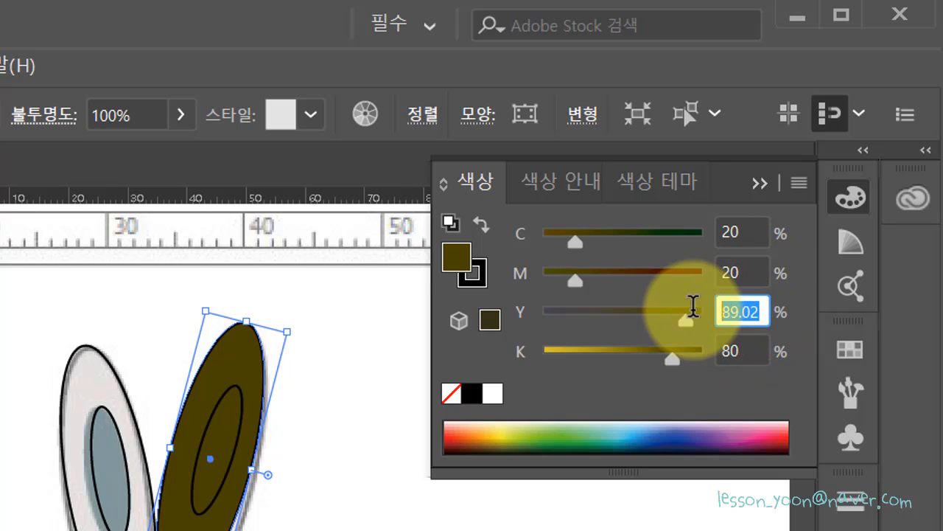
type("20")
key("Tab")
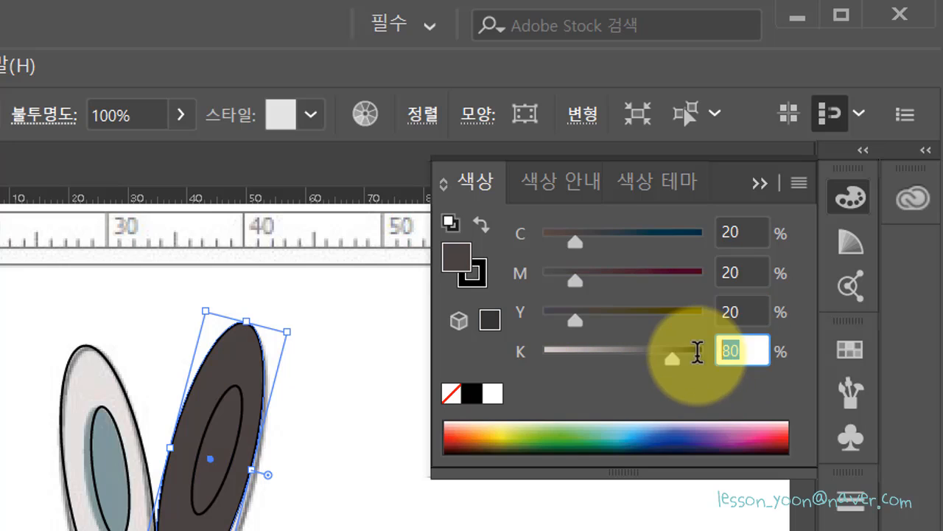
key("Return")
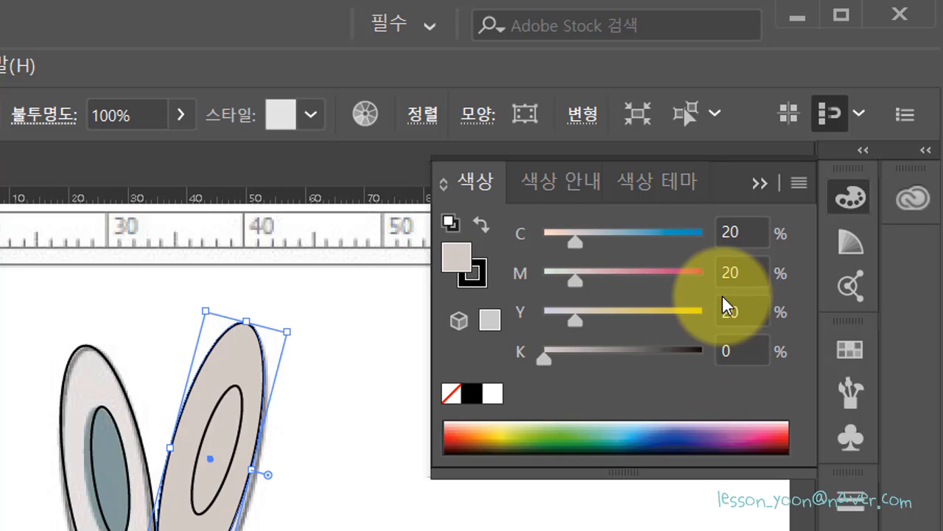
left_click(322, 501)
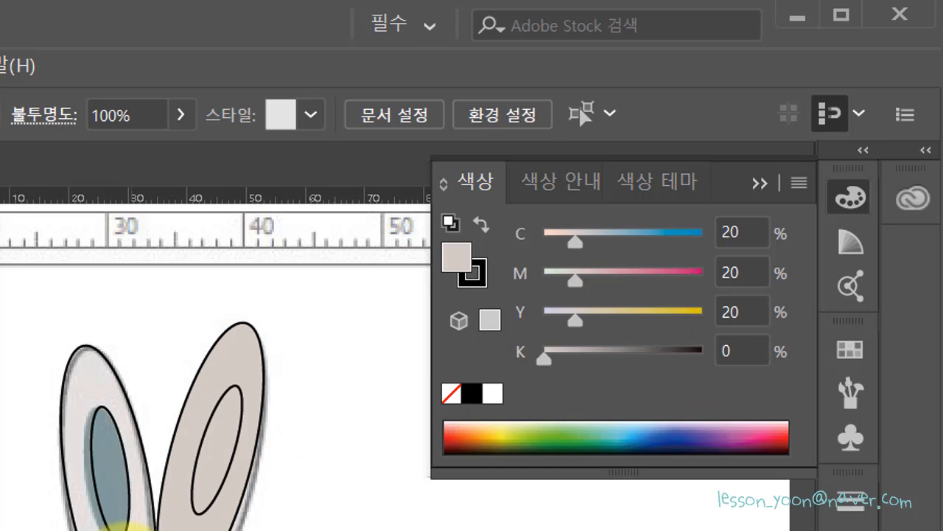
Step: Select the right inner ear ellipse and set its fill's cyan to 90 and magenta to 40
left_click_drag(0, 464, 108, 490)
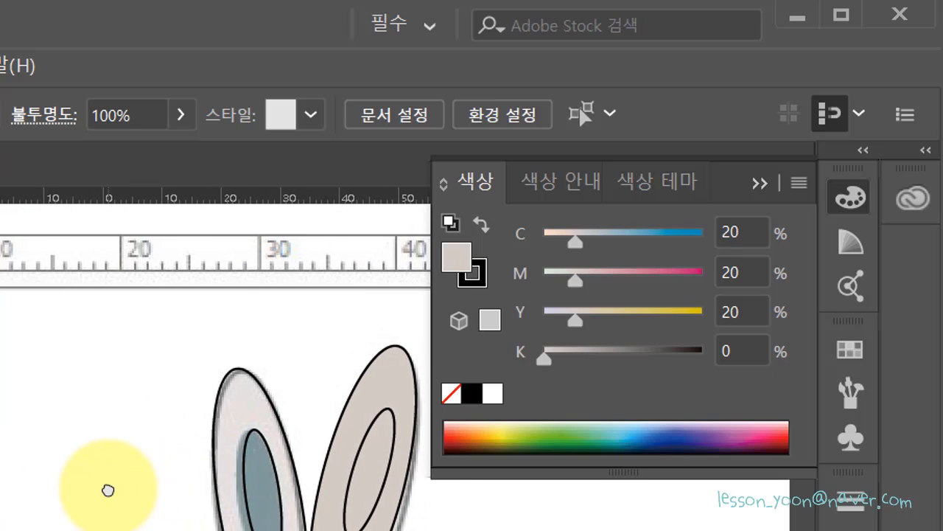
left_click(373, 429)
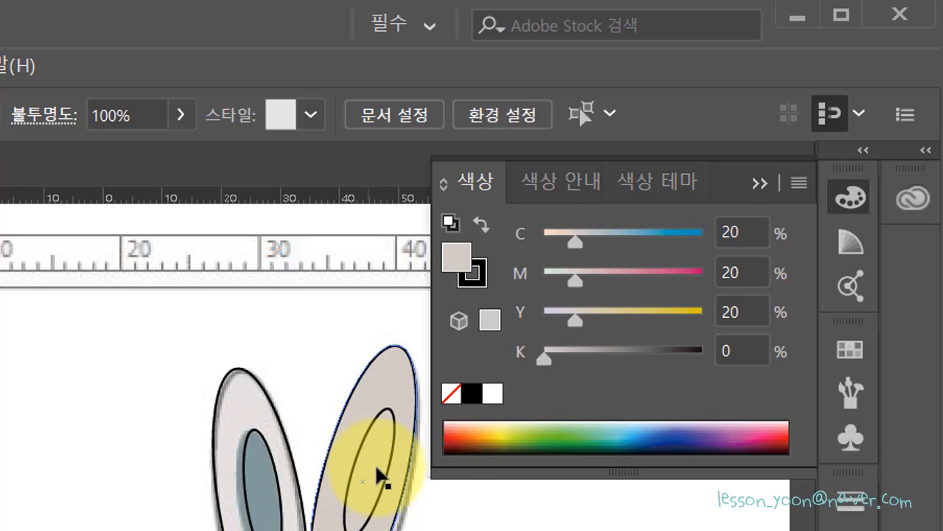
scroll(216, 359, "right", 5)
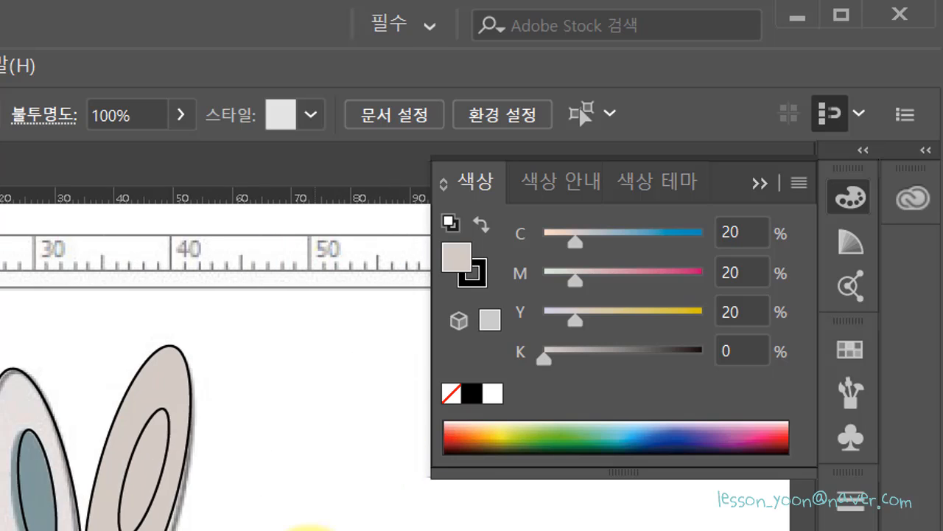
left_click(157, 411)
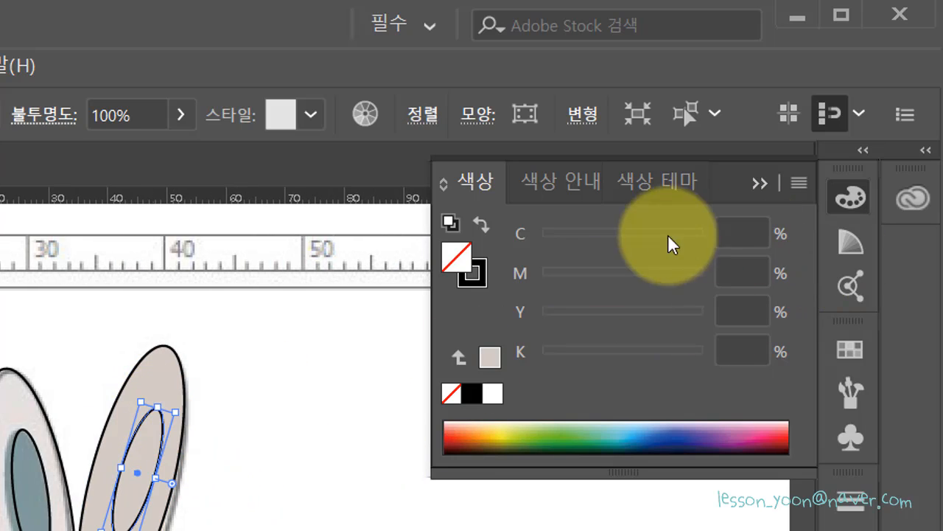
left_click(722, 224)
type("80")
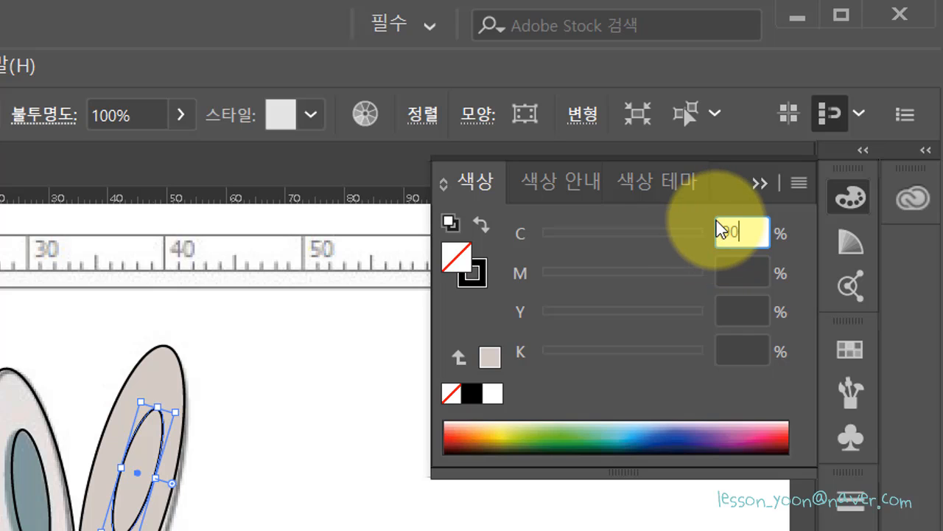
key("Tab")
type("40")
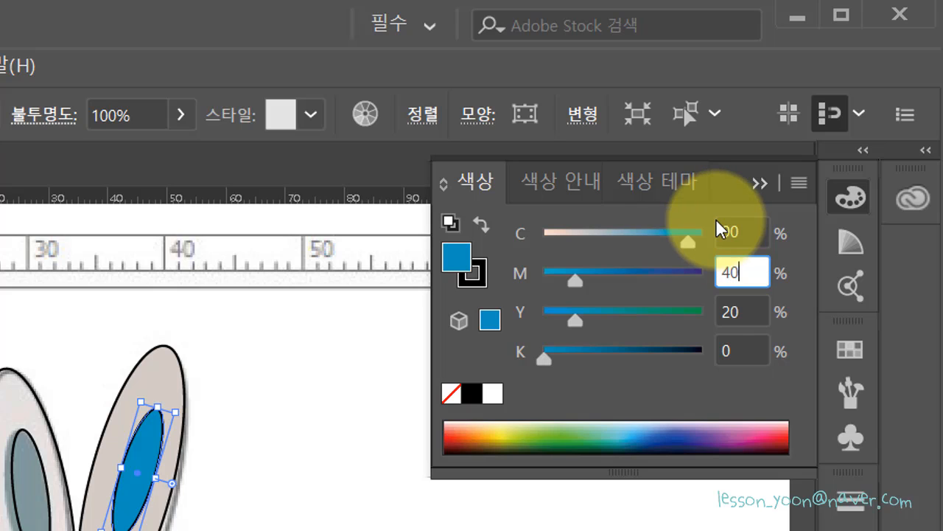
left_click(80, 304)
Step: Set the right inner ear fill's yellow to 50 and black to 70, and deselect the ellipse
scroll(11, 409, "left", 3)
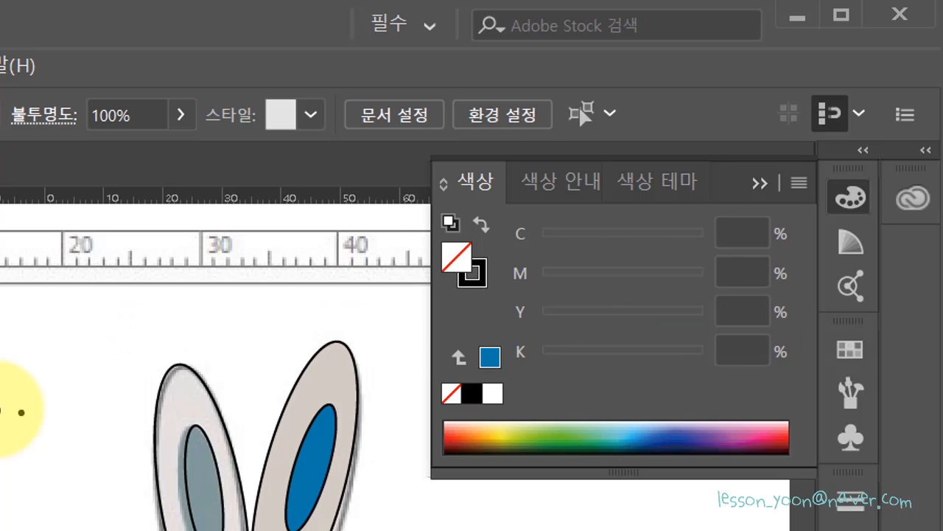
left_click_drag(0, 410, 0, 403)
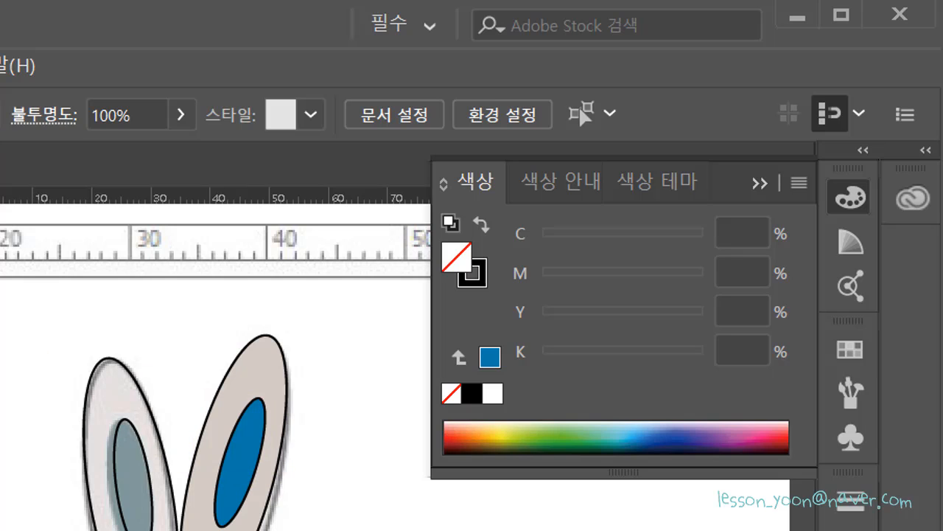
left_click(253, 447)
left_click(743, 302)
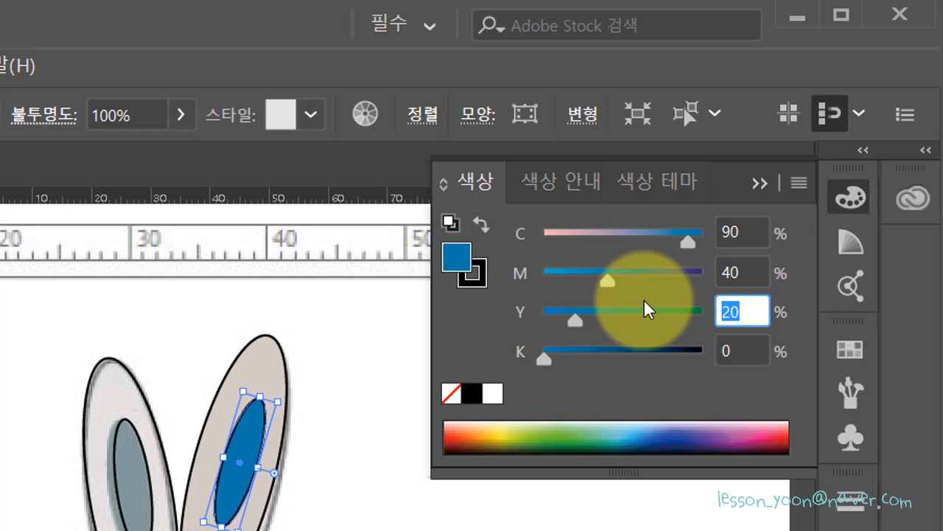
type("50")
left_click(736, 350)
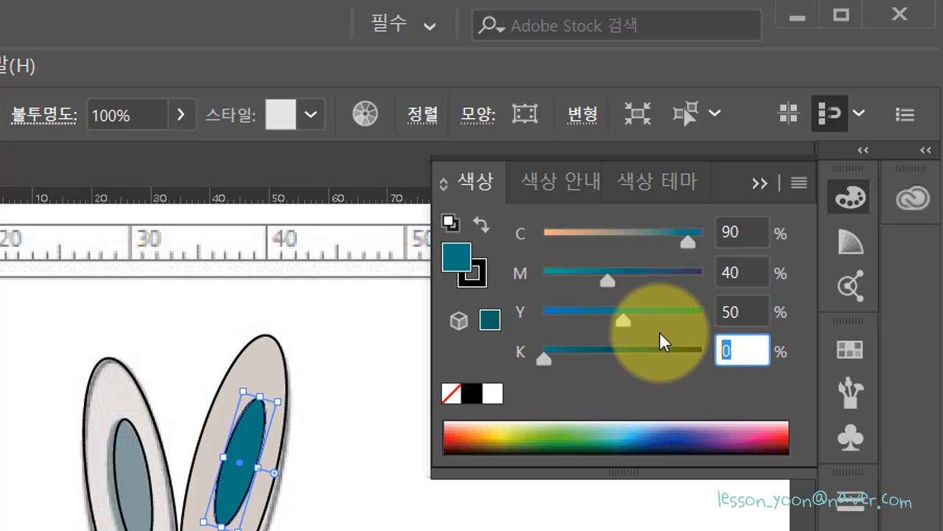
type("70")
key("Return")
left_click(516, 528)
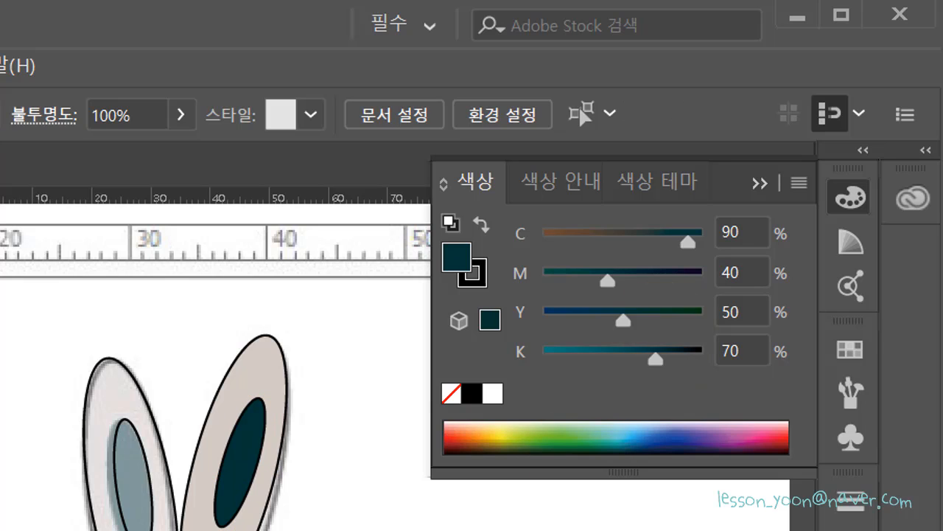
Step: Copy the right outer ear's fill onto the left outer ear ellipse with the Eyedropper
left_click_drag(1, 478, 102, 480)
left_click_drag(123, 400, 191, 436)
key("Delete")
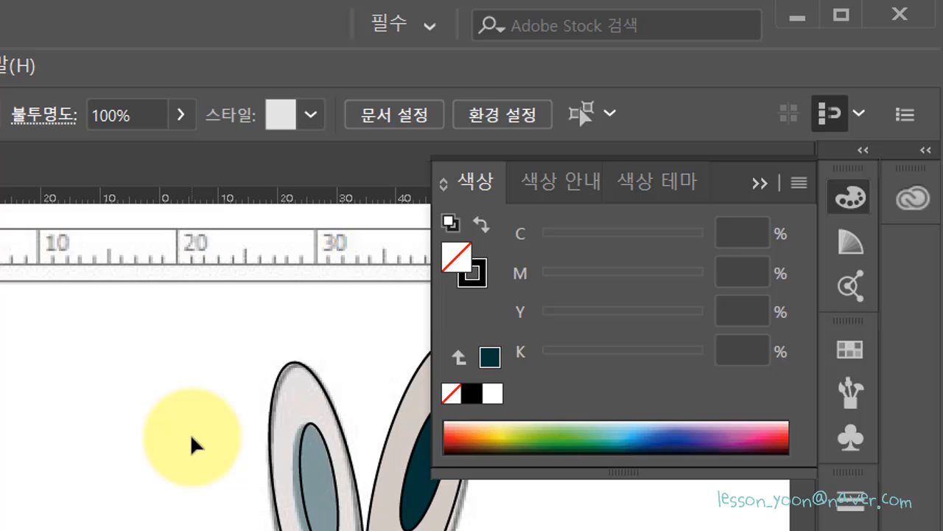
left_click_drag(177, 530, 14, 508)
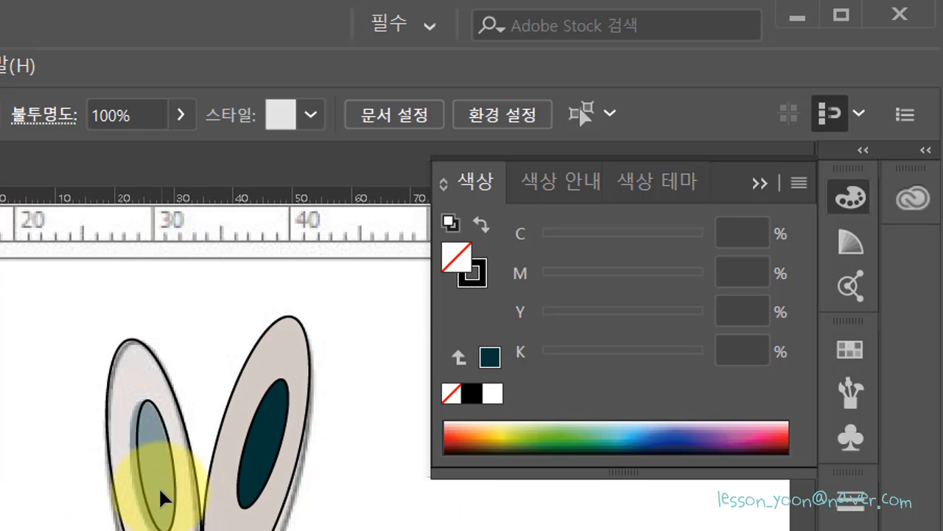
left_click(148, 355)
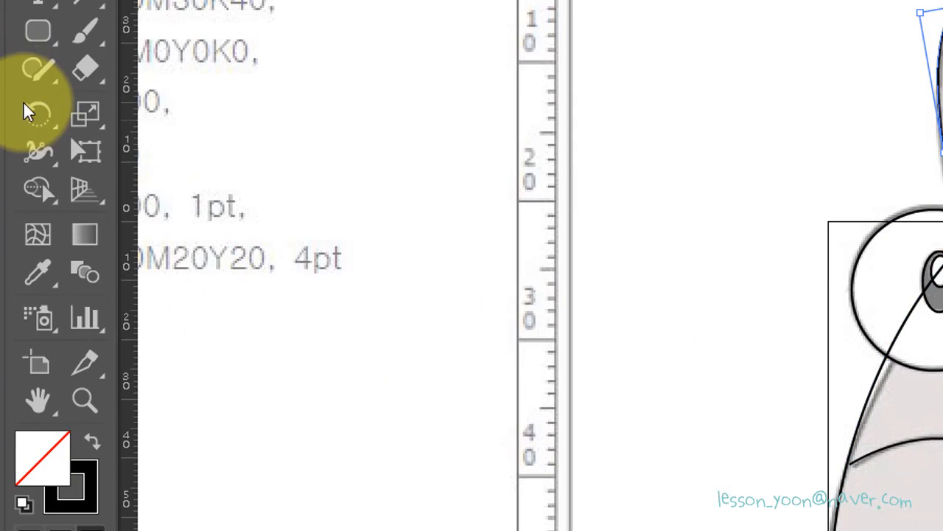
left_click(37, 271)
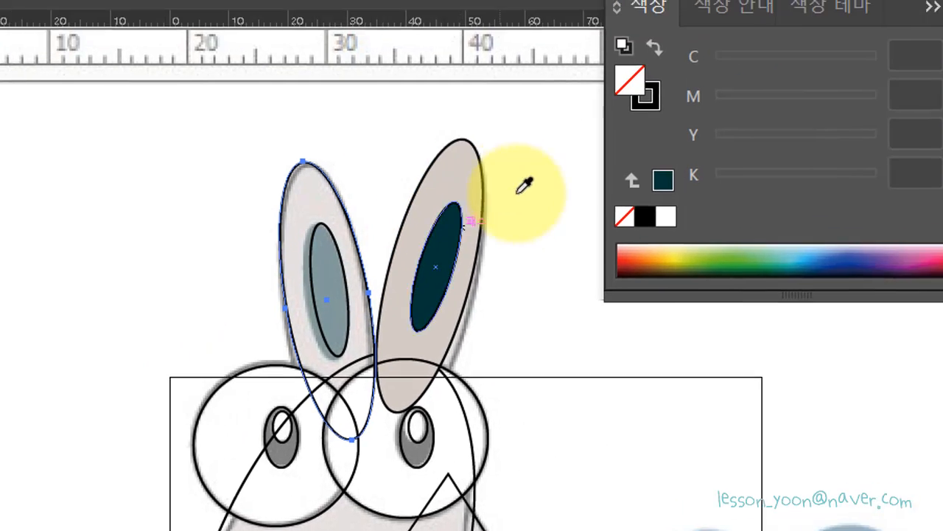
left_click(445, 171)
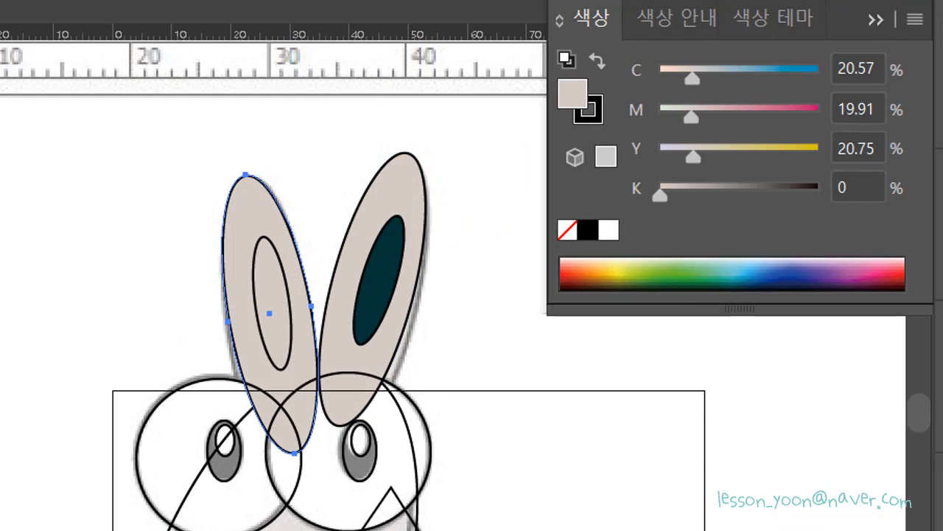
Step: Copy the right inner ear's dark teal fill onto the left inner ear ellipse with the Eyedropper
key("v")
left_click(270, 241)
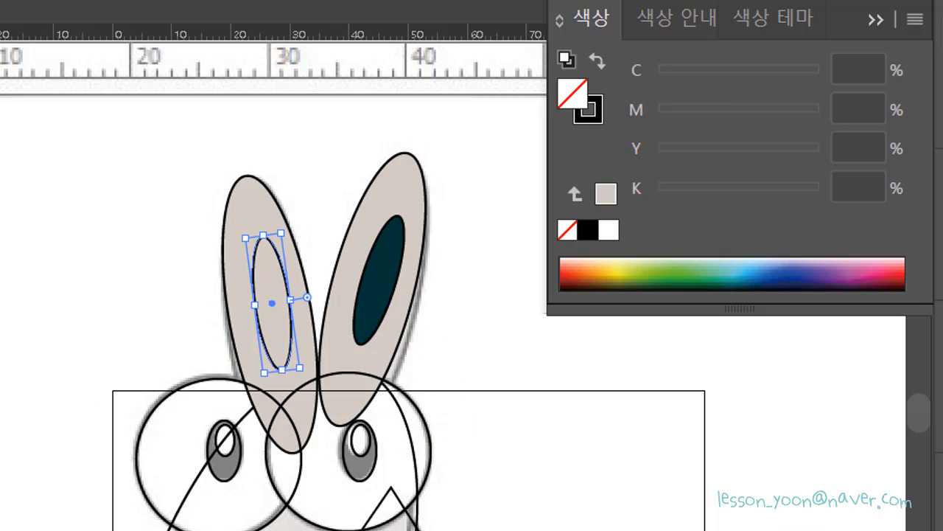
left_click(389, 251)
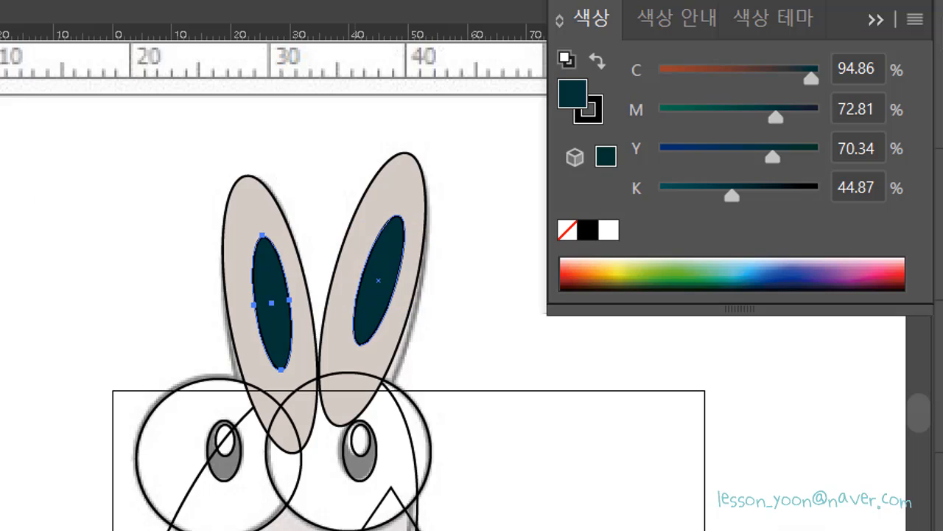
key("v")
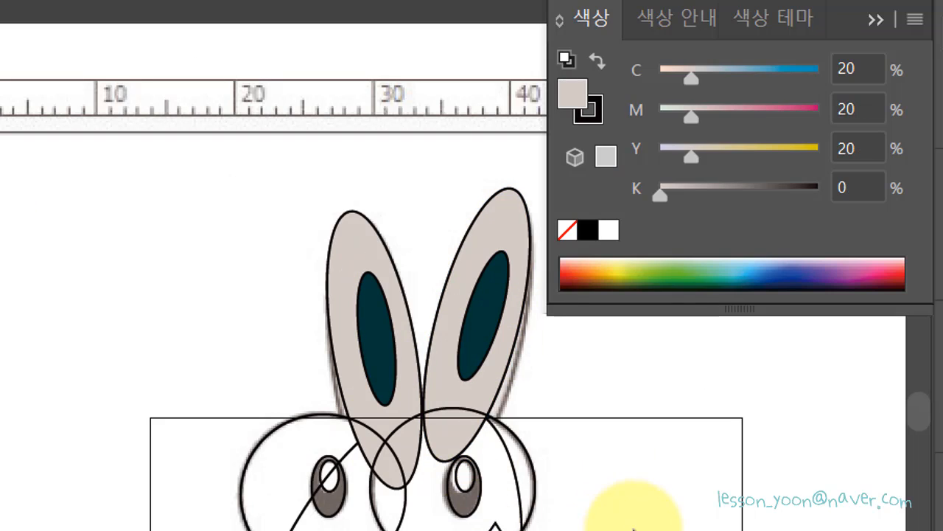
Step: Select the face, neck, body and nose circle together and copy the left outer ear's fill onto them with the Eyedropper
left_click_drag(618, 530, 548, 432)
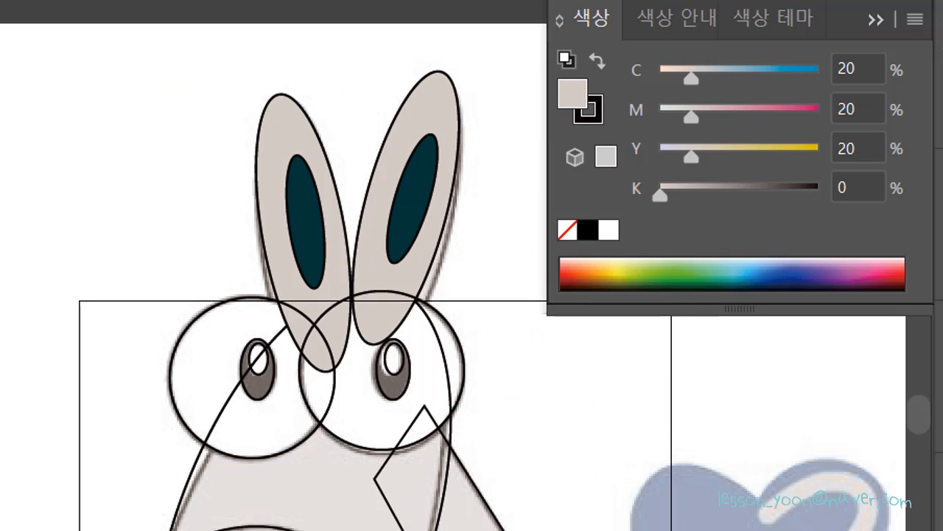
left_click_drag(442, 527, 485, 529)
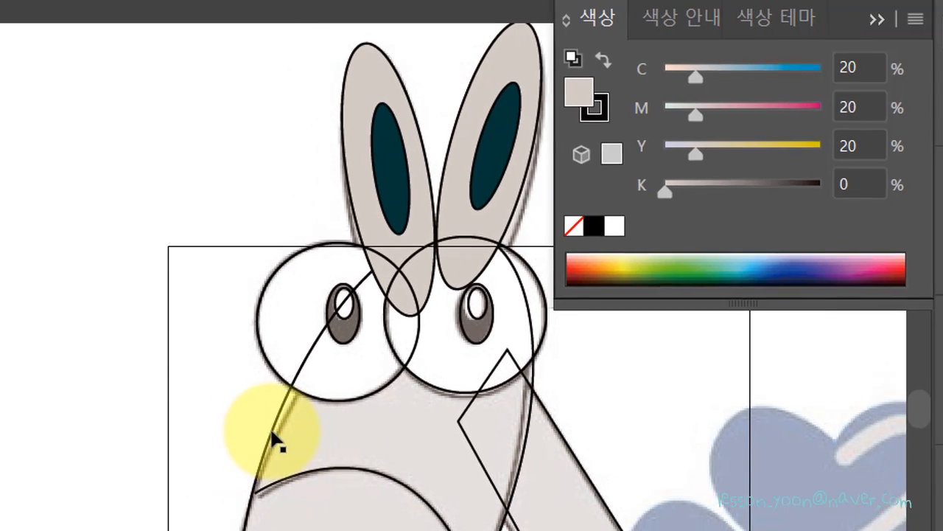
left_click(264, 441)
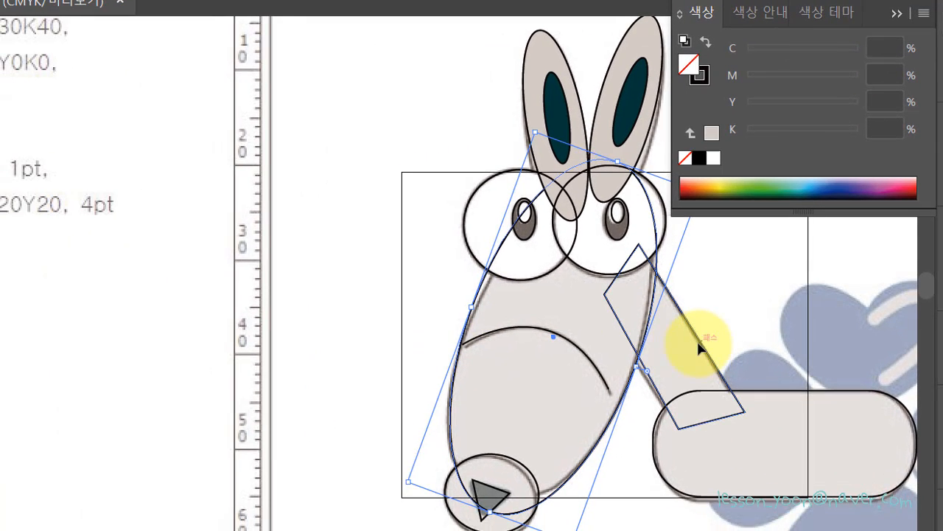
left_click(701, 347, "shift")
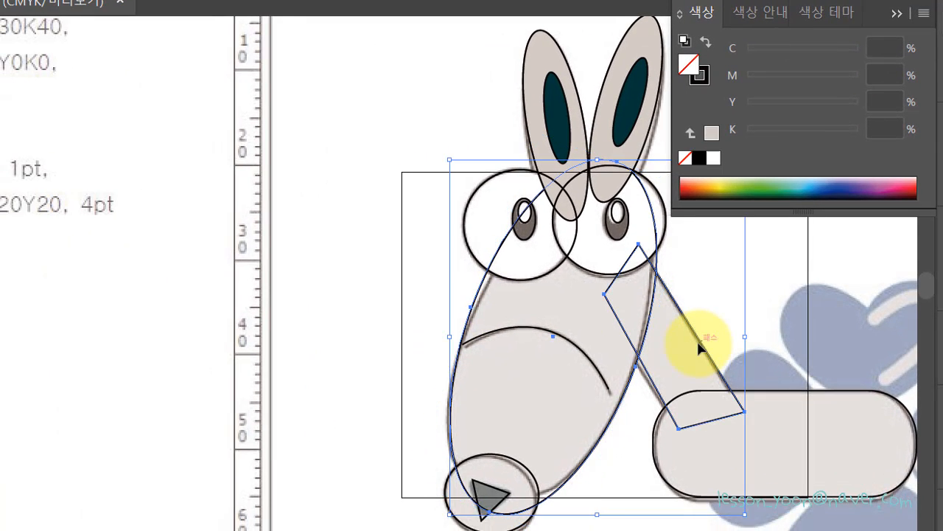
left_click(747, 428, "shift")
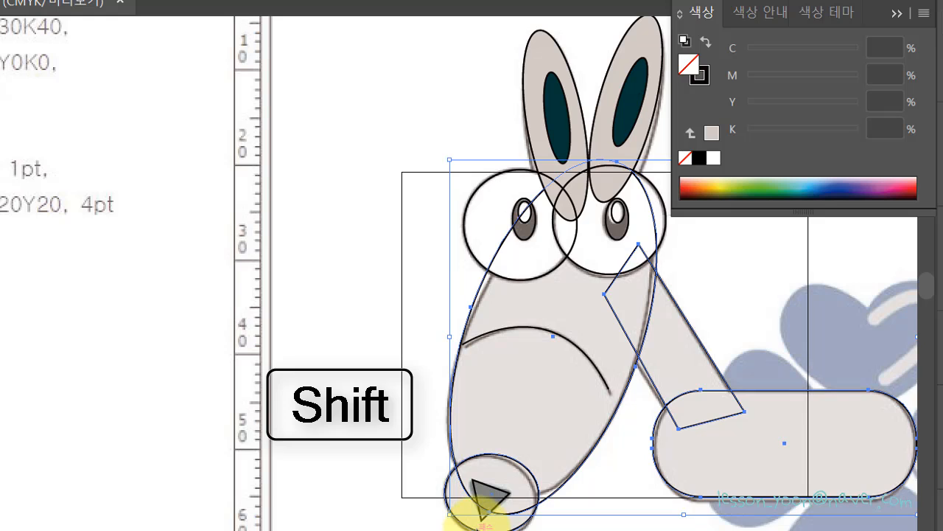
left_click(483, 505, "shift")
left_click(700, 399, "shift")
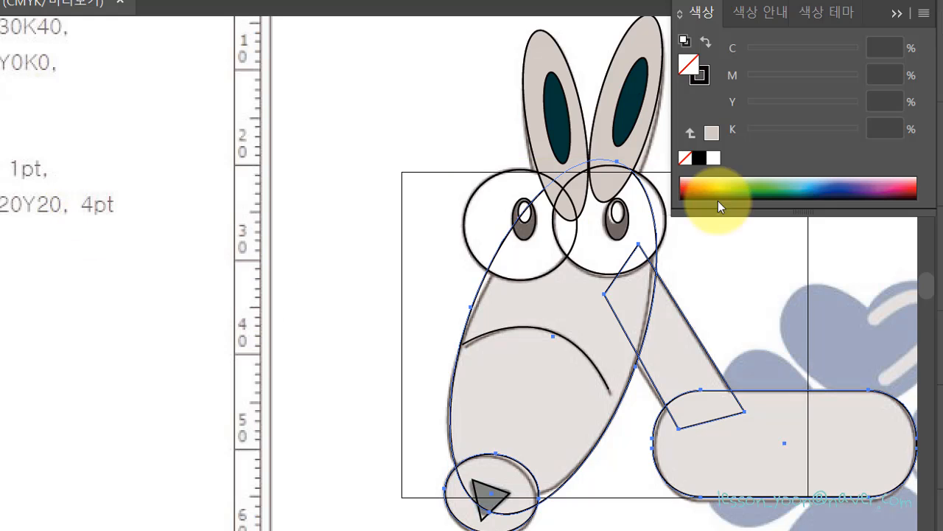
key("i")
left_click(552, 45)
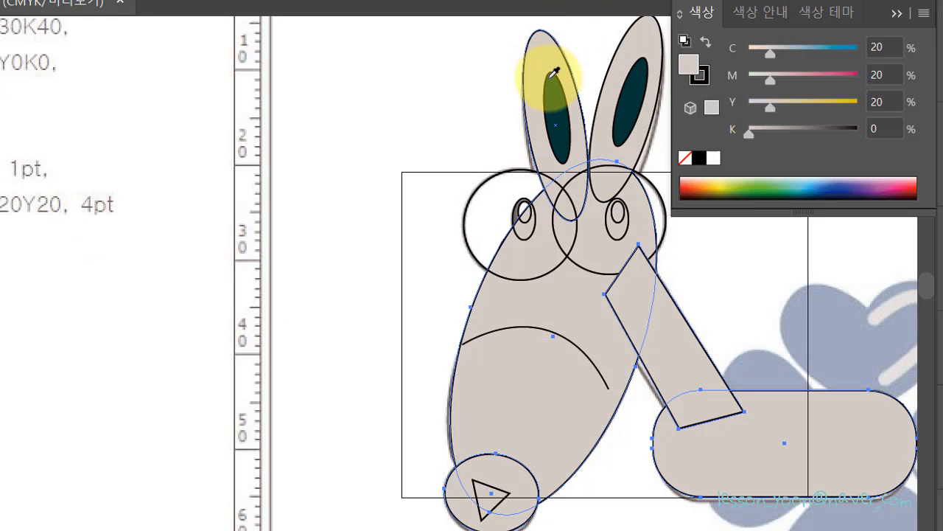
left_click(320, 322)
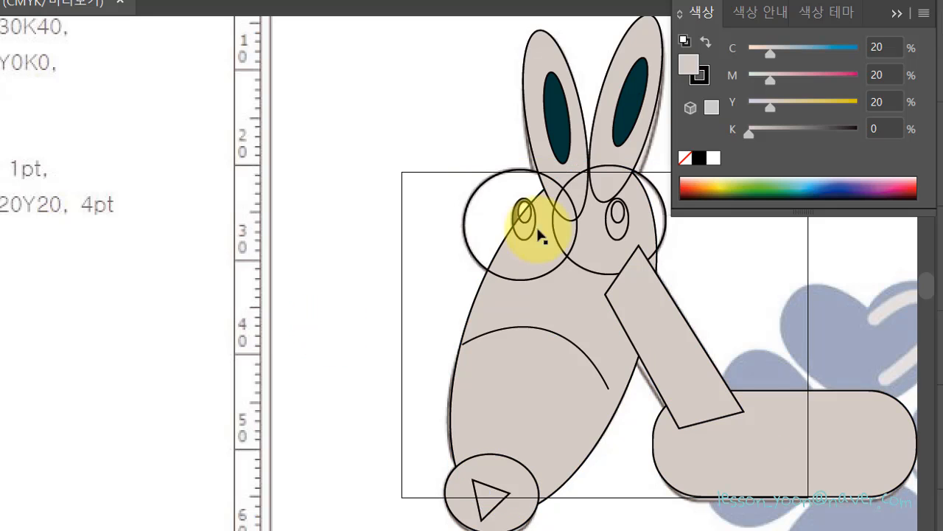
Step: Fill the left and right eye circles with white
left_click(522, 171)
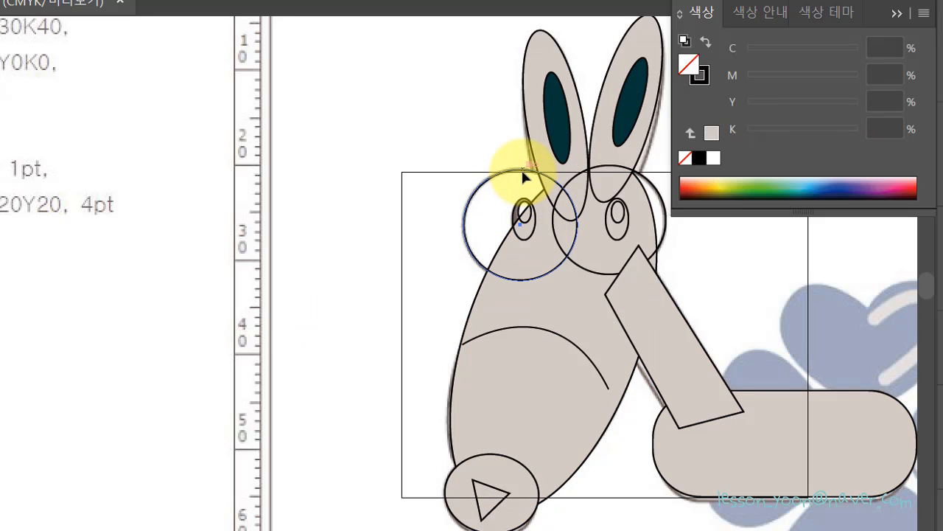
double_click(691, 70)
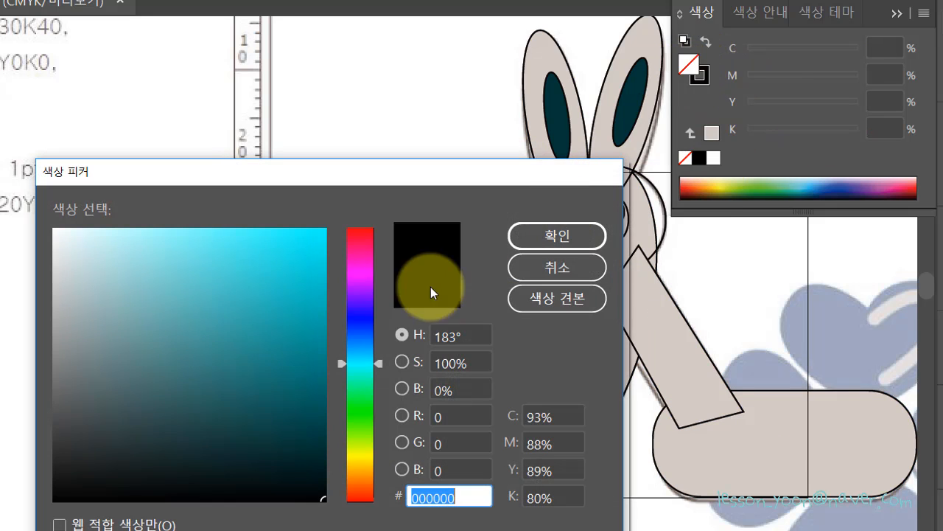
left_click(611, 235)
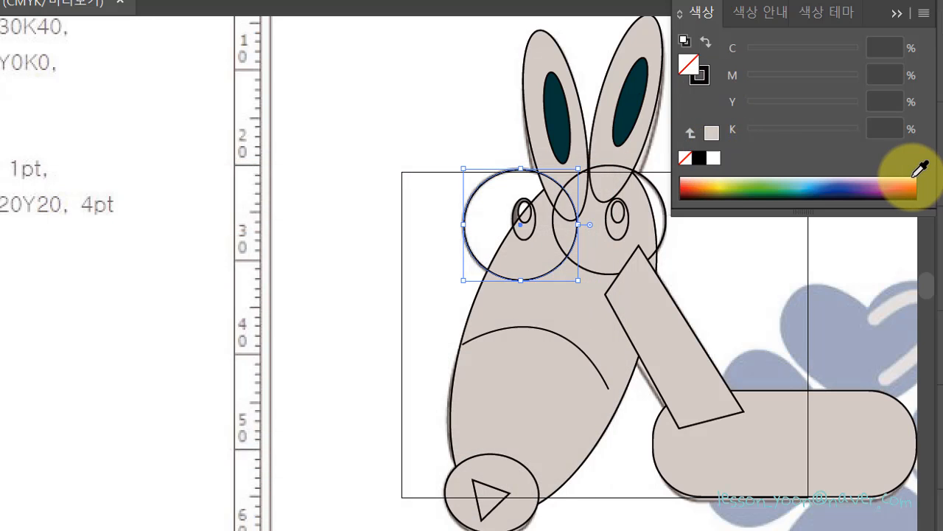
left_click(715, 158)
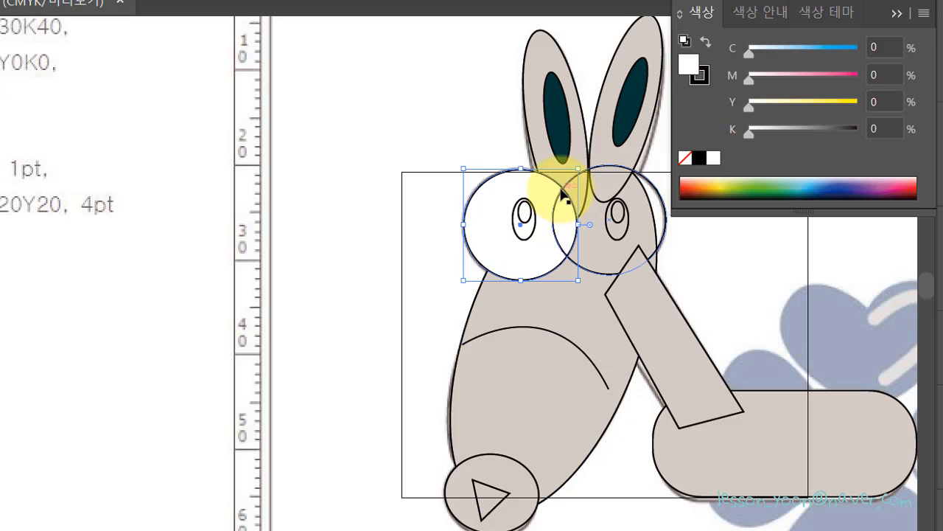
left_click(561, 193)
left_click(711, 157)
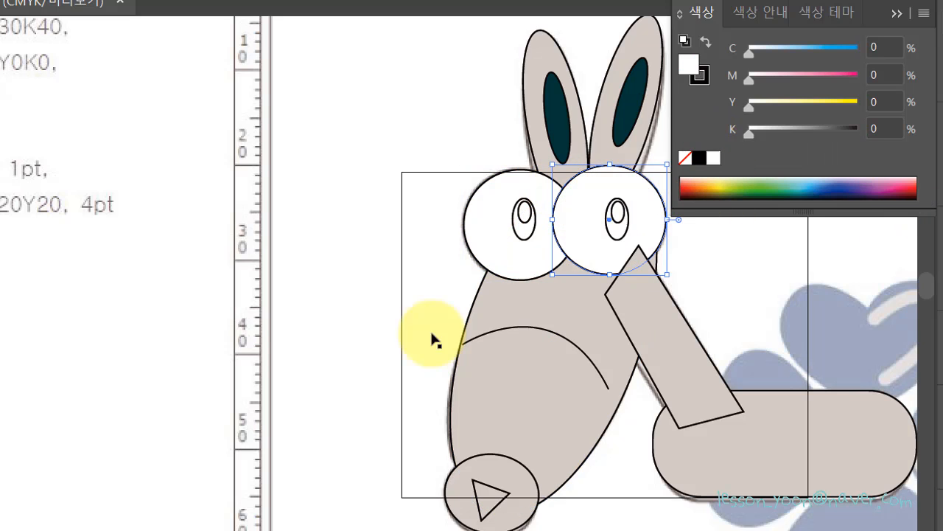
left_click(358, 358)
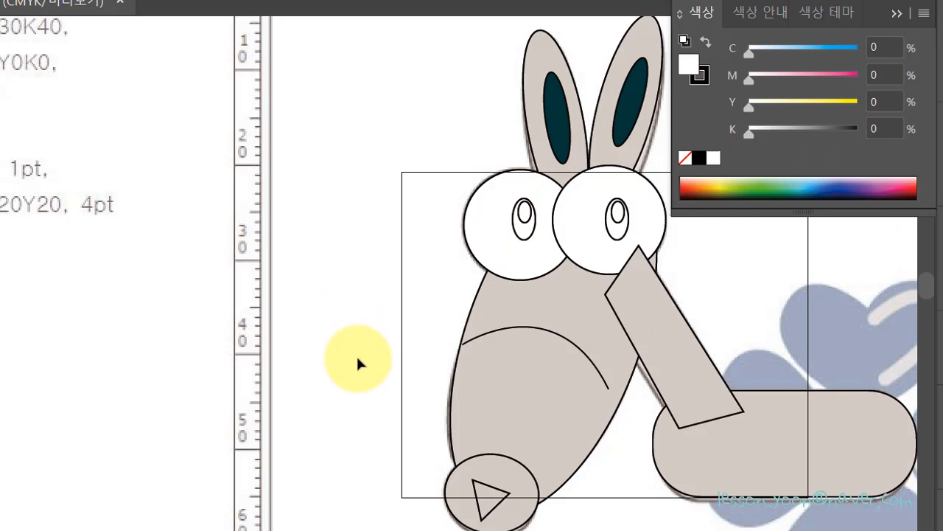
Step: Fill the larger inner ellipse of each eye with black to form the two pupils
left_click(524, 243)
left_click(698, 159)
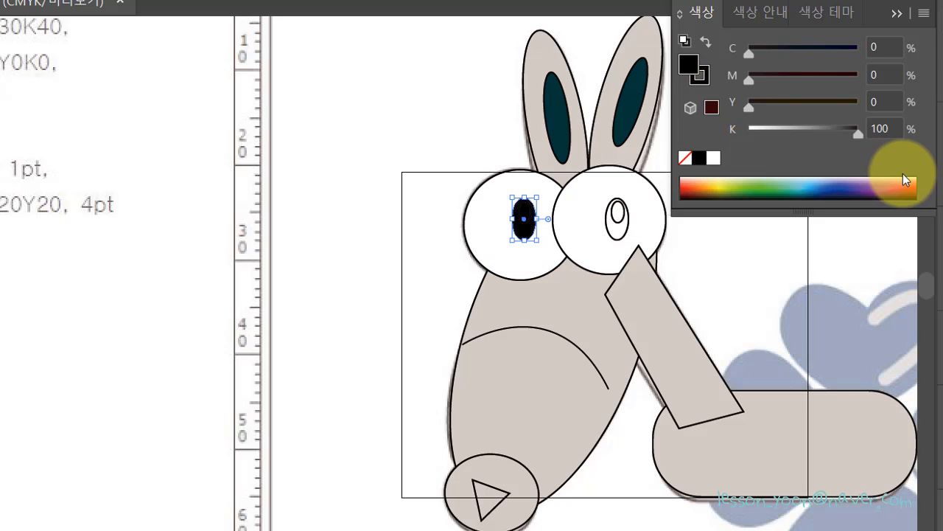
left_click(619, 238)
left_click(619, 238)
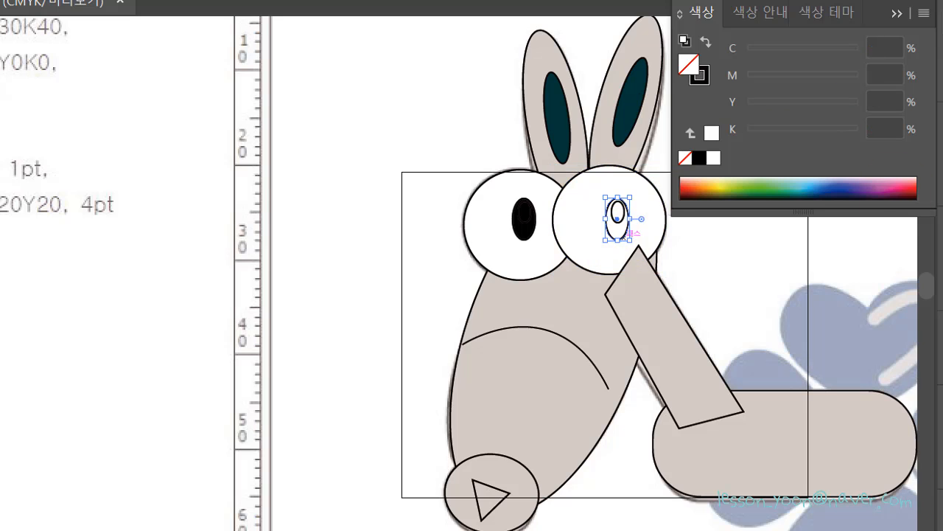
left_click(701, 158)
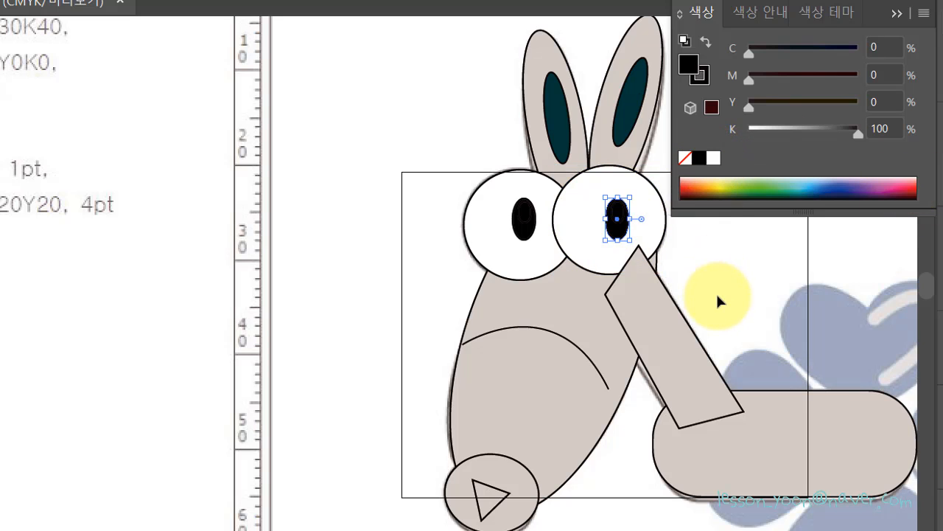
left_click(716, 292)
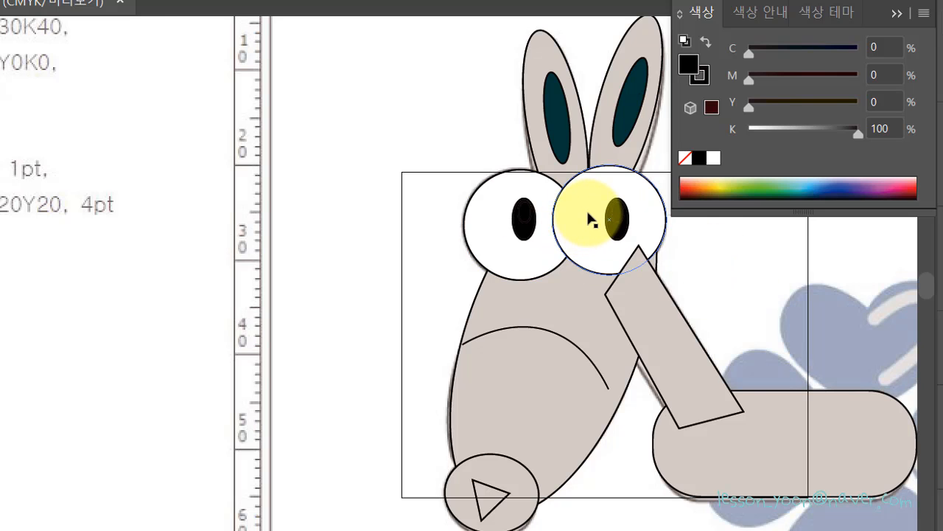
Step: Change the stroke of the left pupil's highlight ellipse to magenta, cyan 31.76 and magenta 90.2
key("ctrl+plus")
key("ctrl+plus")
left_click_drag(698, 291, 491, 327)
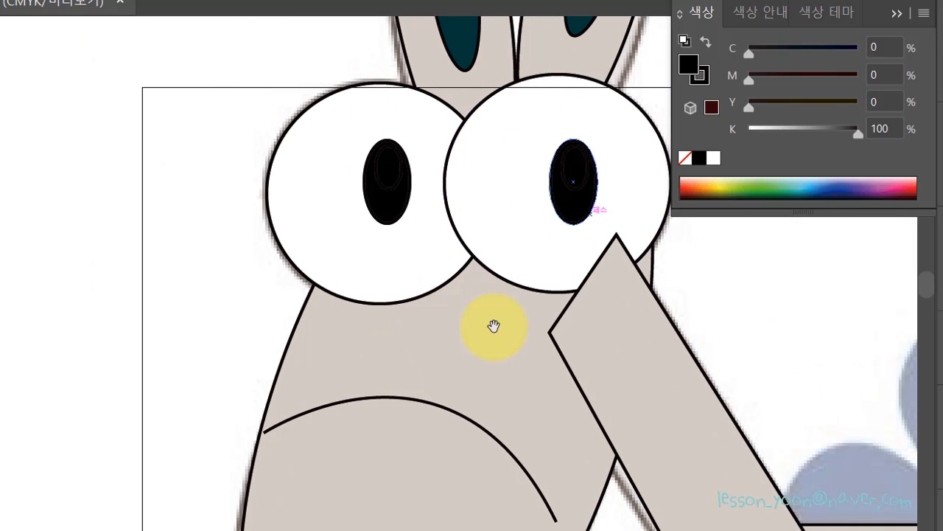
left_click(390, 189)
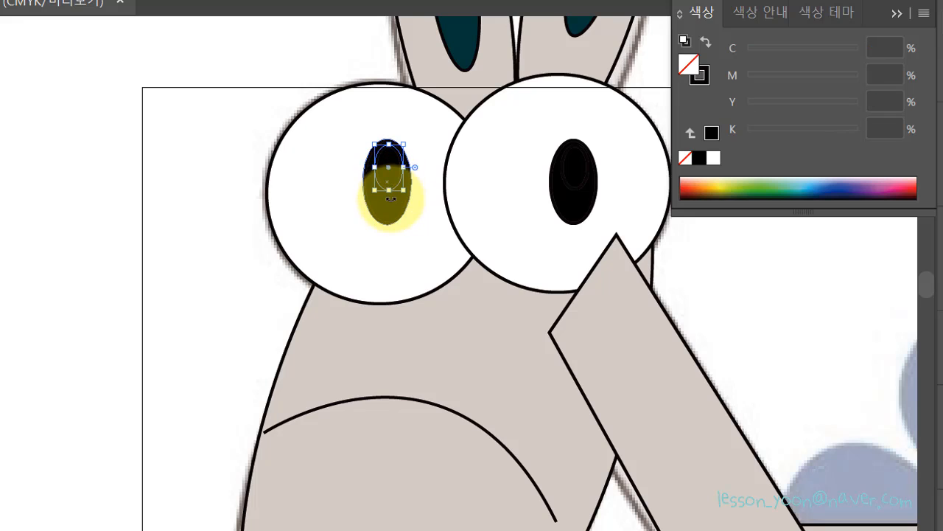
left_click(707, 82)
left_click(884, 184)
left_click(105, 313)
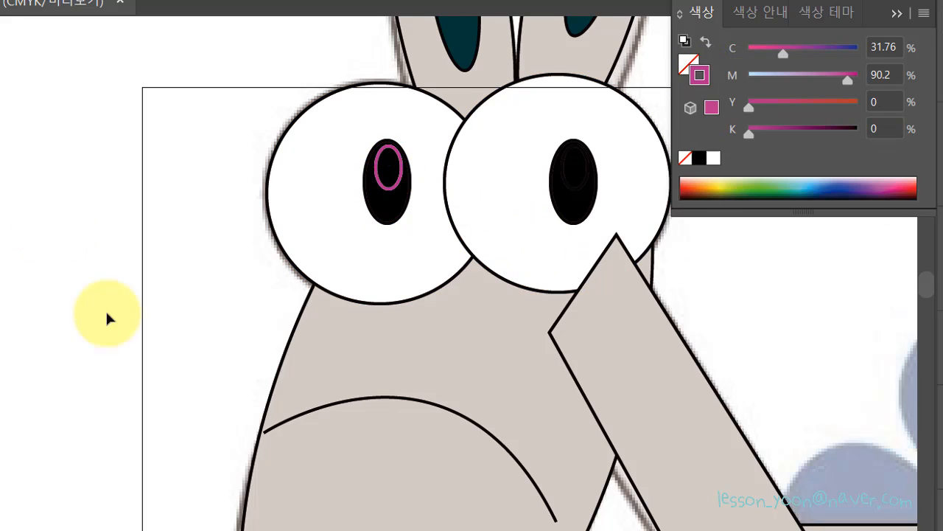
Step: Set the left pupil highlight's stroke back to black and its fill to white
left_click(579, 186)
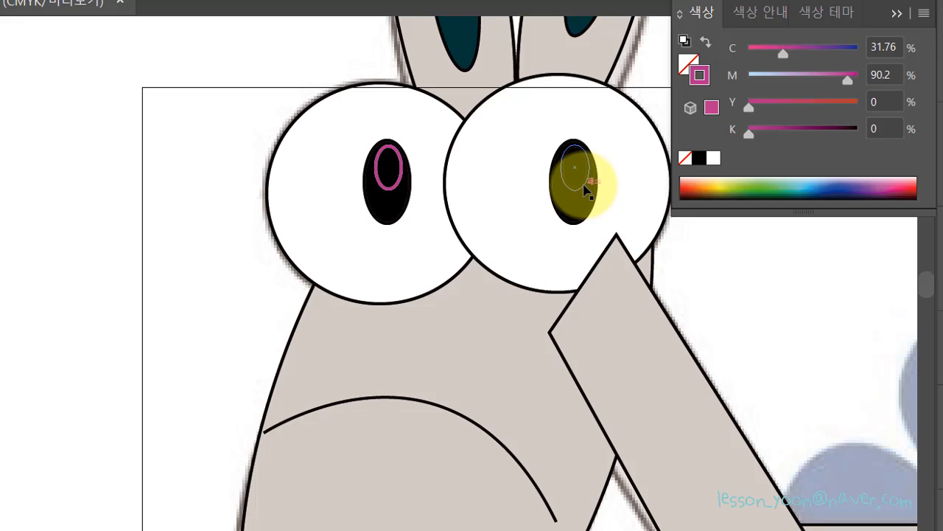
left_click(387, 187)
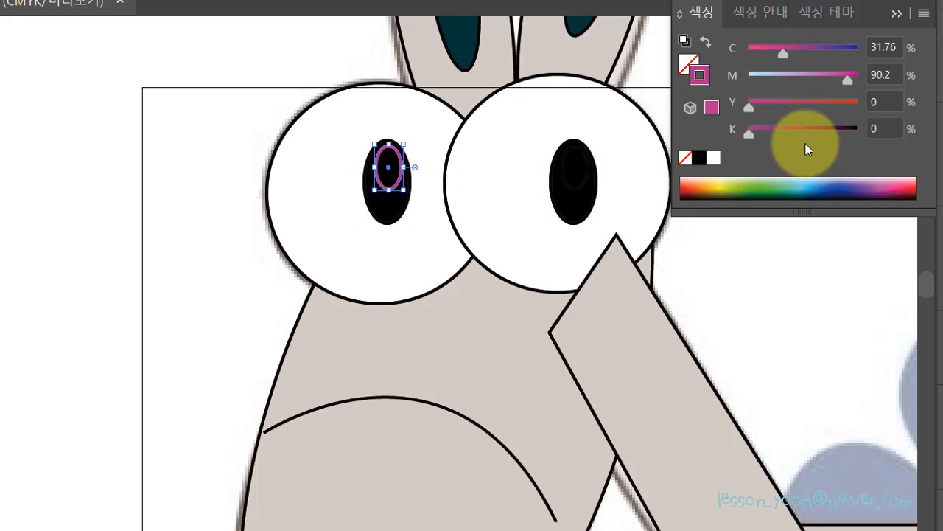
left_click(701, 159)
left_click(690, 64)
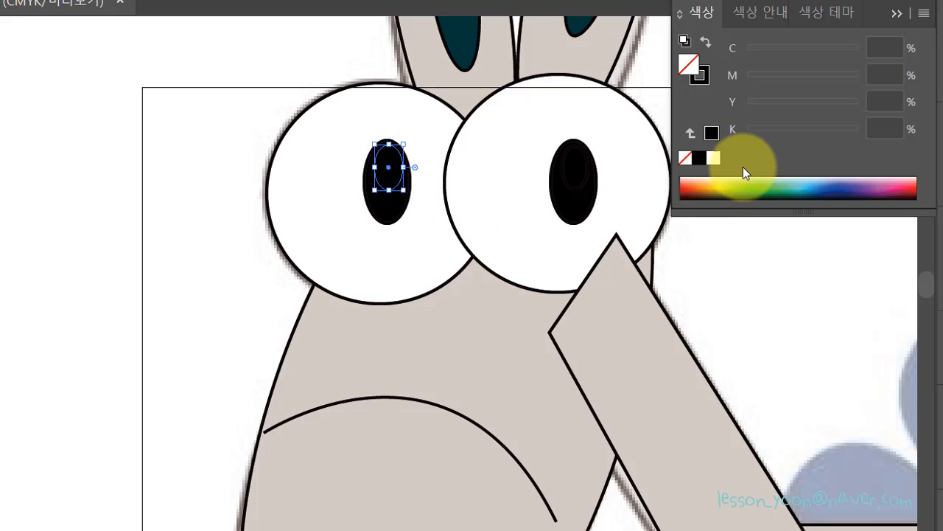
left_click(715, 159)
left_click(736, 305)
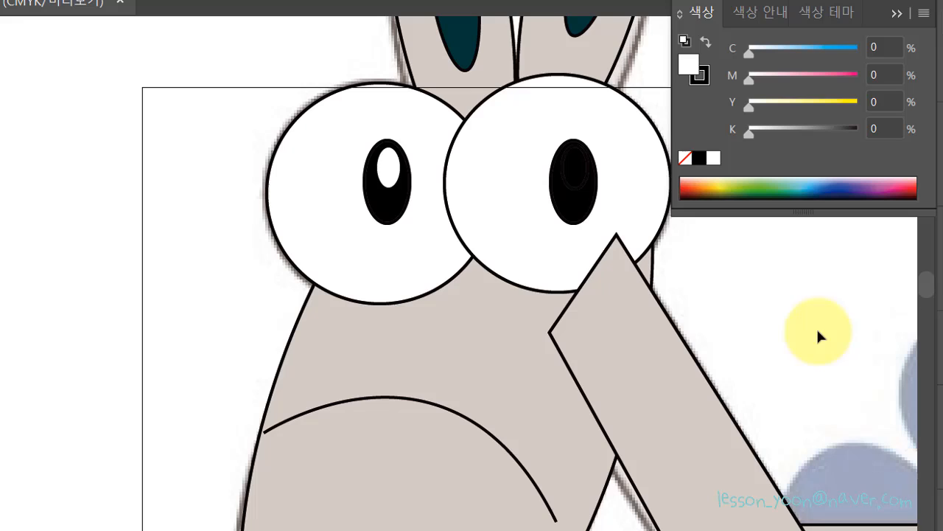
Step: Select the small highlight ellipse inside the right pupil and fill it with white
left_click(572, 183)
left_click(706, 252)
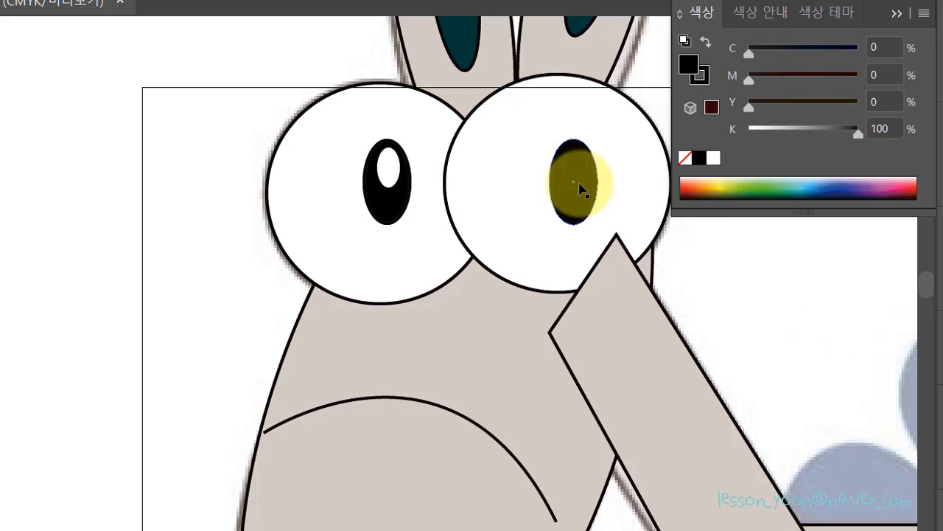
left_click(578, 186)
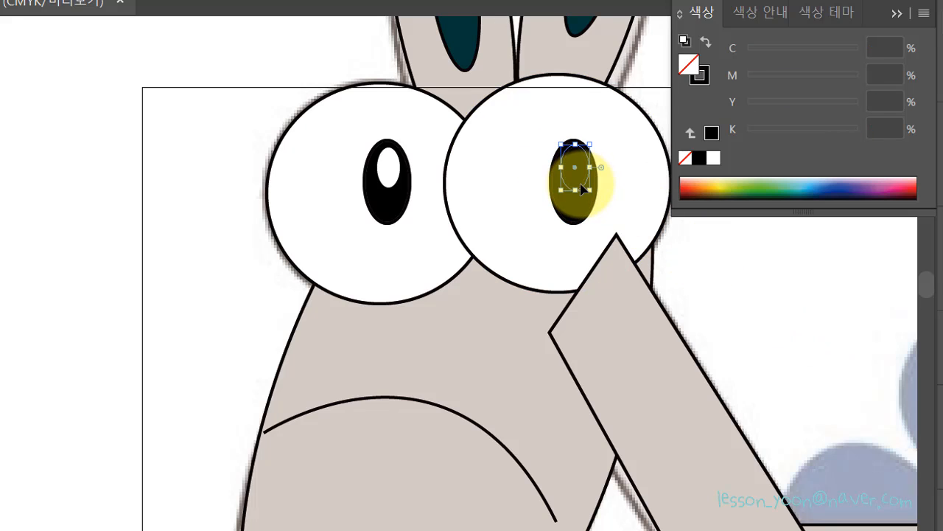
left_click(713, 157)
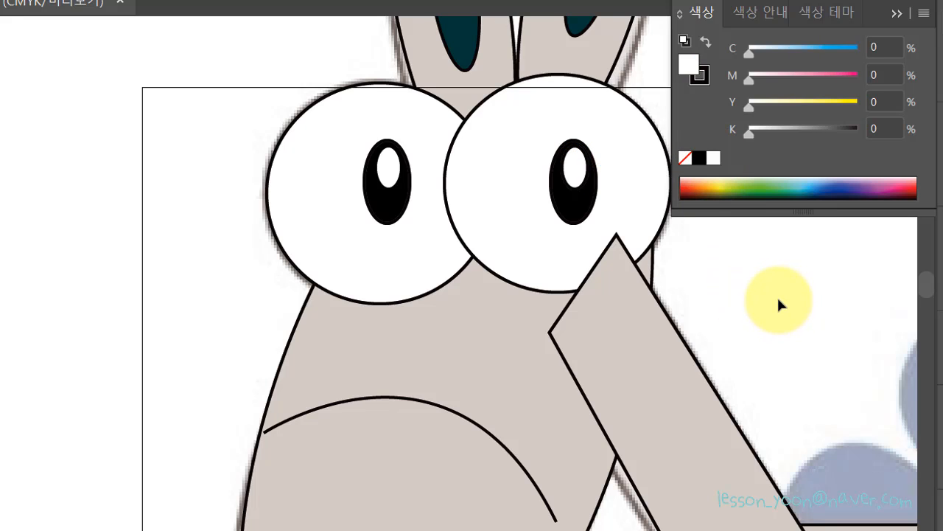
Step: Copy the left inner ear's dark teal fill onto the triangle in the nose circle with the Eyedropper
key("ctrl+minus")
key("ctrl+minus")
key("ctrl+minus")
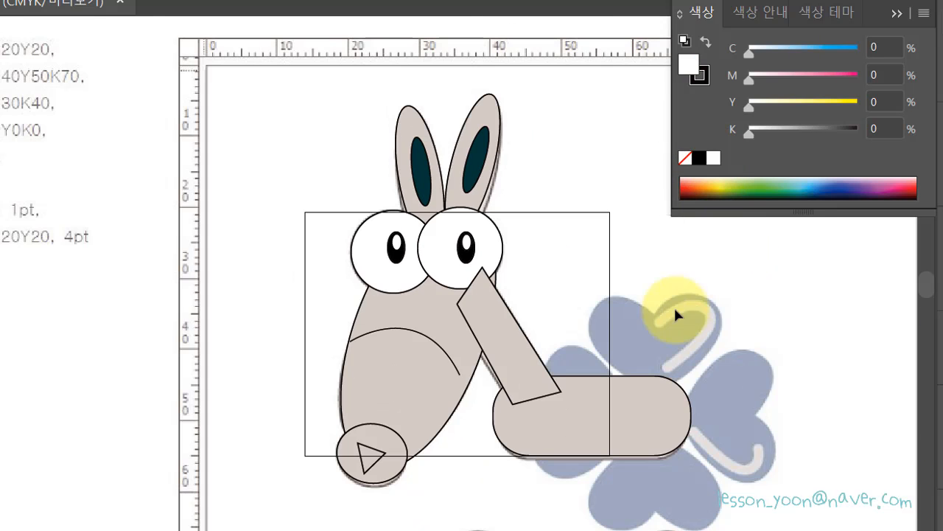
left_click(378, 462)
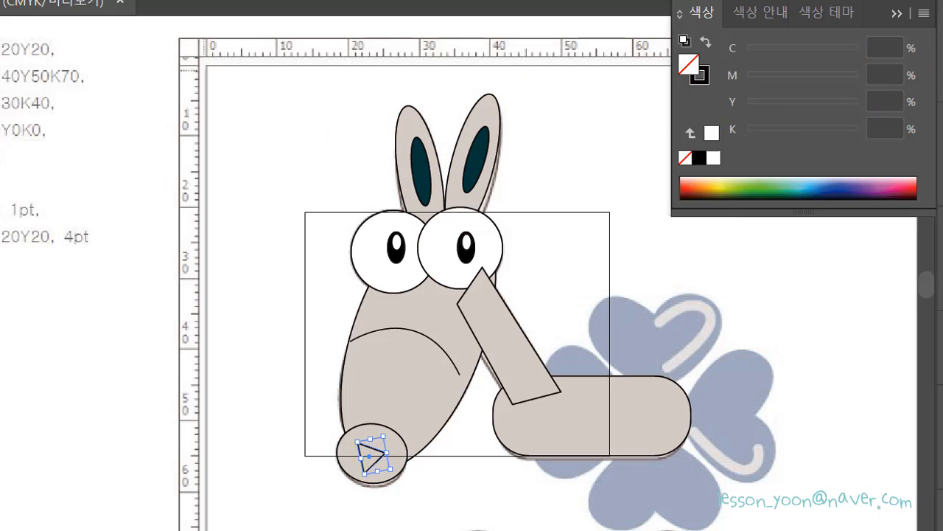
left_click(427, 160)
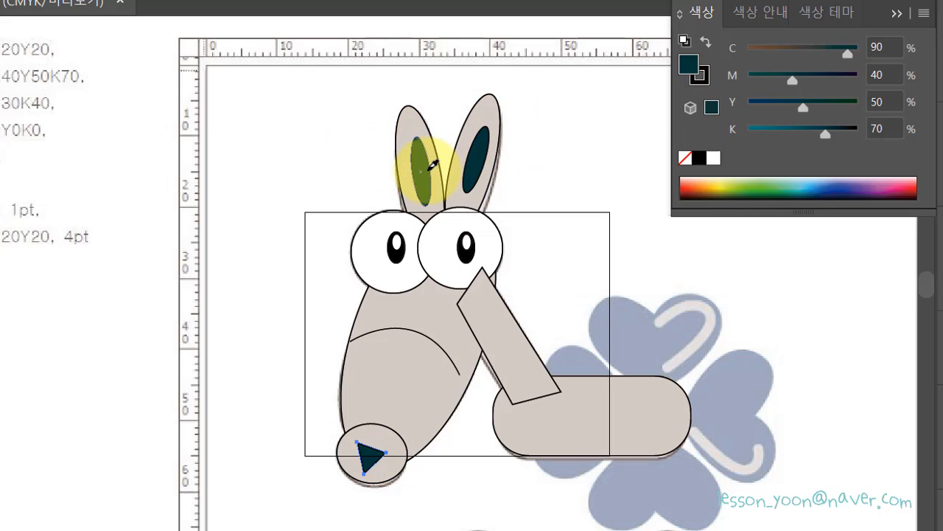
key("v")
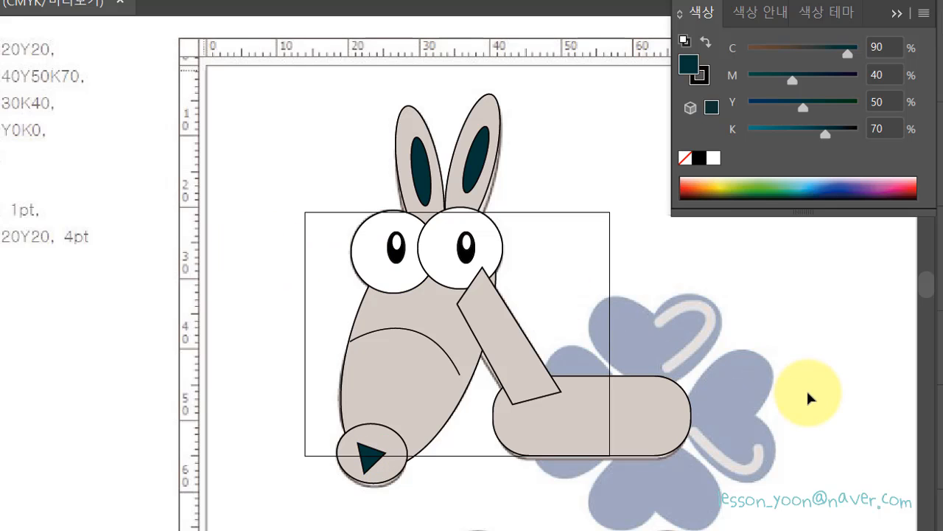
Step: Show the Pathfinder options and unite the slanted neck rectangle with the rounded body rectangle into one shape
left_click_drag(540, 398, 454, 264)
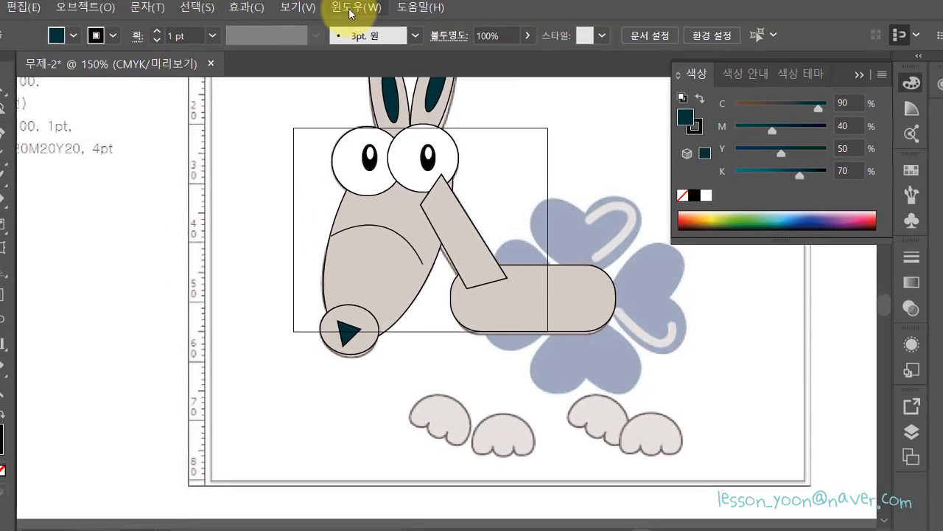
left_click(379, 35)
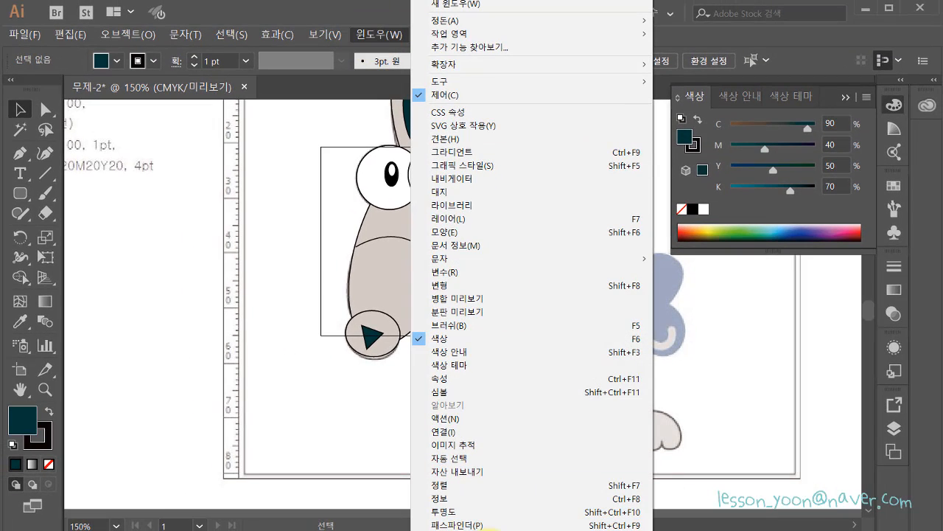
scroll(464, 474, "down", 3)
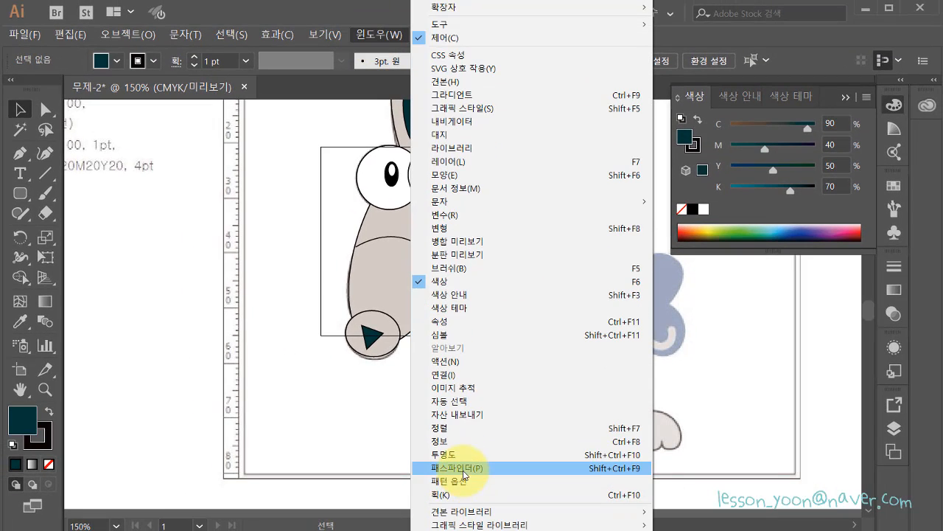
left_click(459, 470)
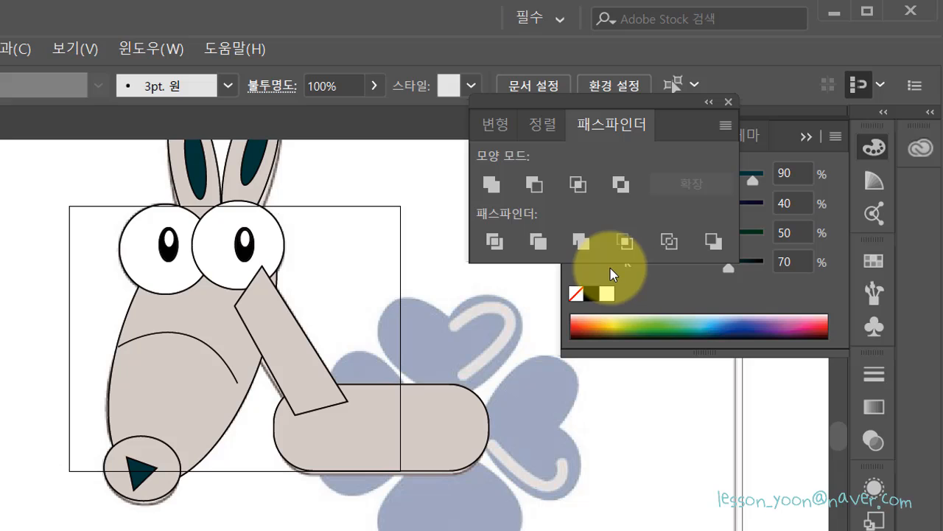
left_click(293, 356)
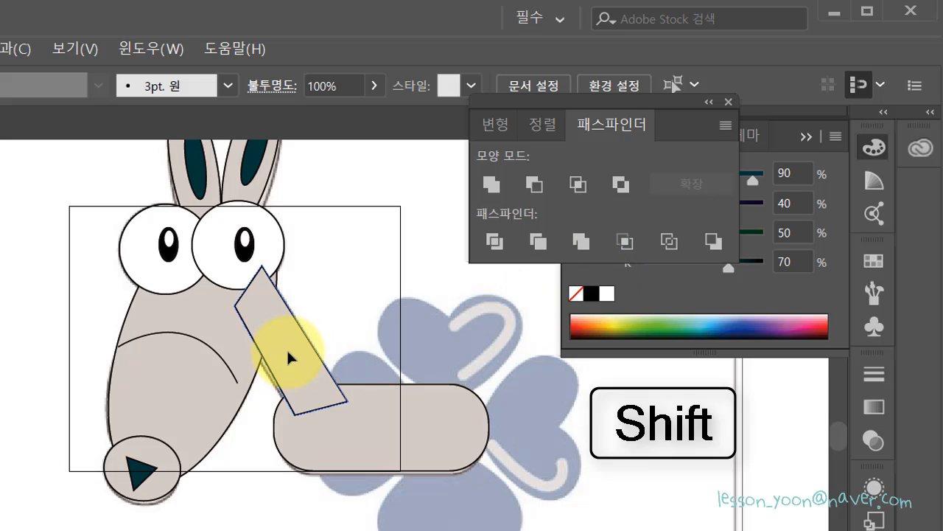
left_click(286, 347, "shift")
left_click(388, 423, "shift")
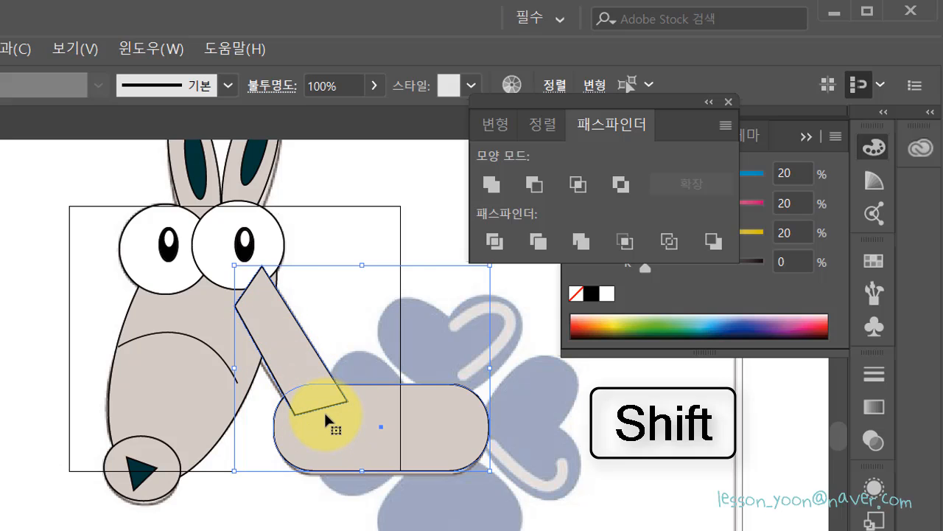
left_click(490, 185)
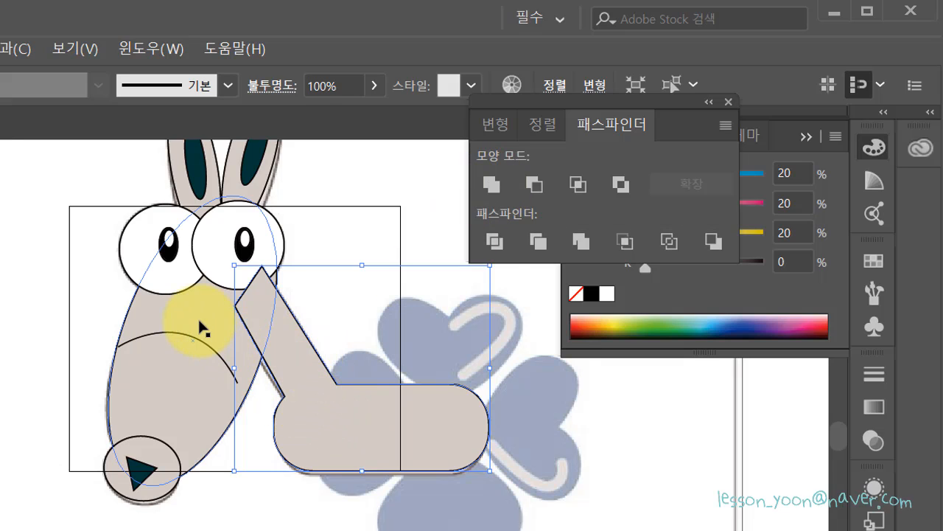
Step: Send the merged neck and body shape to the very back, behind the donkey's head, and deselect it
right_click(317, 416)
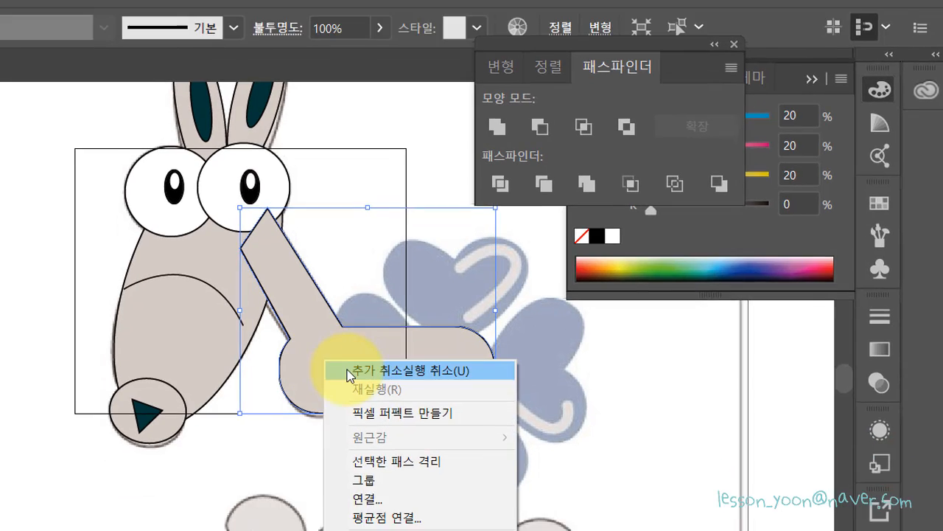
mouse_move(440, 530)
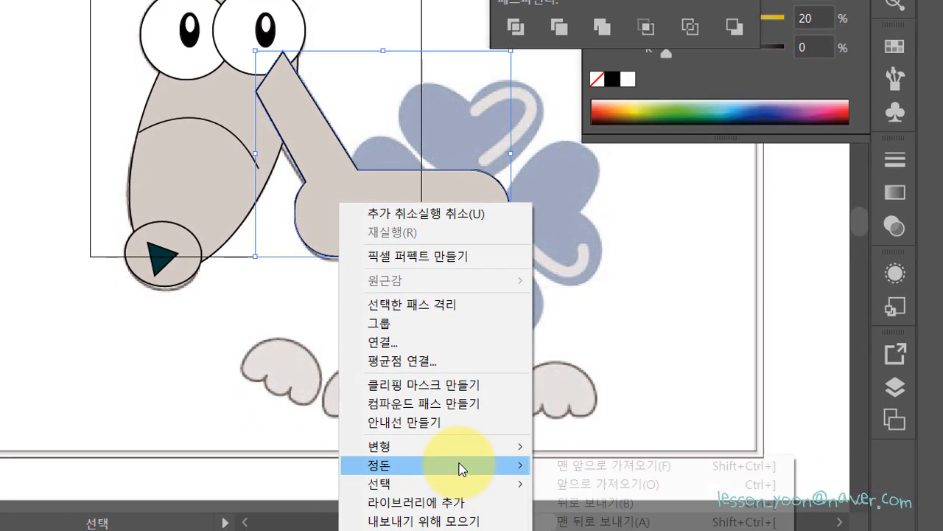
left_click(597, 522)
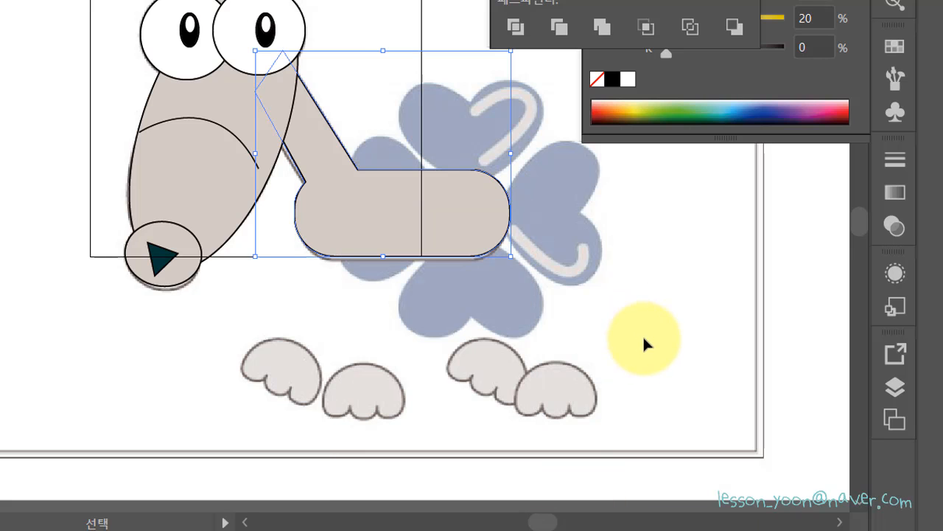
left_click(642, 335)
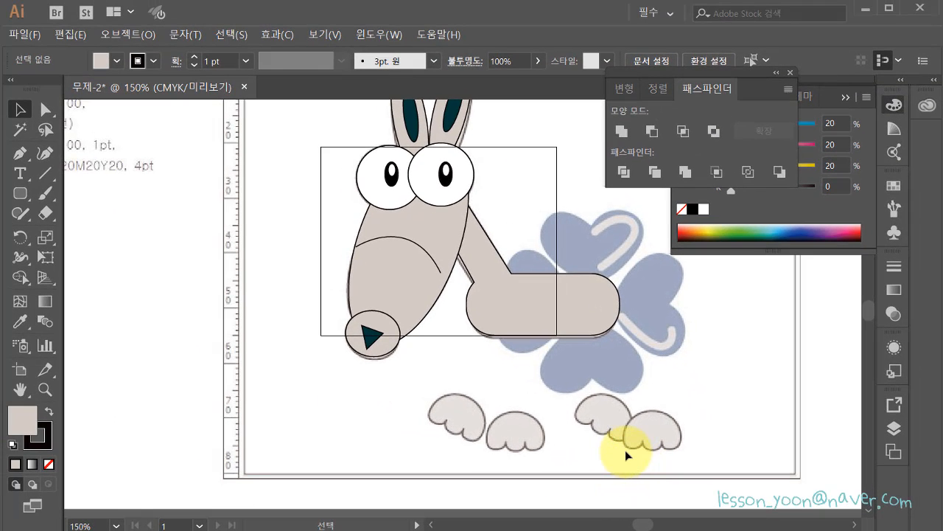